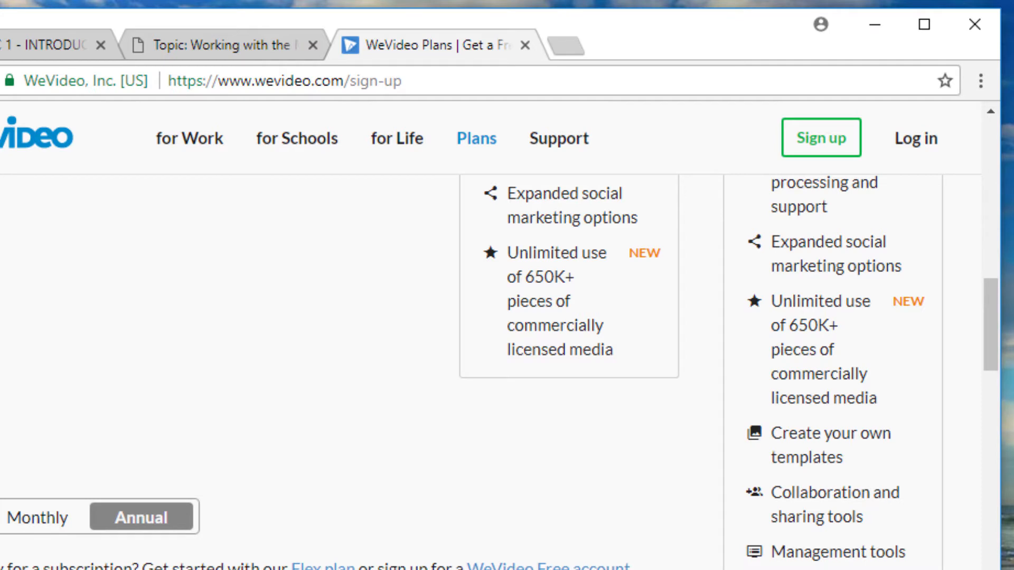
# Step: Log in to the WeVideo account with the account e-mail and password
pyautogui.click(910, 141)
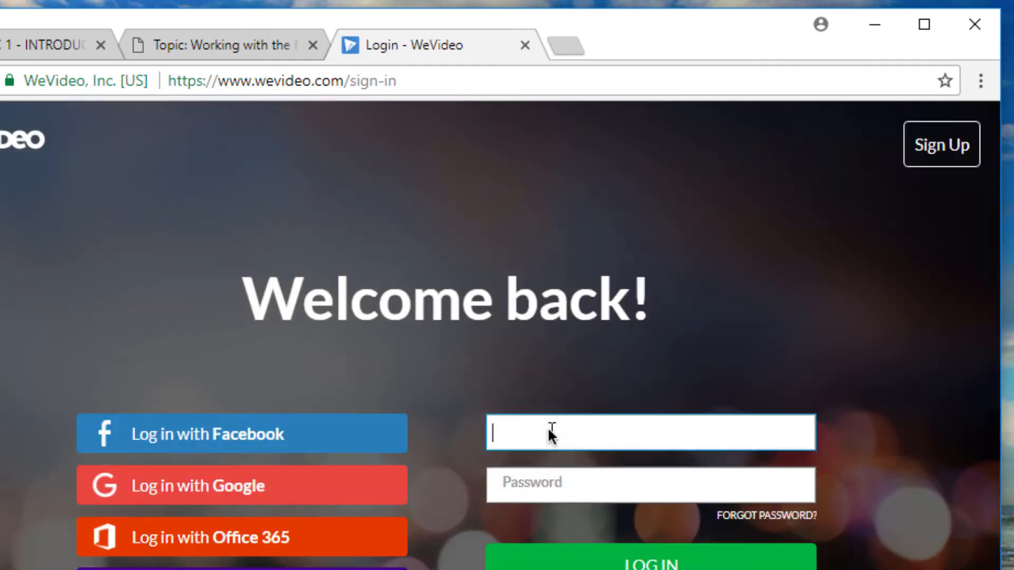
pyautogui.click(547, 427)
pyautogui.hotkey('ctrl', 'v')
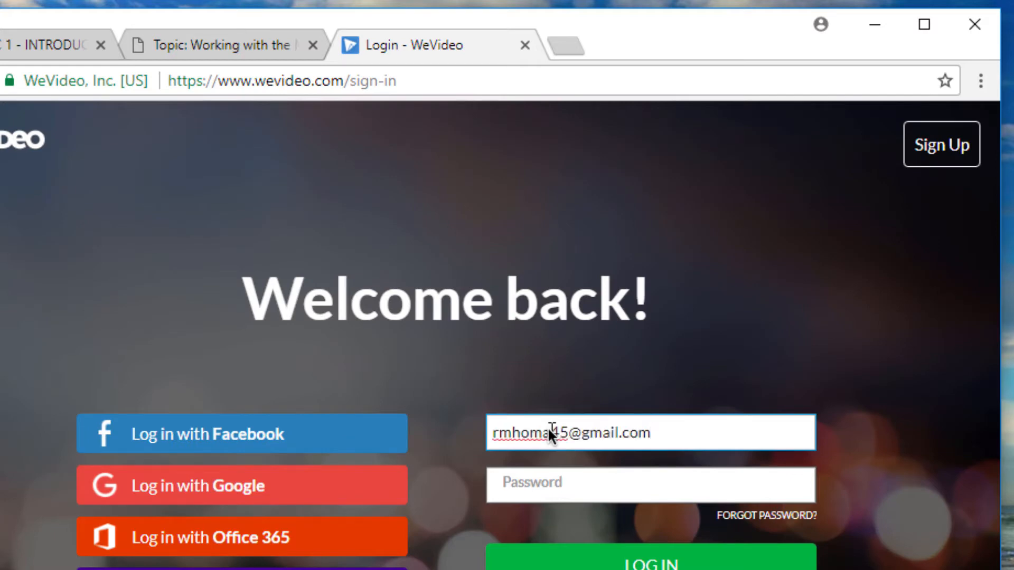
pyautogui.press('Tab')
pyautogui.write('••••••')
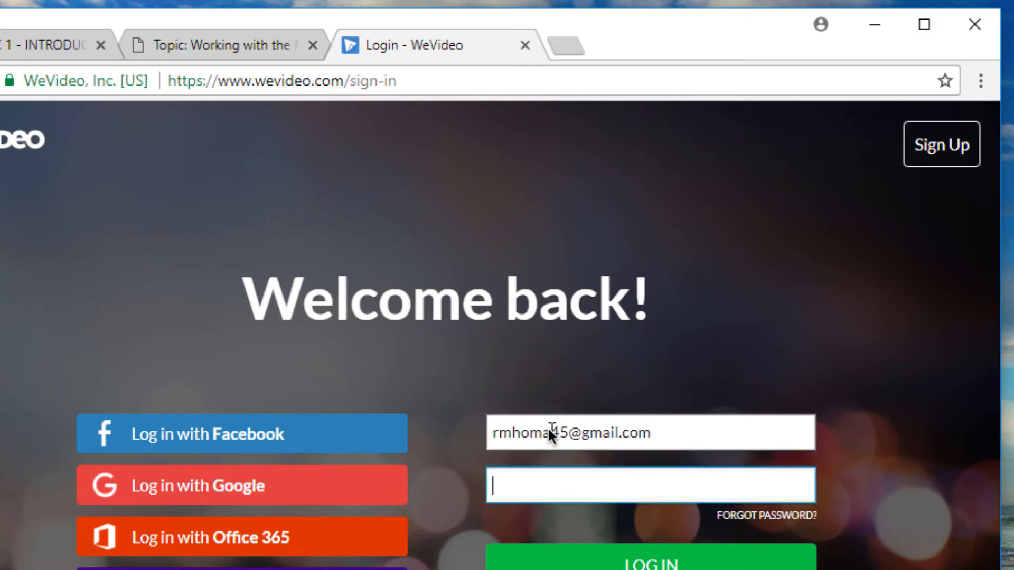
pyautogui.press('Return')
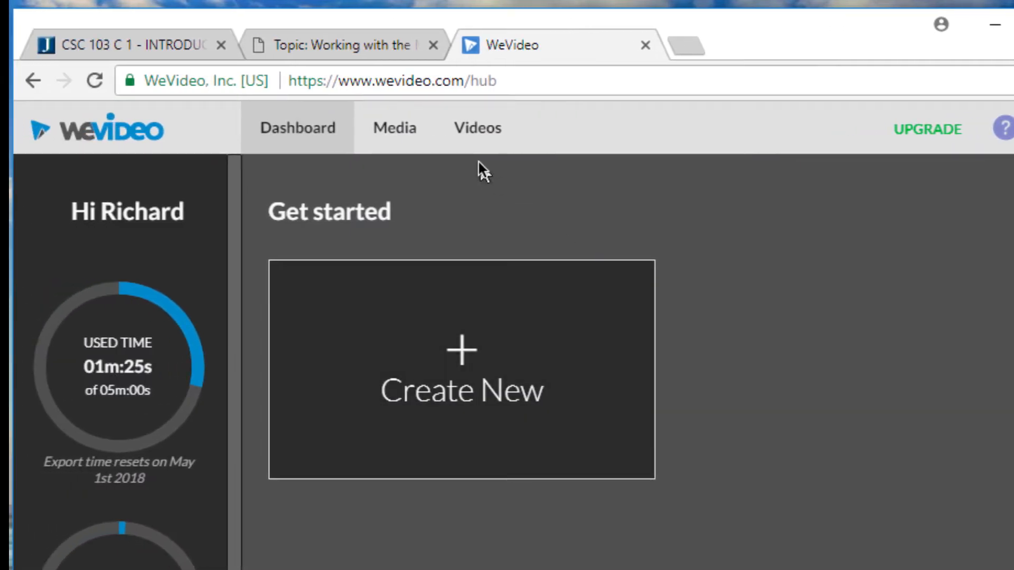
# Step: Play the finished video 12-PatrickClips from the account's videos and lower its playback volume to about half
pyautogui.click(486, 134)
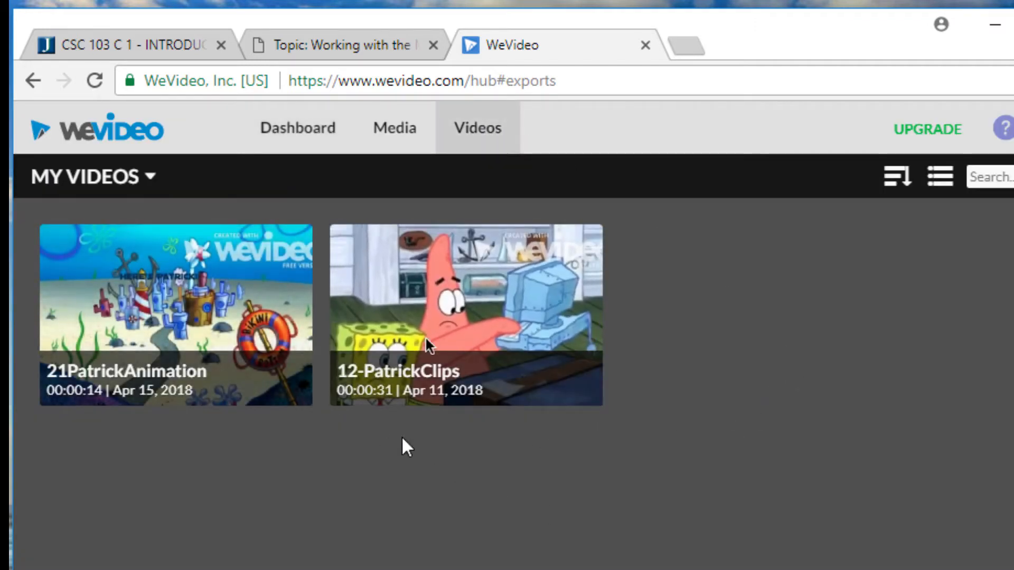
pyautogui.click(490, 306)
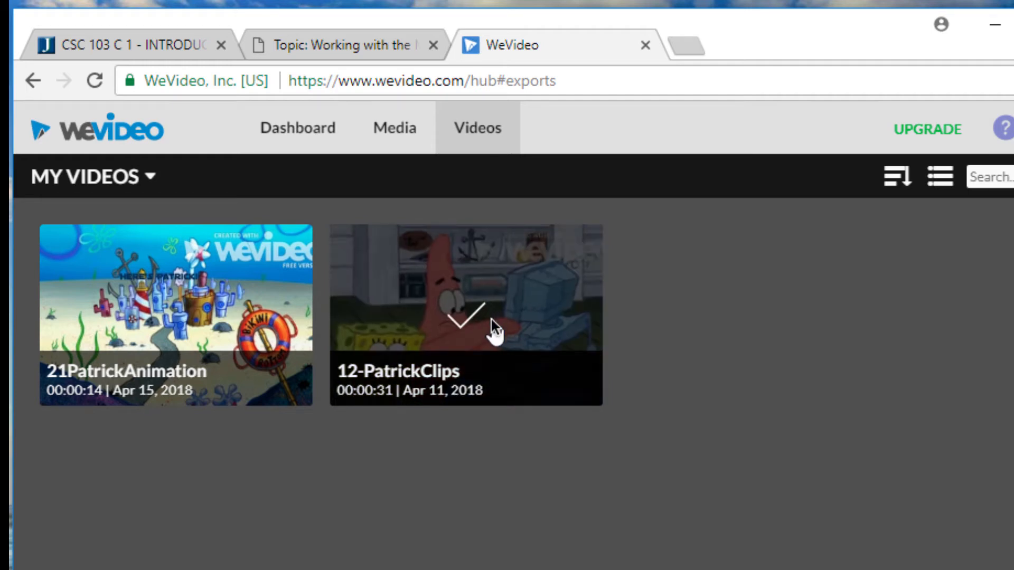
pyautogui.click(524, 309)
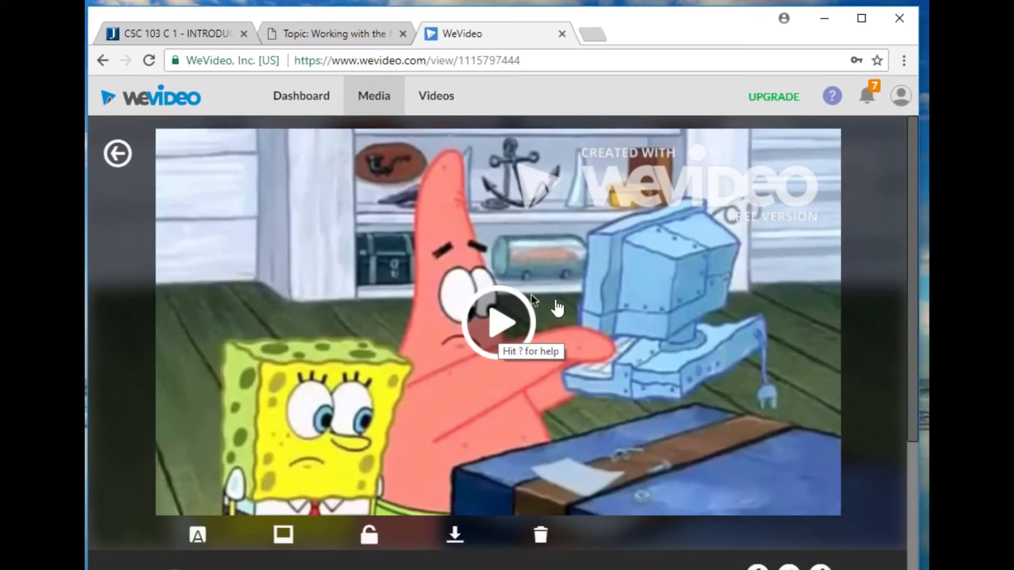
pyautogui.click(497, 308)
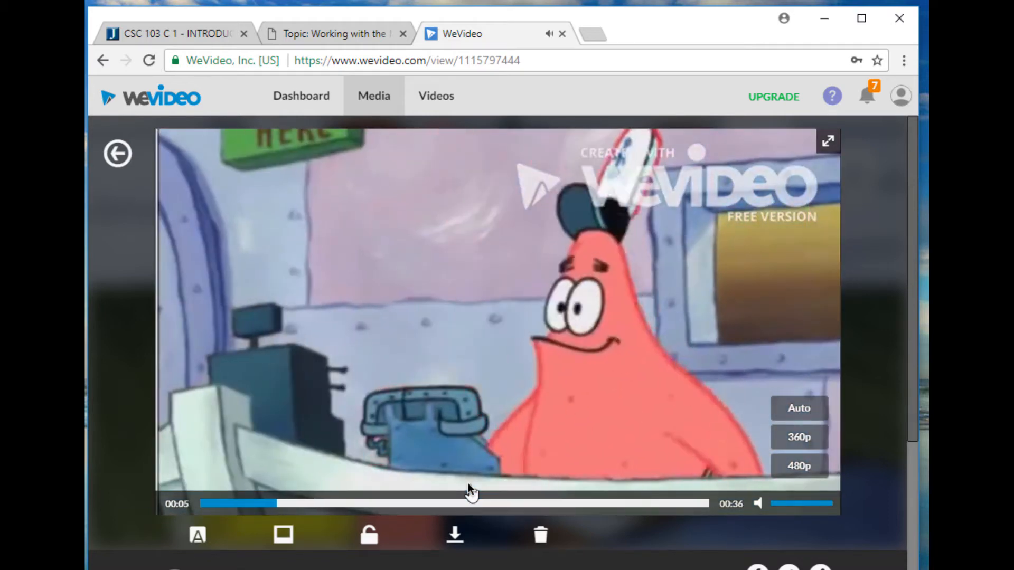
pyautogui.click(758, 503)
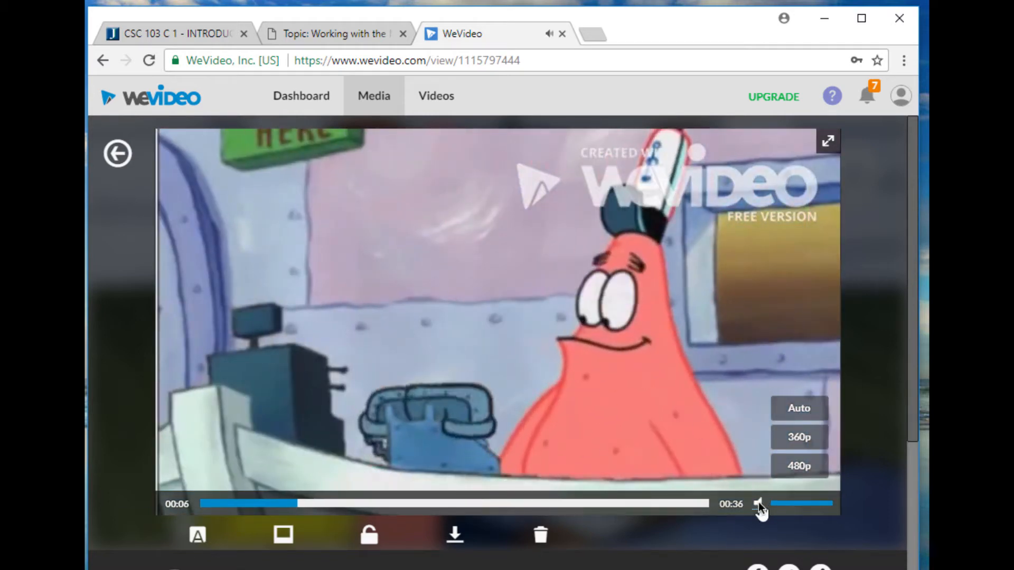
pyautogui.click(803, 503)
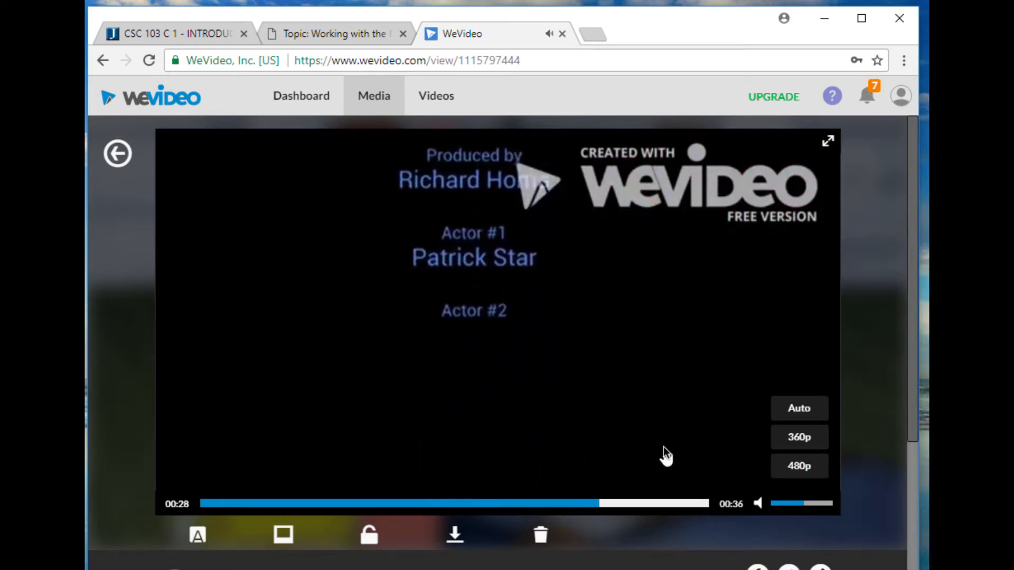
# Step: Return to the finished videos, play 21PatrickAnimation, and go back to the video list
pyautogui.click(104, 60)
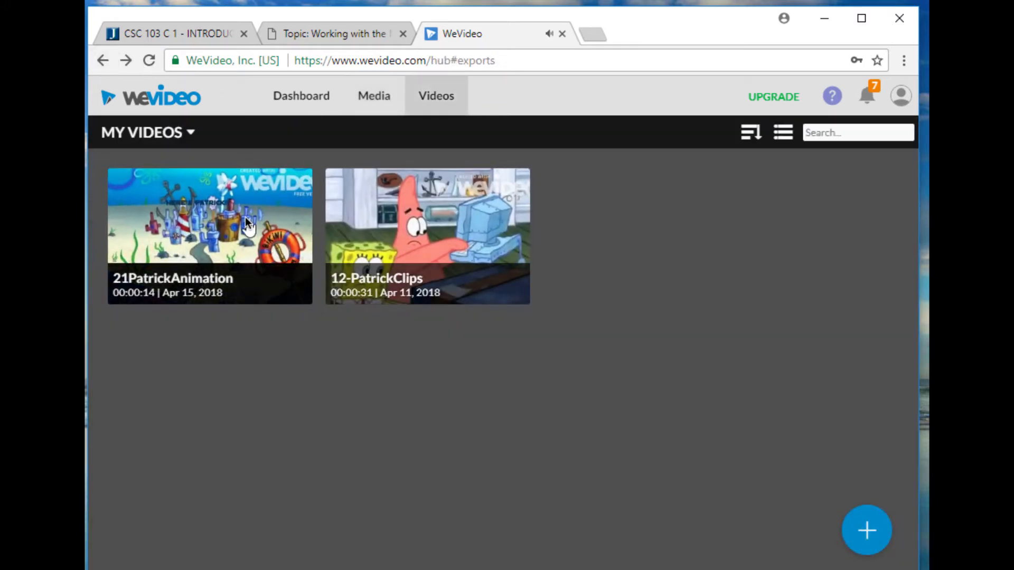
pyautogui.moveTo(245, 217)
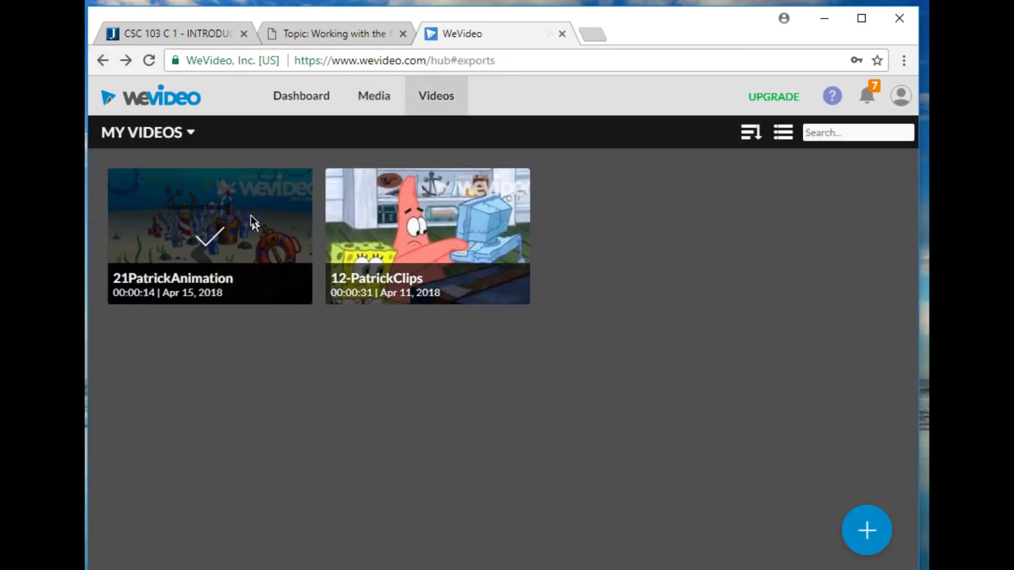
pyautogui.click(250, 215)
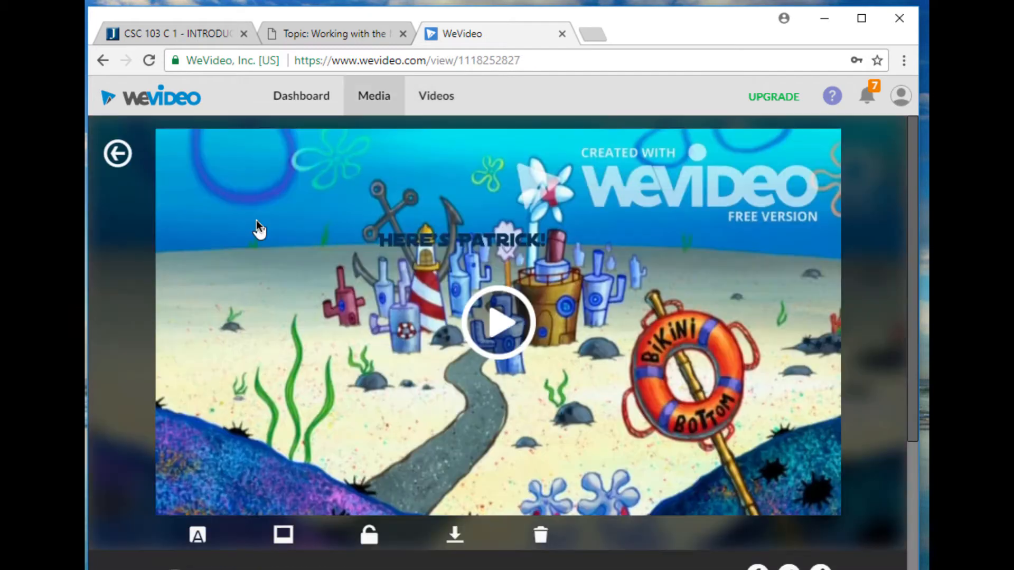
pyautogui.click(497, 315)
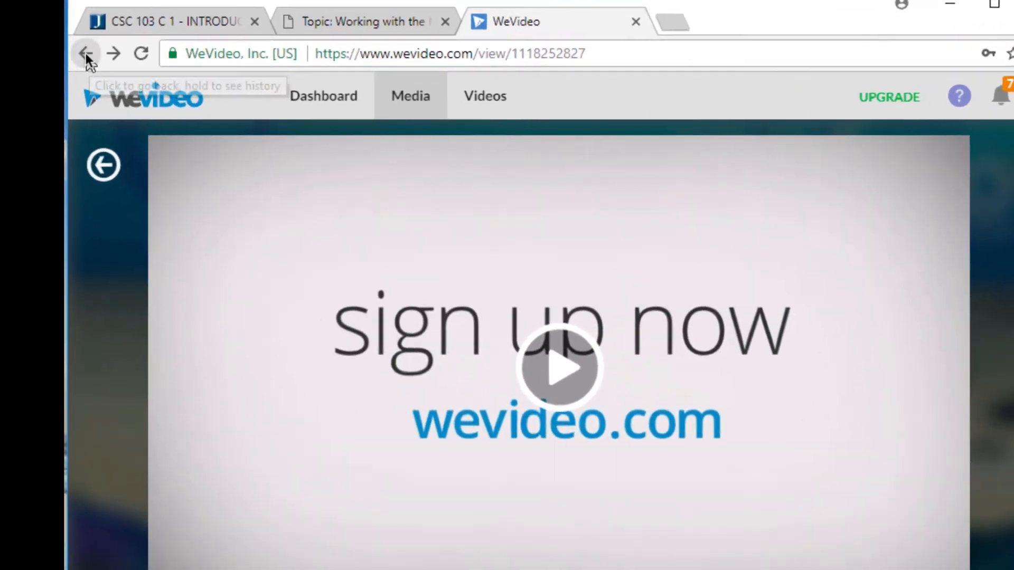
pyautogui.click(103, 60)
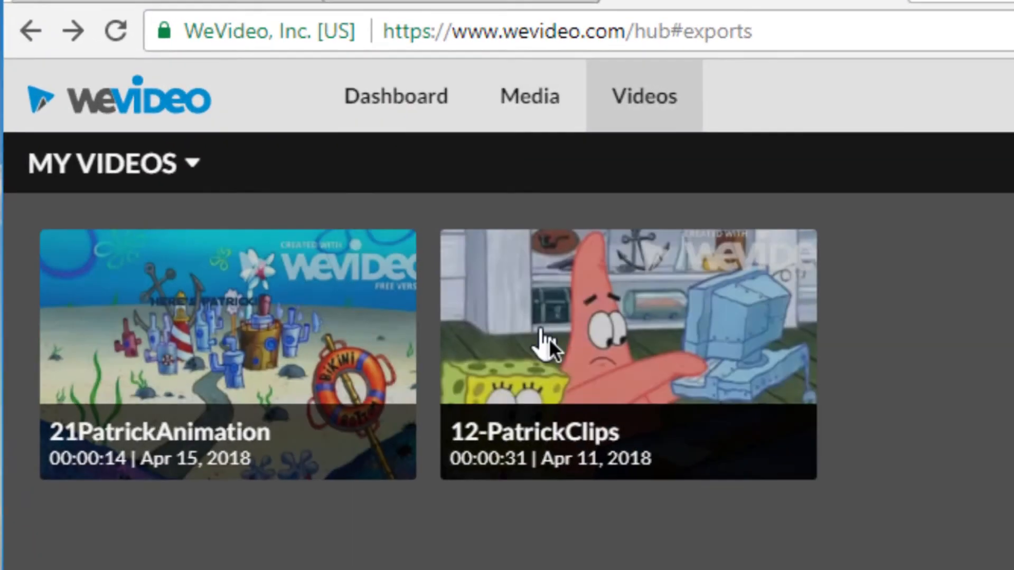
# Step: Create a new video project from the dashboard and rename it 21-PatrickClips
pyautogui.click(404, 91)
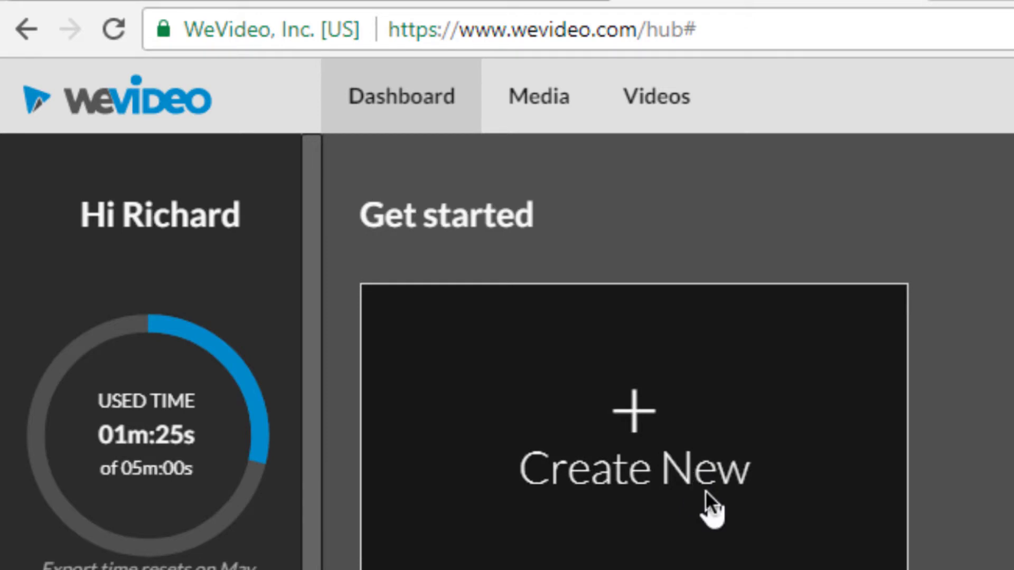
pyautogui.click(638, 417)
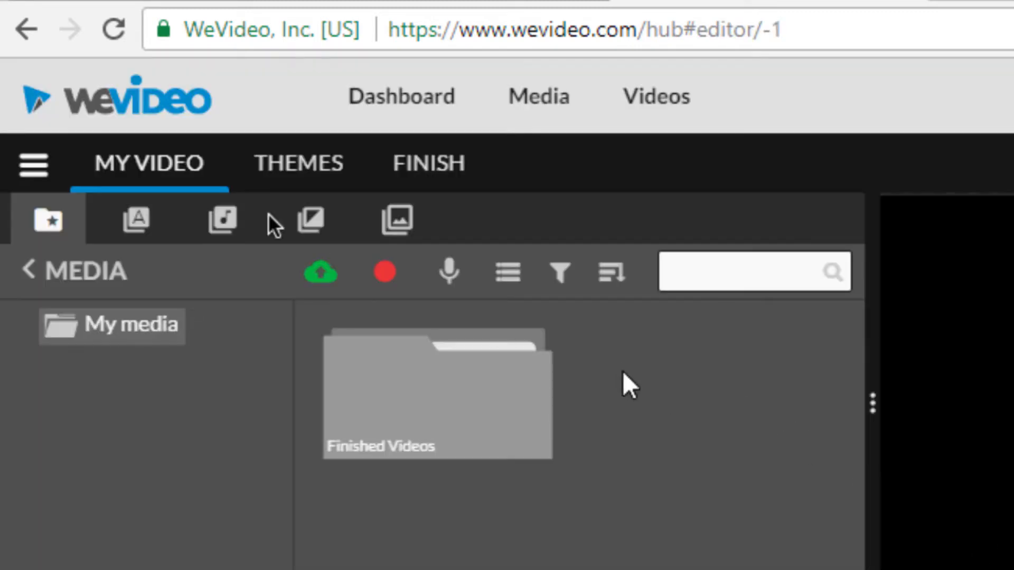
pyautogui.click(164, 154)
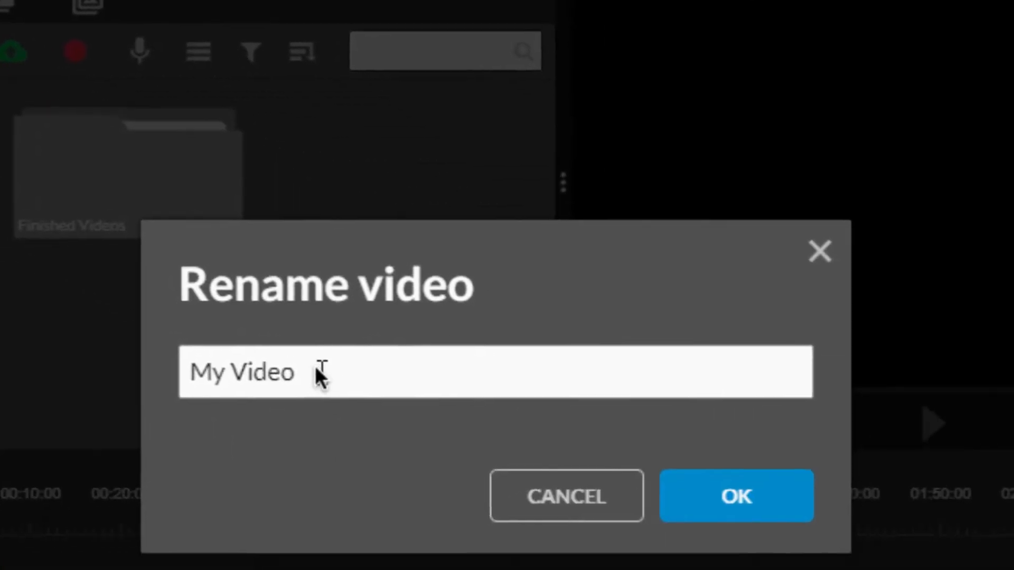
pyautogui.moveTo(315, 365); pyautogui.dragTo(116, 327)
pyautogui.write('2')
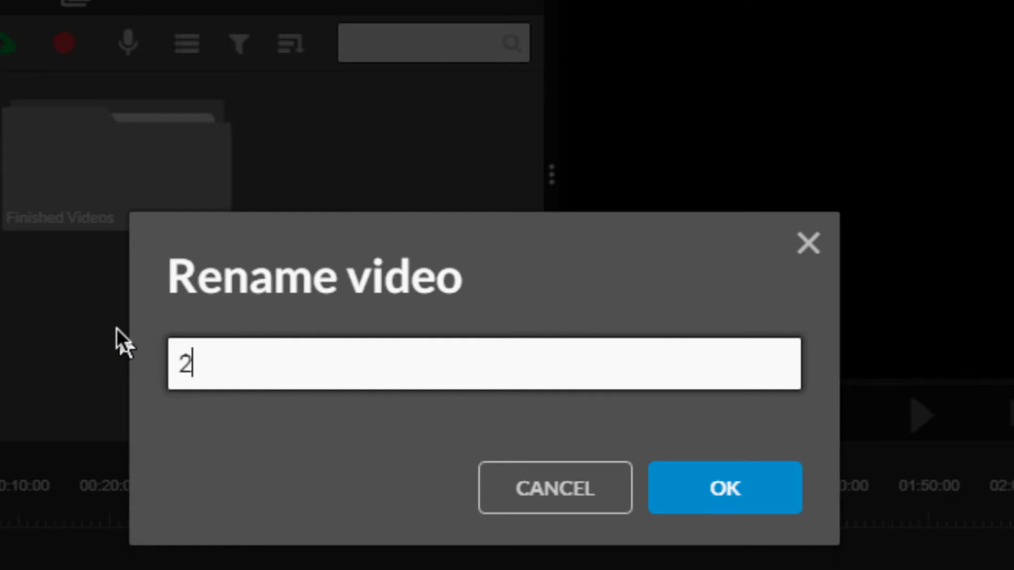
pyautogui.write('1-Patrick')
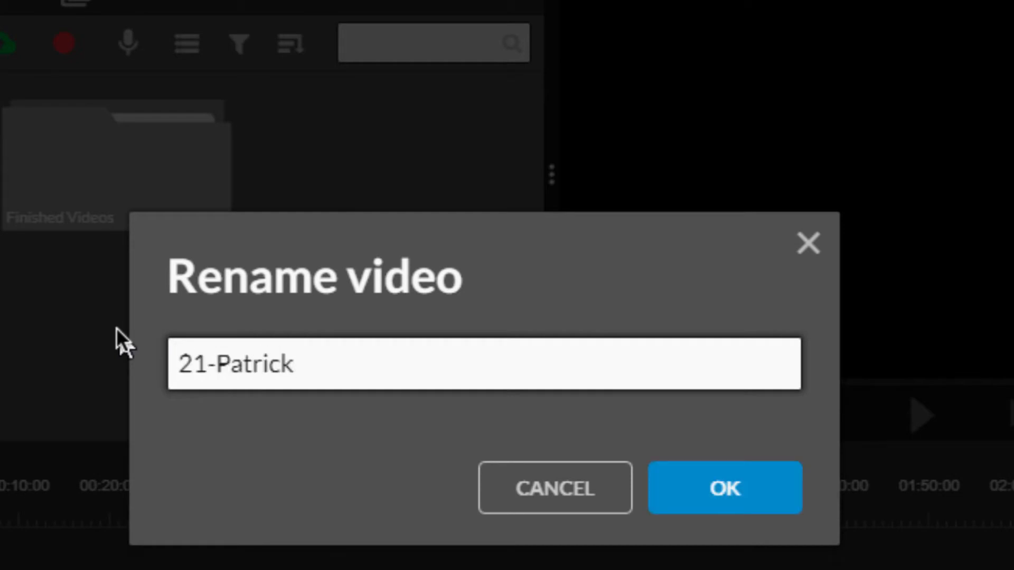
pyautogui.write('Clips')
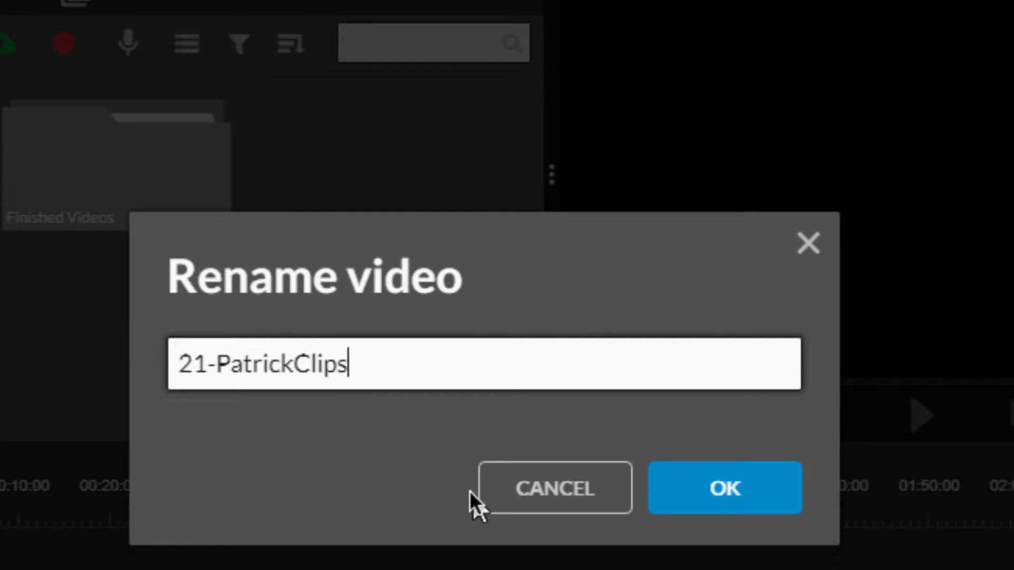
pyautogui.click(716, 515)
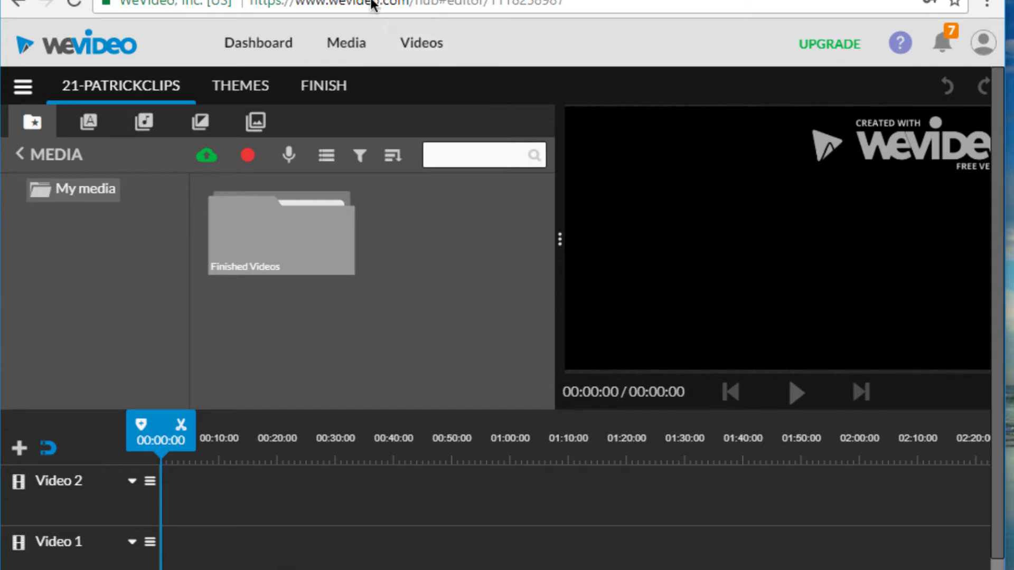
# Step: Open the 21 - Video Editing (Patrick) assignment in the CSC 103 coursework and download Unit10-MovieClips.zip
pyautogui.click(354, 0)
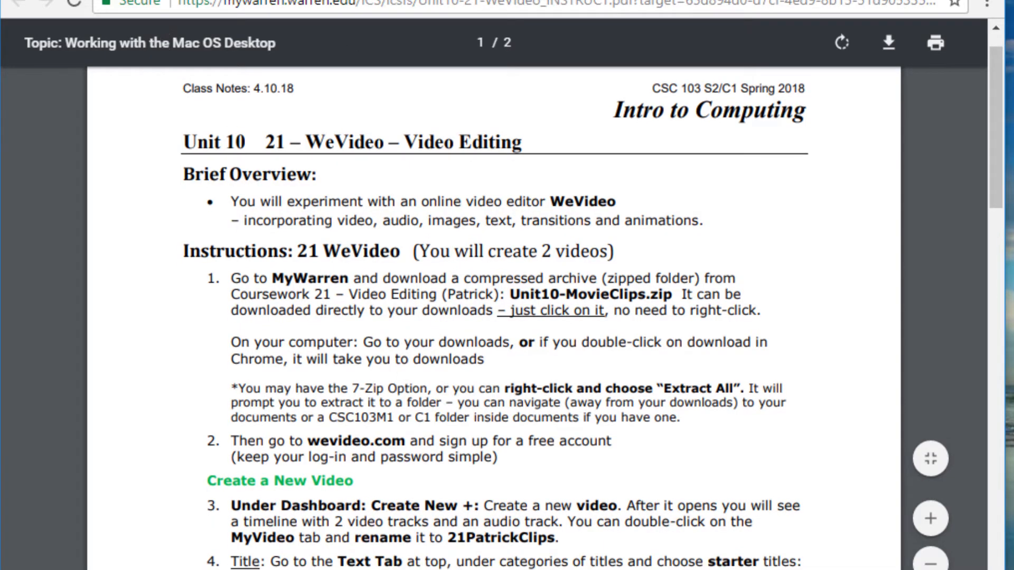
pyautogui.click(140, 2)
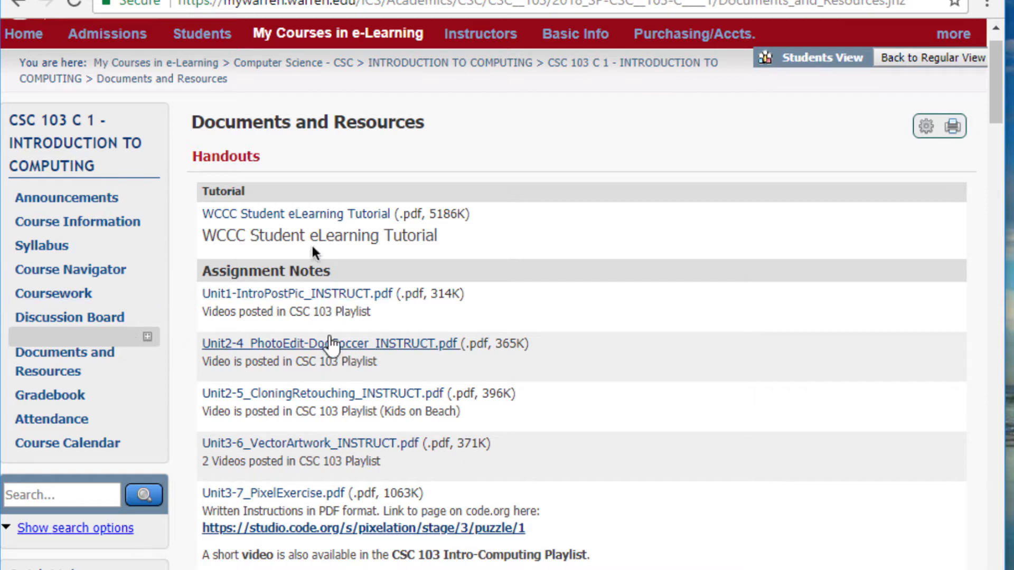
pyautogui.click(69, 287)
pyautogui.scroll(-20, 455, 314)
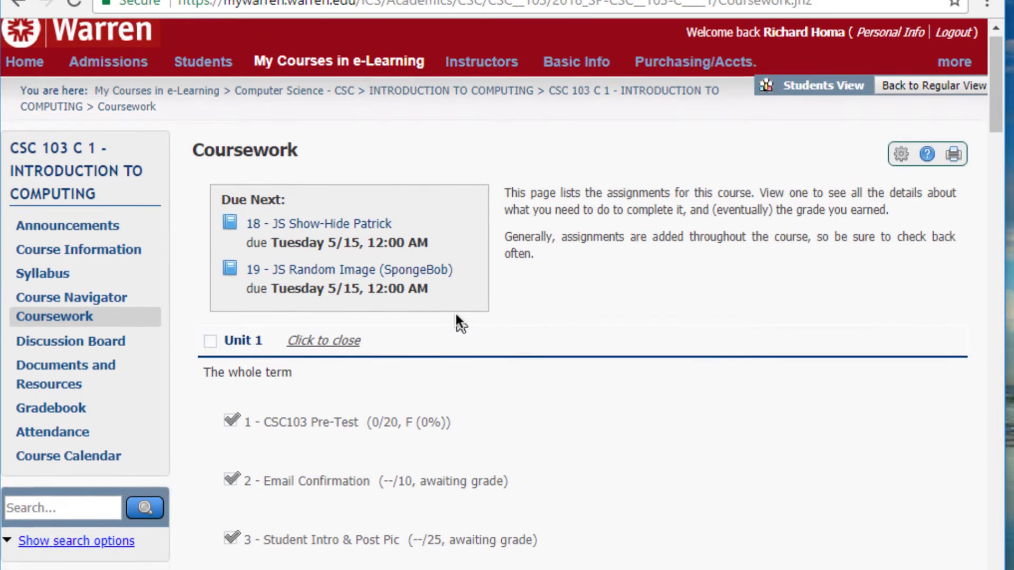
pyautogui.scroll(-20, 455, 314)
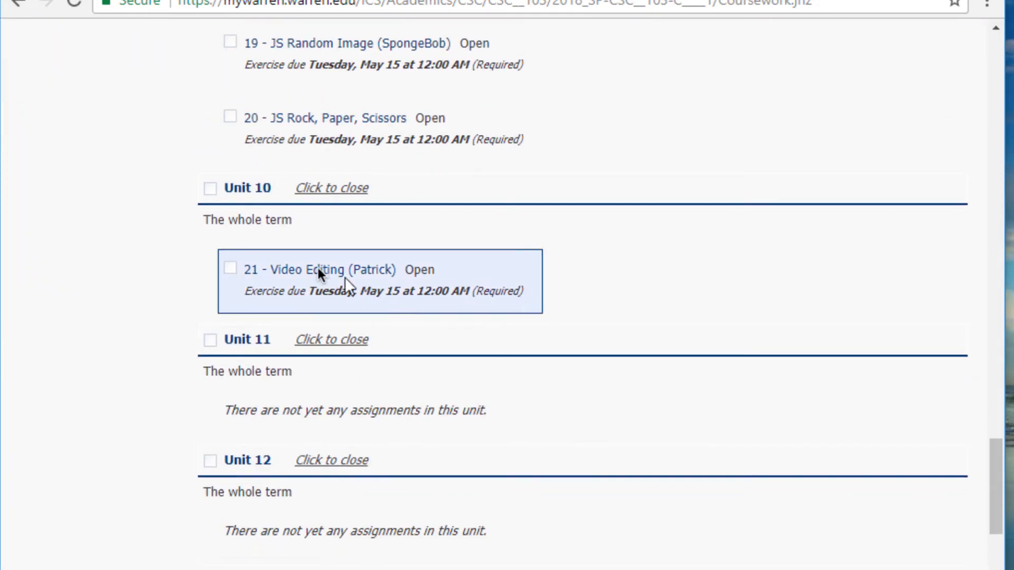
pyautogui.click(310, 269)
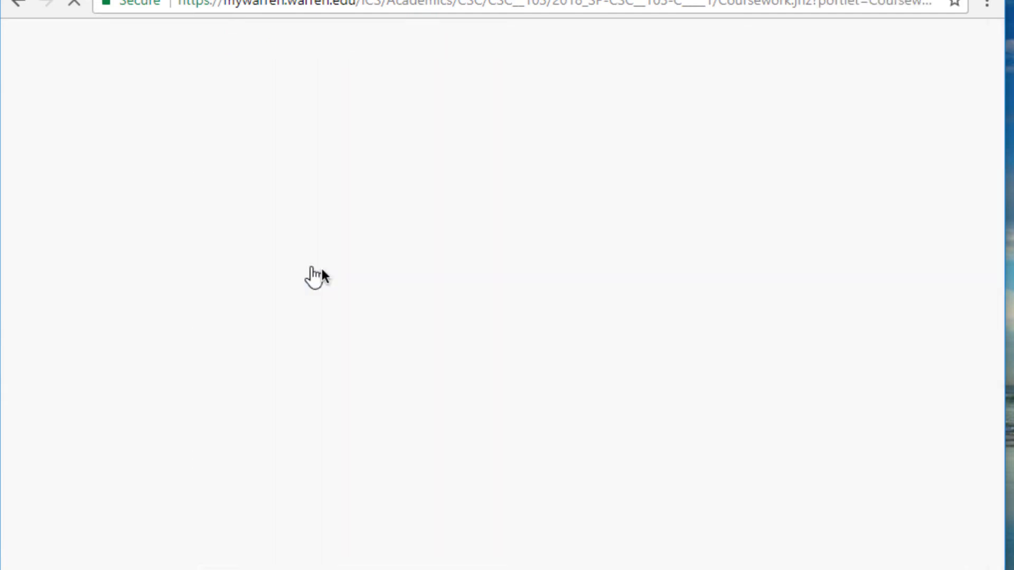
pyautogui.scroll(-7, 502, 337)
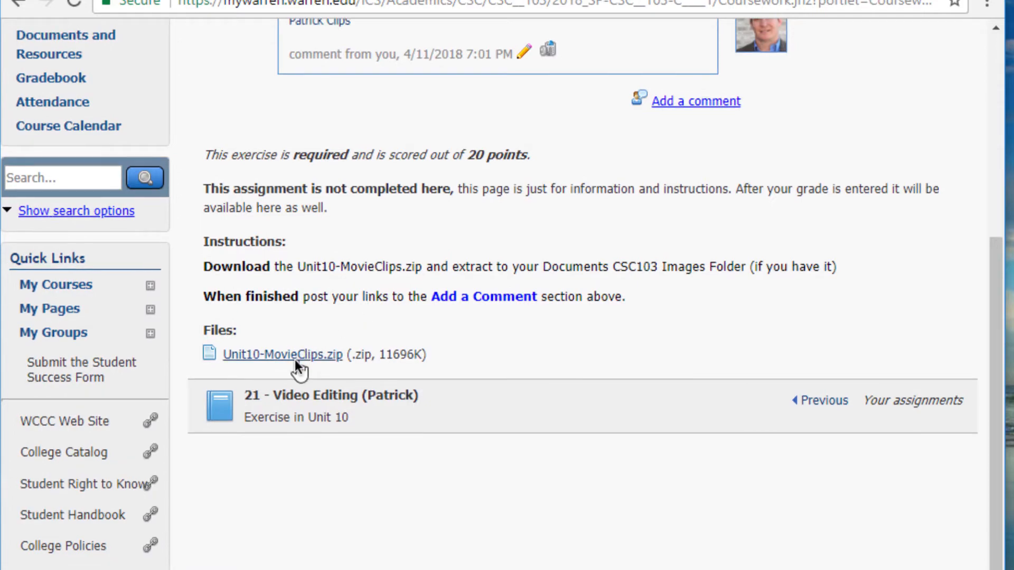
pyautogui.click(296, 356)
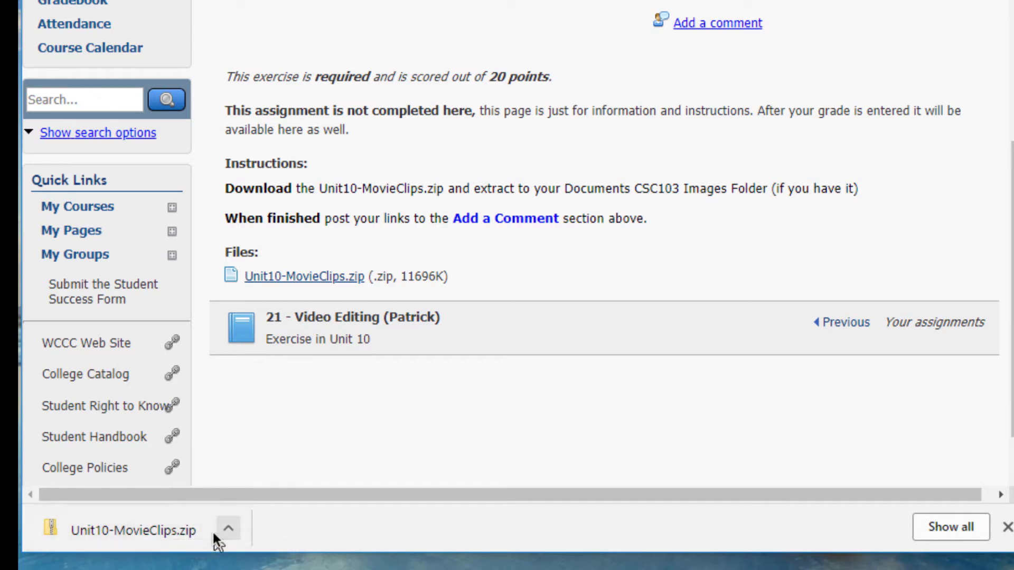
# Step: Open the downloaded Unit10-MovieClips.zip and extract all of its contents to the Documents folder
pyautogui.click(134, 521)
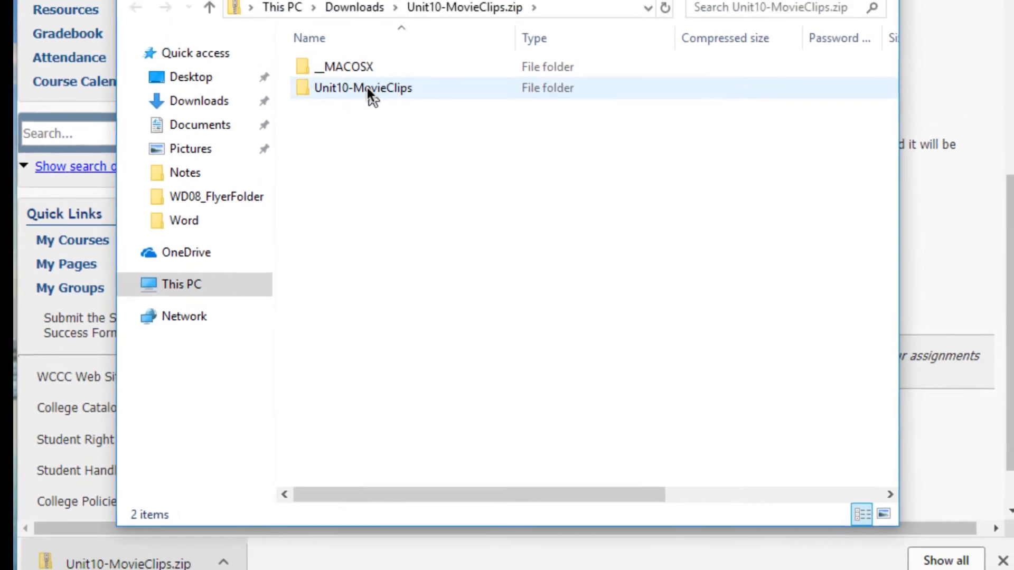
pyautogui.click(359, 55)
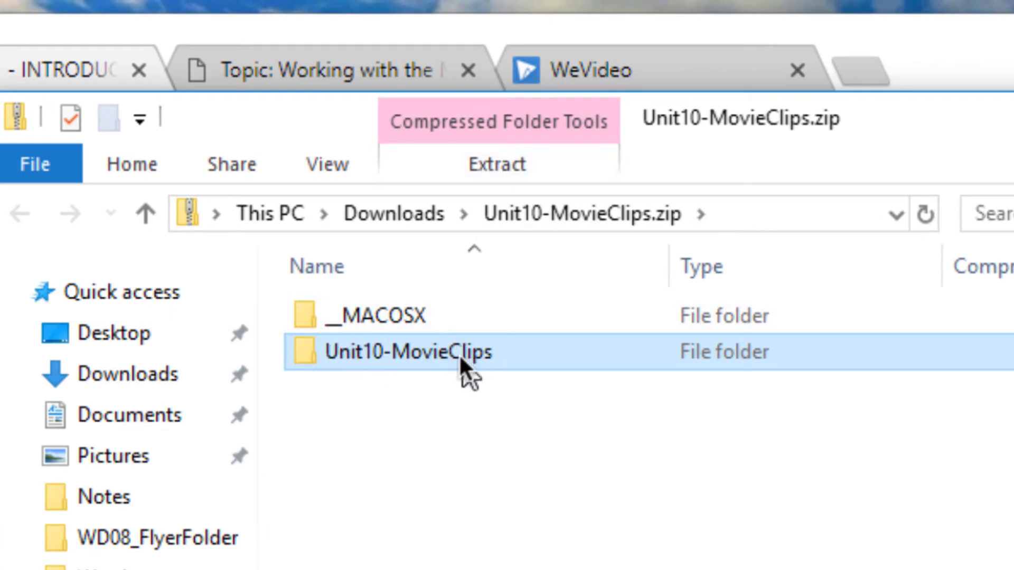
pyautogui.click(510, 161)
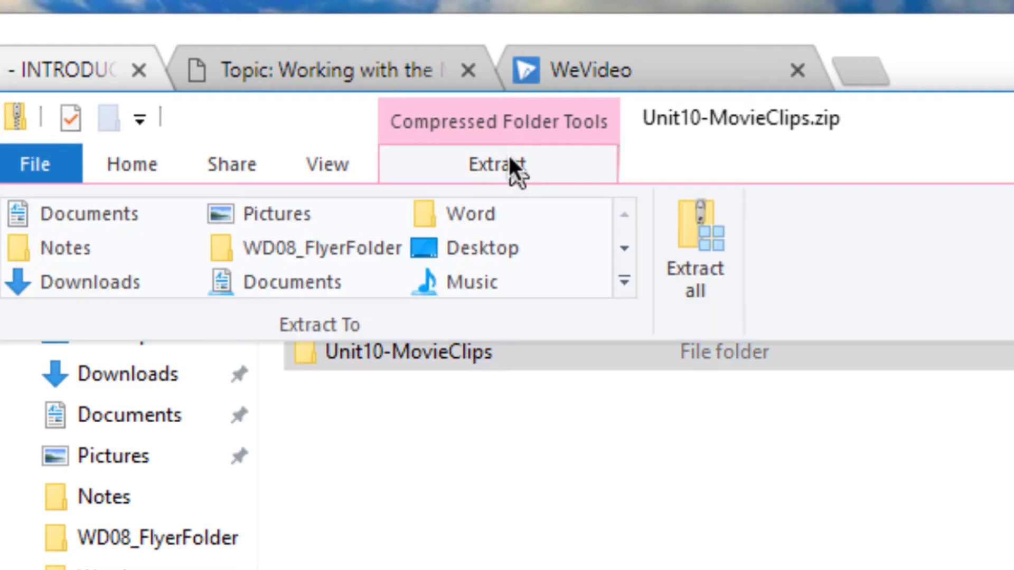
pyautogui.click(694, 218)
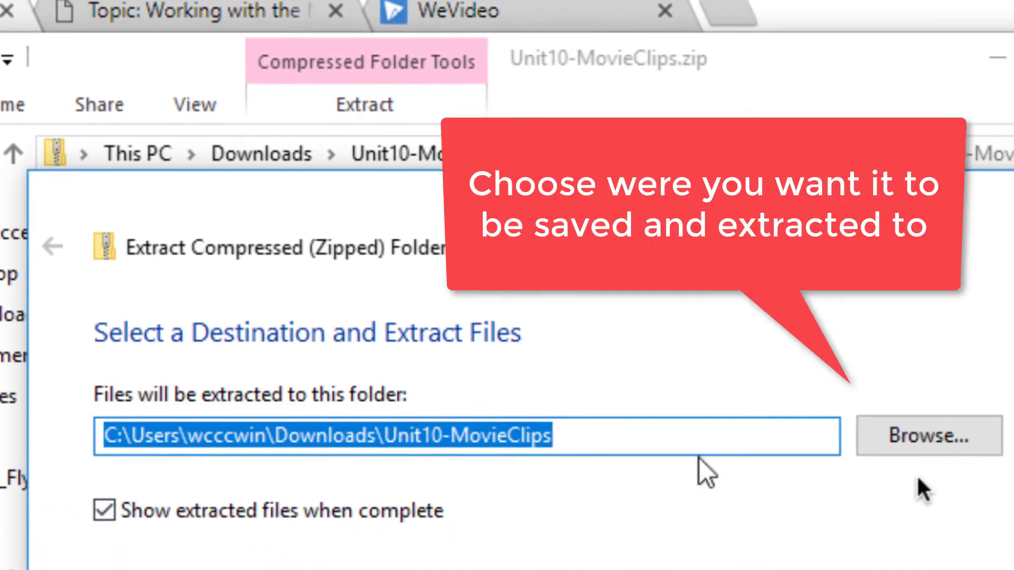
pyautogui.click(939, 436)
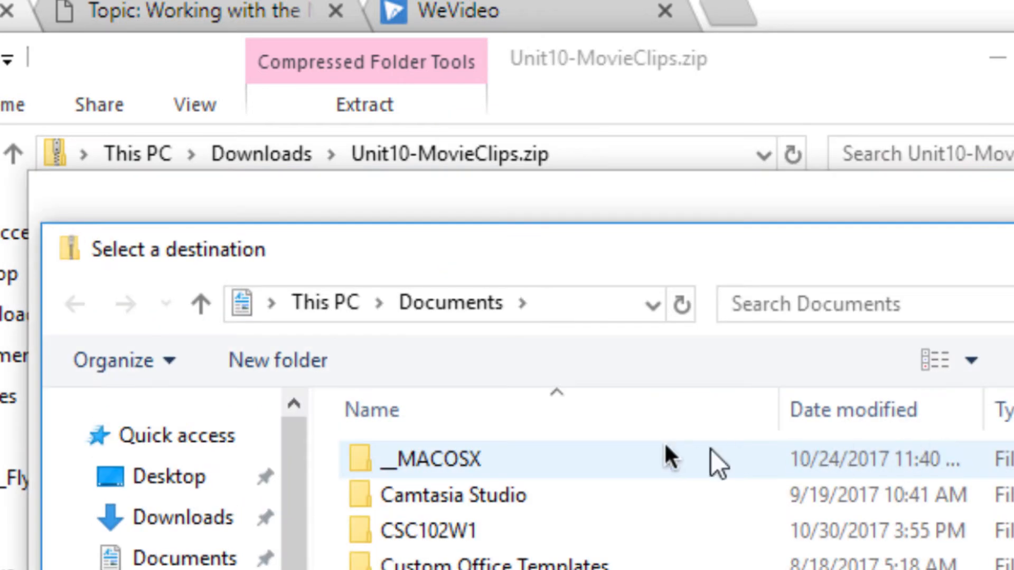
pyautogui.click(446, 315)
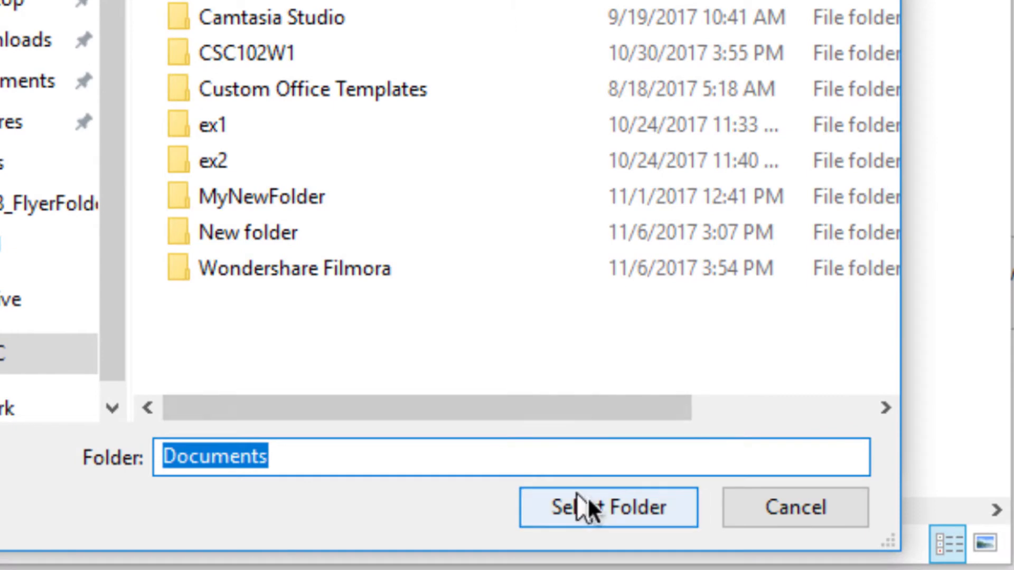
pyautogui.click(591, 506)
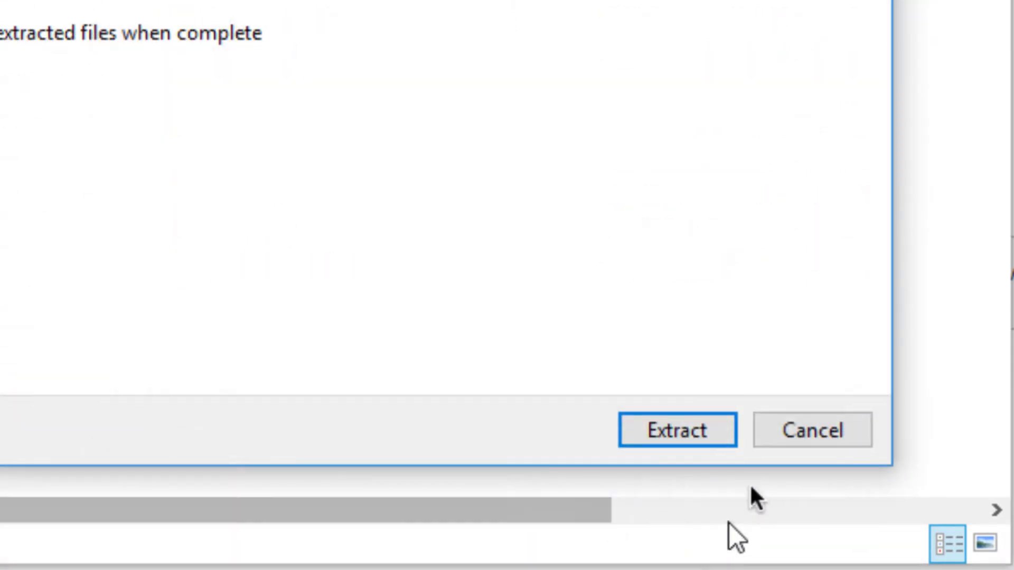
pyautogui.click(693, 427)
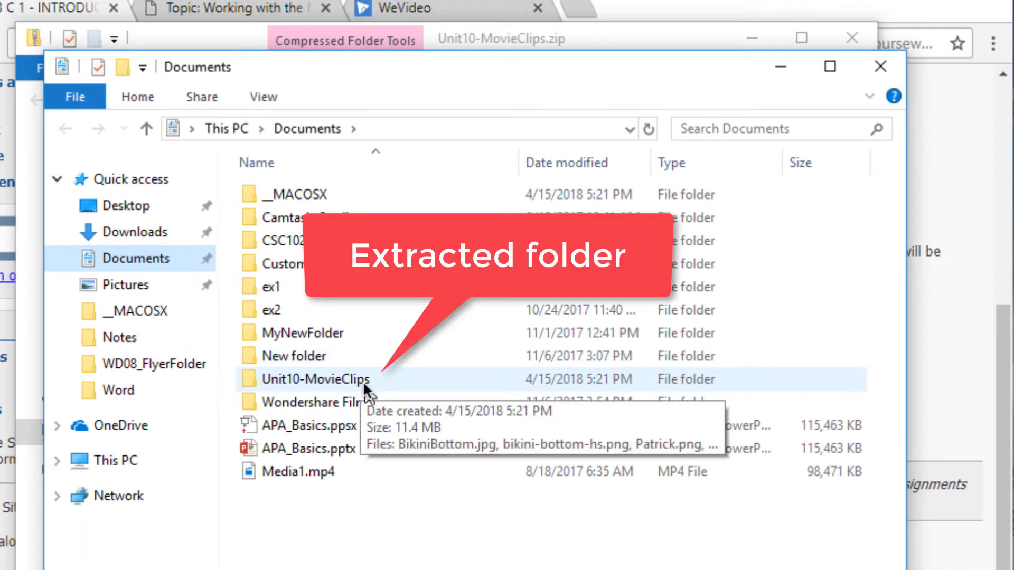
# Step: Switch to the WeVideo editor and place the starter Basic - Text title at the beginning of the Video 1 track
pyautogui.click(432, 11)
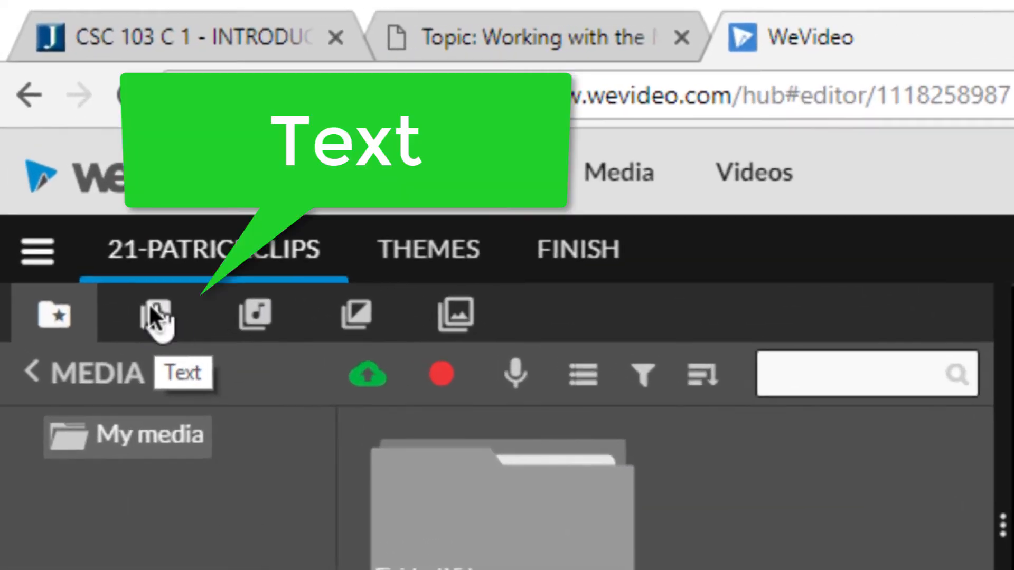
pyautogui.click(154, 312)
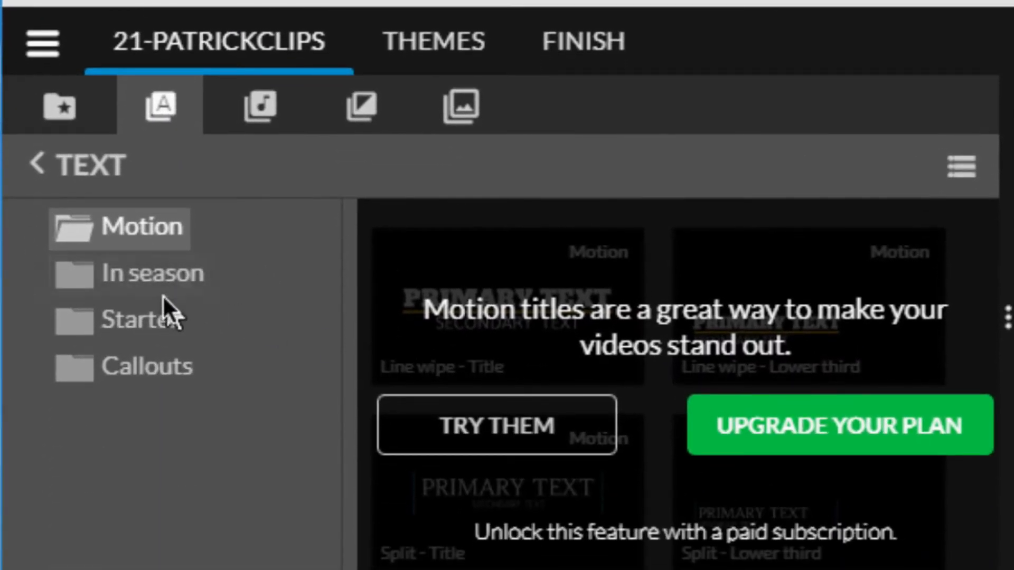
pyautogui.click(159, 312)
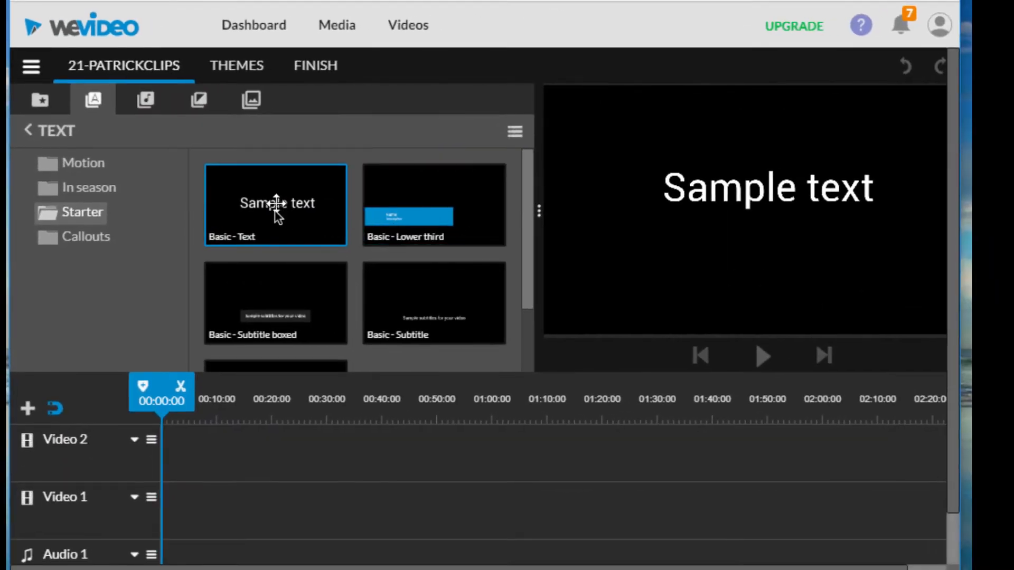
pyautogui.moveTo(275, 206); pyautogui.dragTo(185, 502)
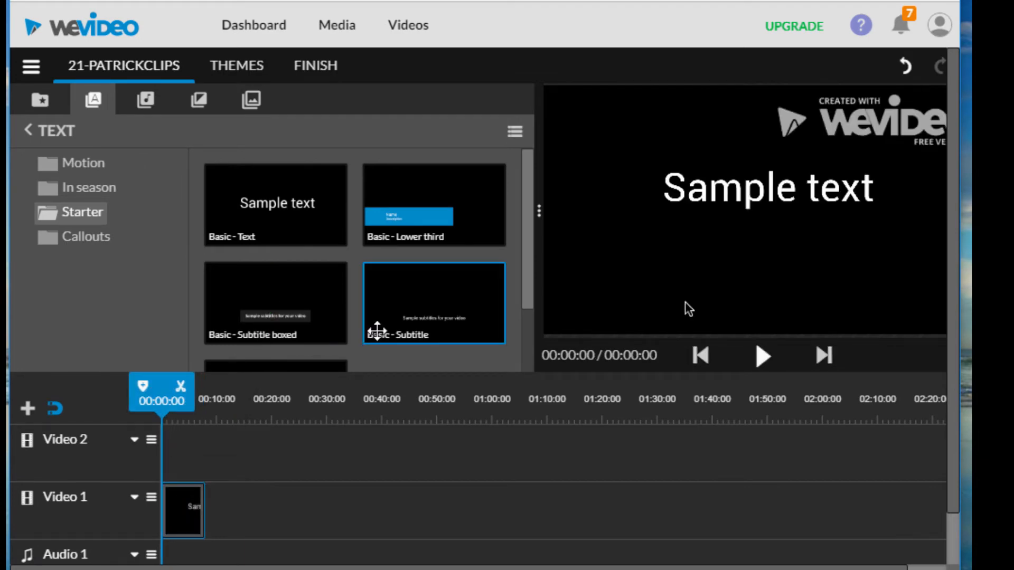
# Step: Preview the title briefly and shorten its clip on Video 1 to 00:03:23
pyautogui.click(760, 354)
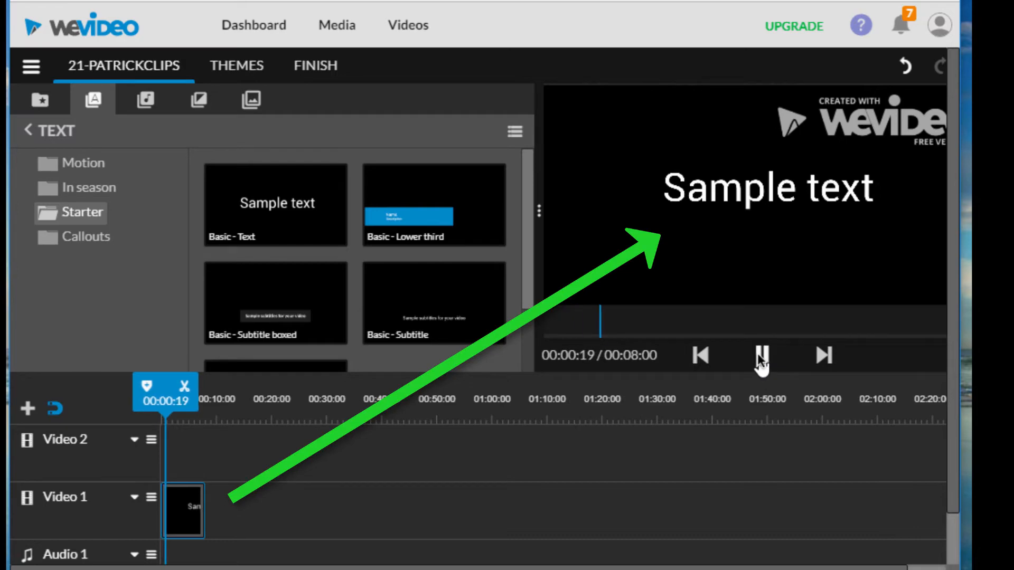
pyautogui.click(760, 355)
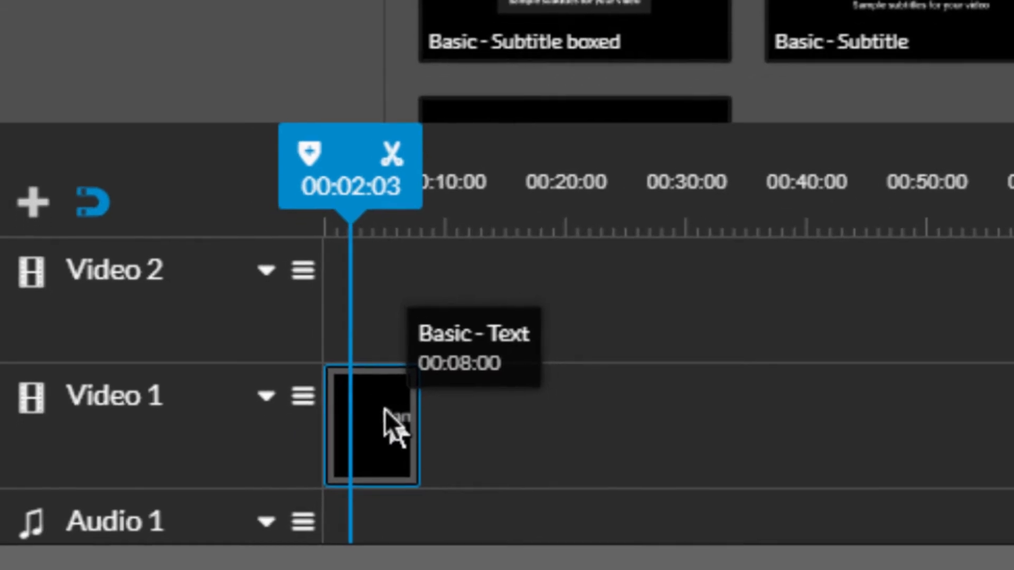
pyautogui.click(385, 410)
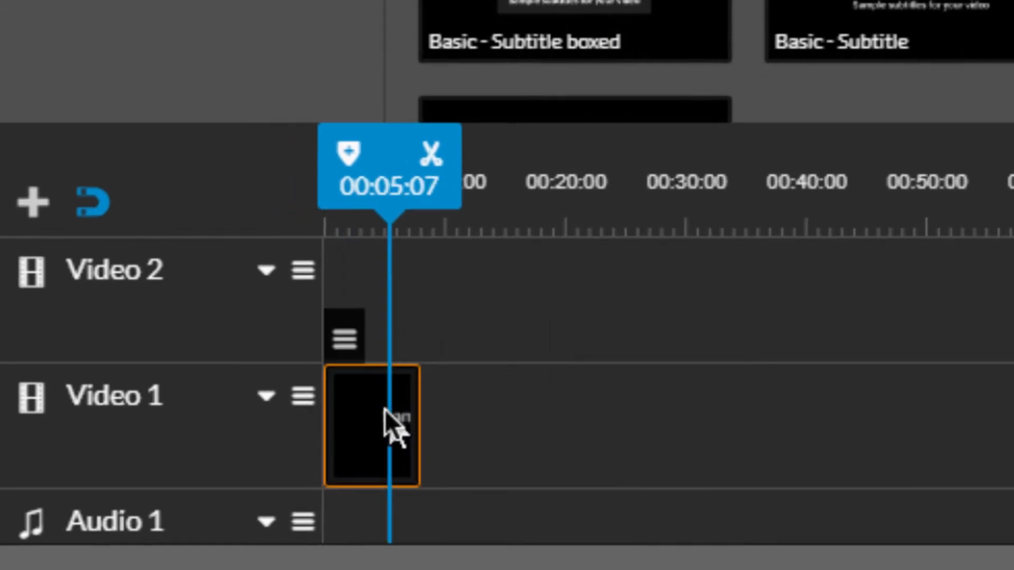
pyautogui.moveTo(410, 413); pyautogui.dragTo(362, 407)
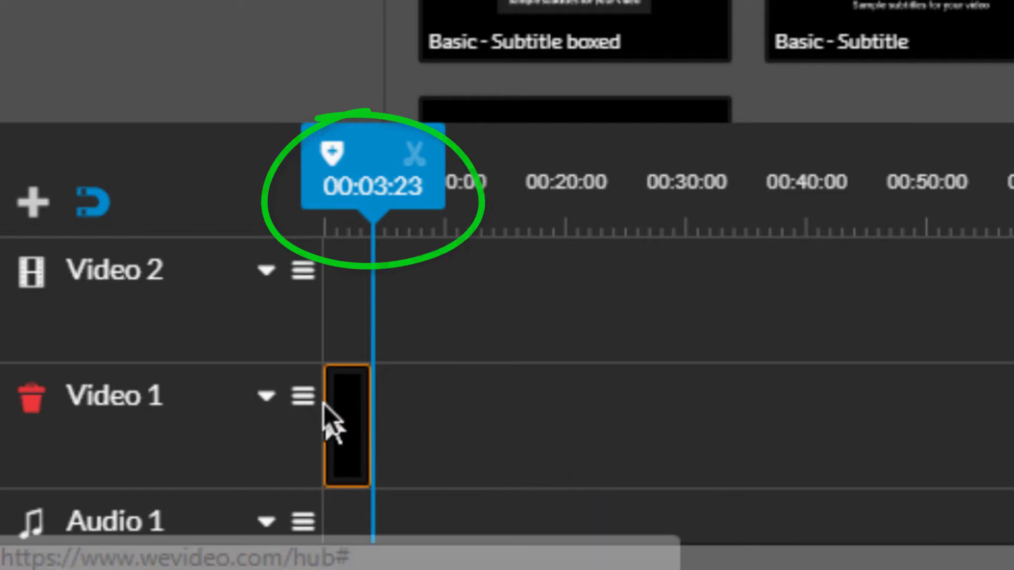
pyautogui.doubleClick(350, 440)
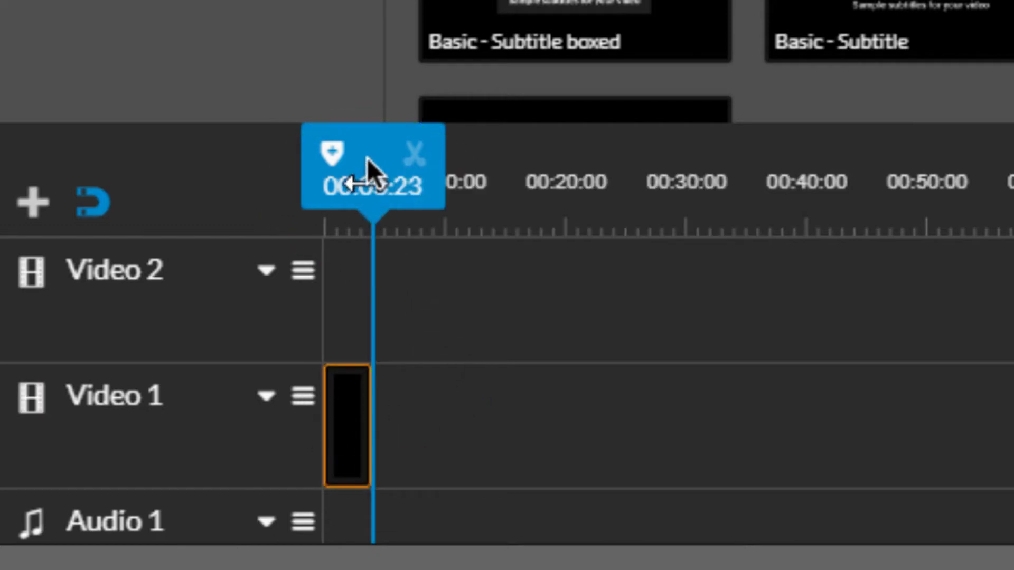
# Step: Return the playhead to the start and replace the title clip's sample text with "Patrick Clips"
pyautogui.moveTo(368, 169); pyautogui.dragTo(267, 169)
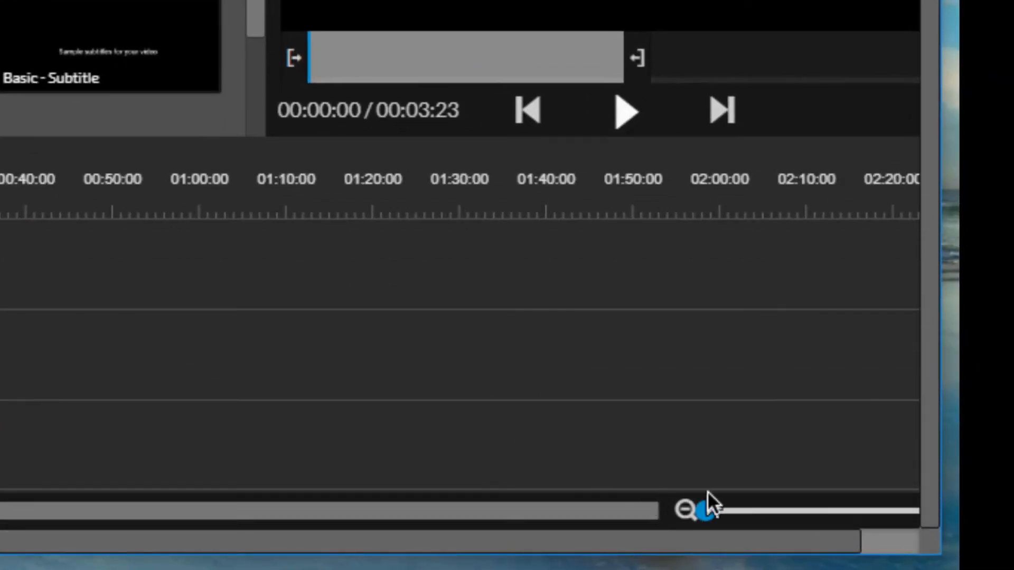
pyautogui.moveTo(702, 508); pyautogui.dragTo(809, 515)
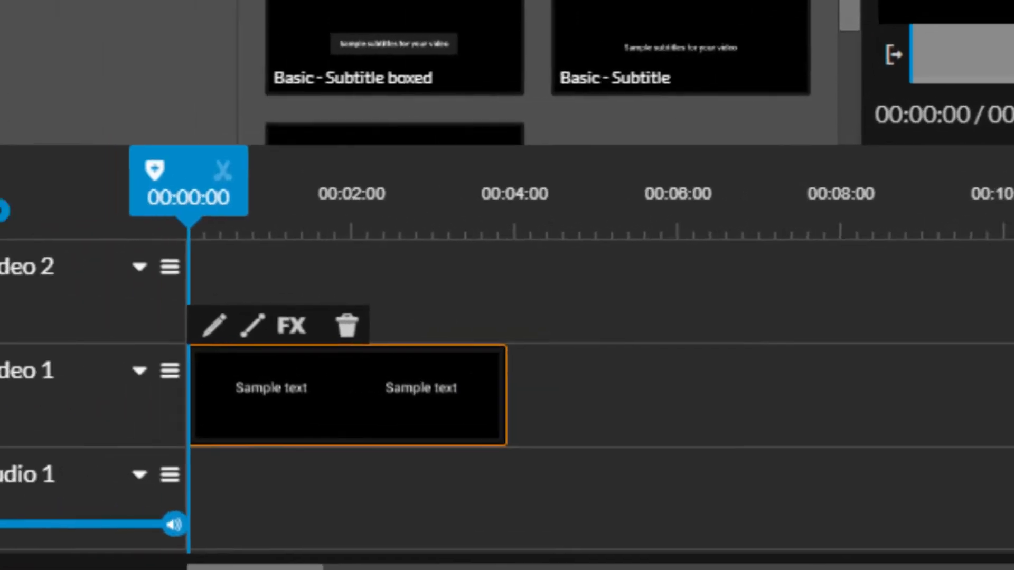
pyautogui.doubleClick(443, 396)
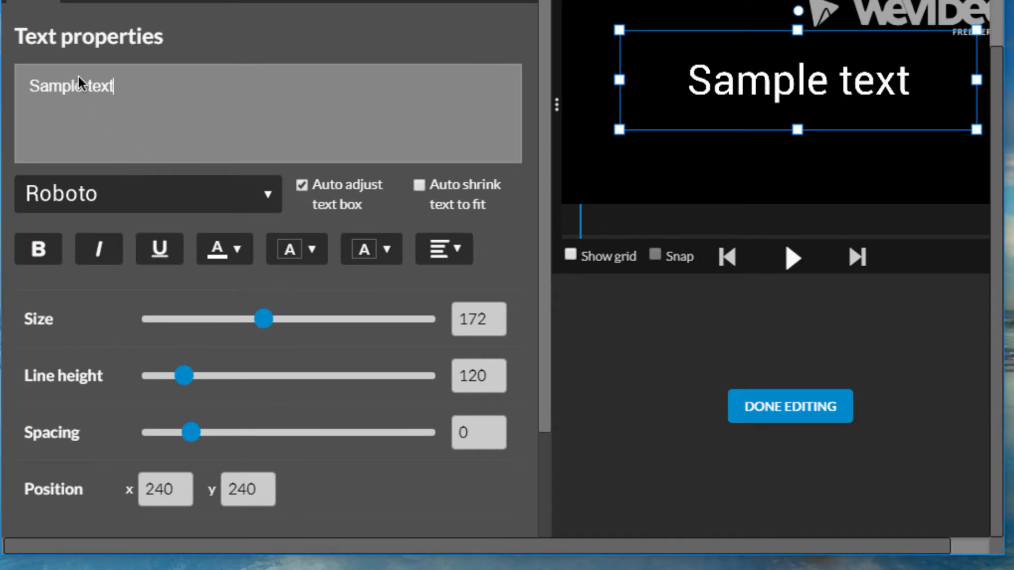
pyautogui.moveTo(59, 87); pyautogui.dragTo(5, 80)
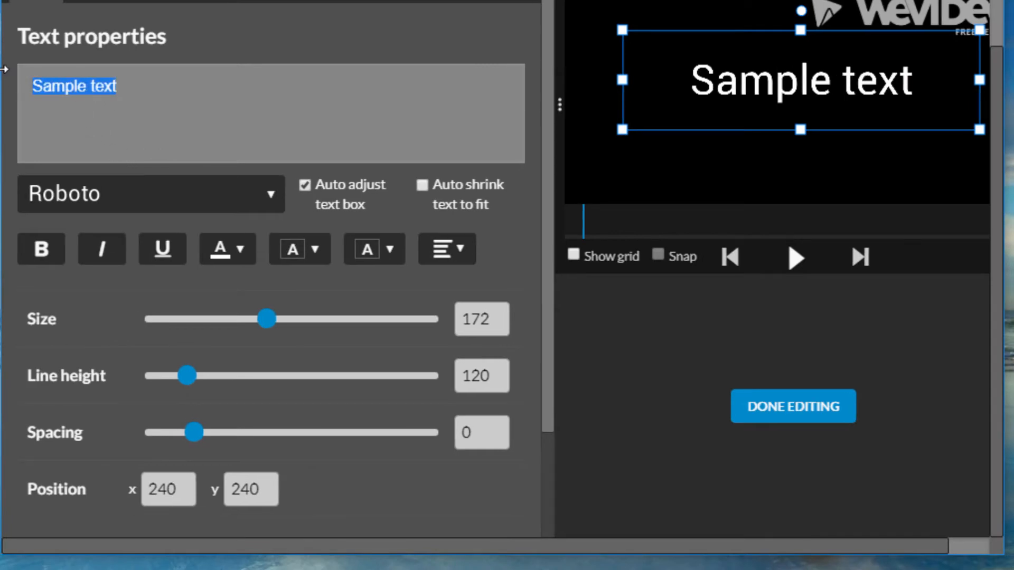
pyautogui.write('Pa')
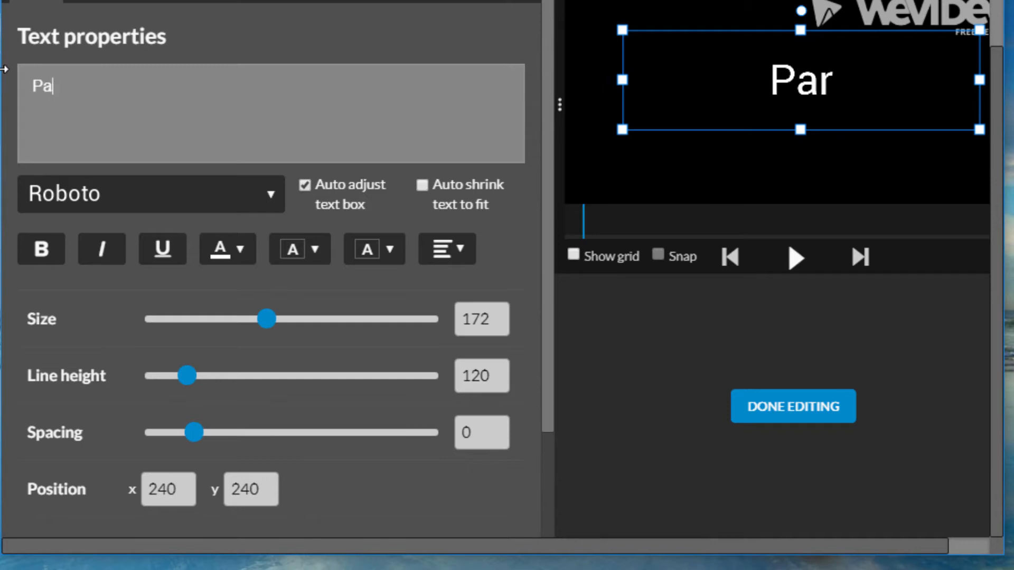
pyautogui.write('rtrick Clips')
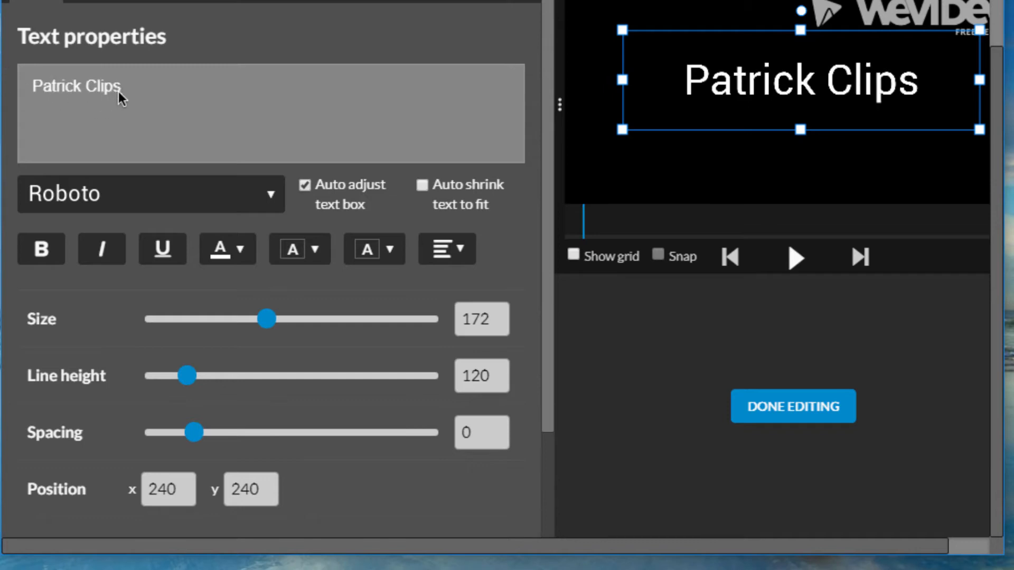
# Step: Set the title's font to Alfa Slab One and its background colour to blue, rgb(17, 85, 204)
pyautogui.moveTo(122, 87); pyautogui.dragTo(9, 81)
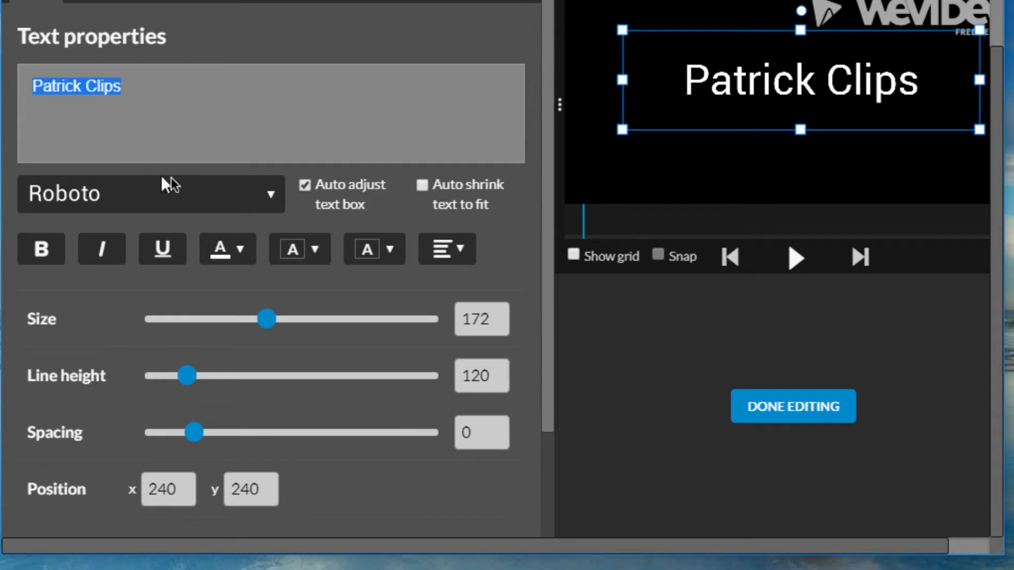
pyautogui.click(227, 194)
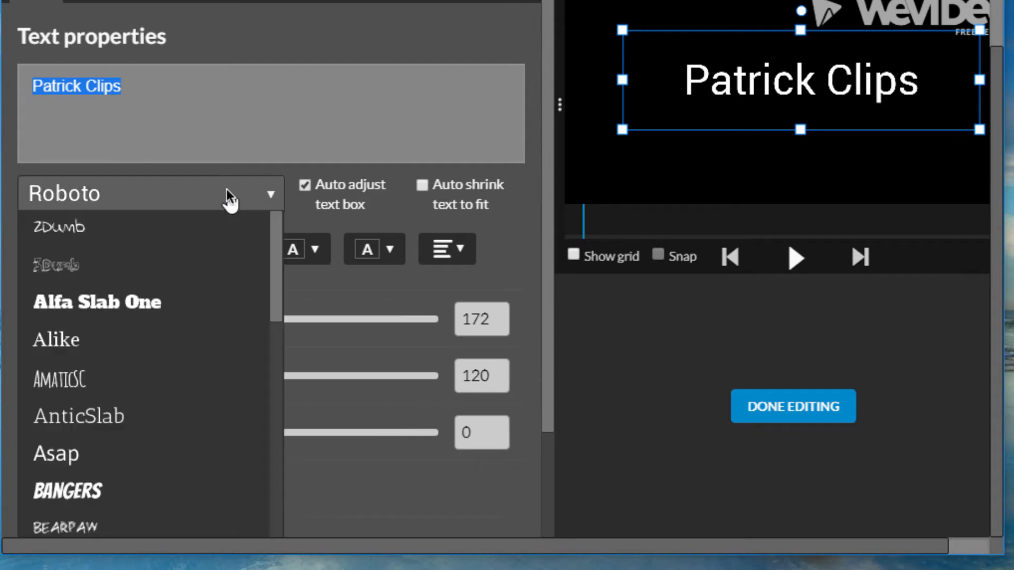
pyautogui.click(143, 306)
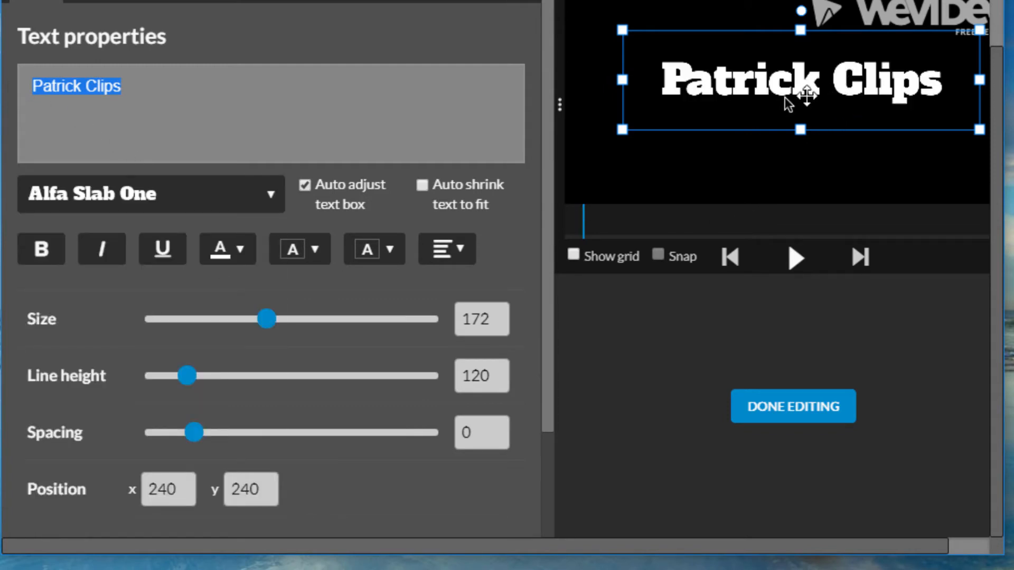
pyautogui.click(391, 252)
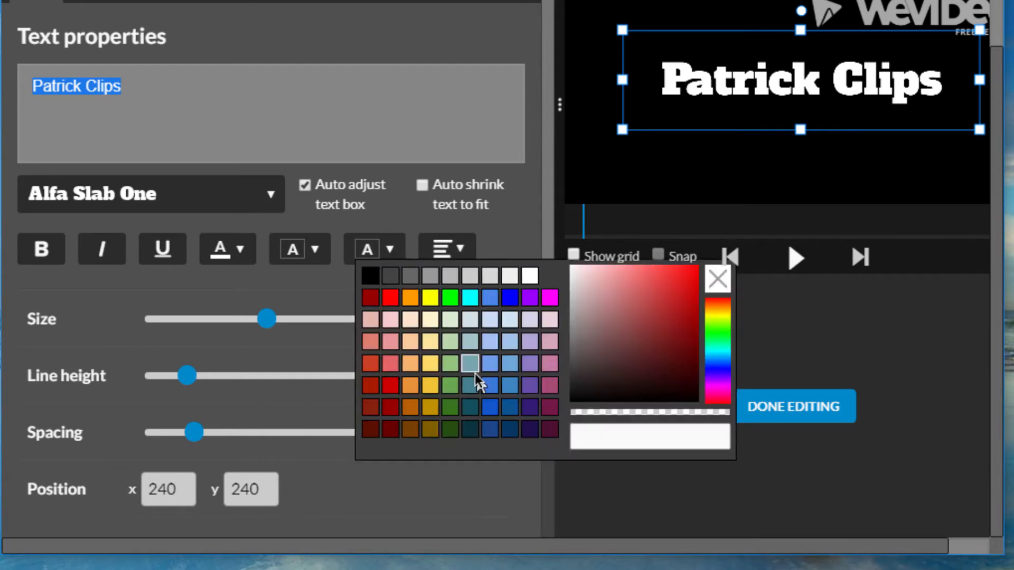
pyautogui.click(490, 407)
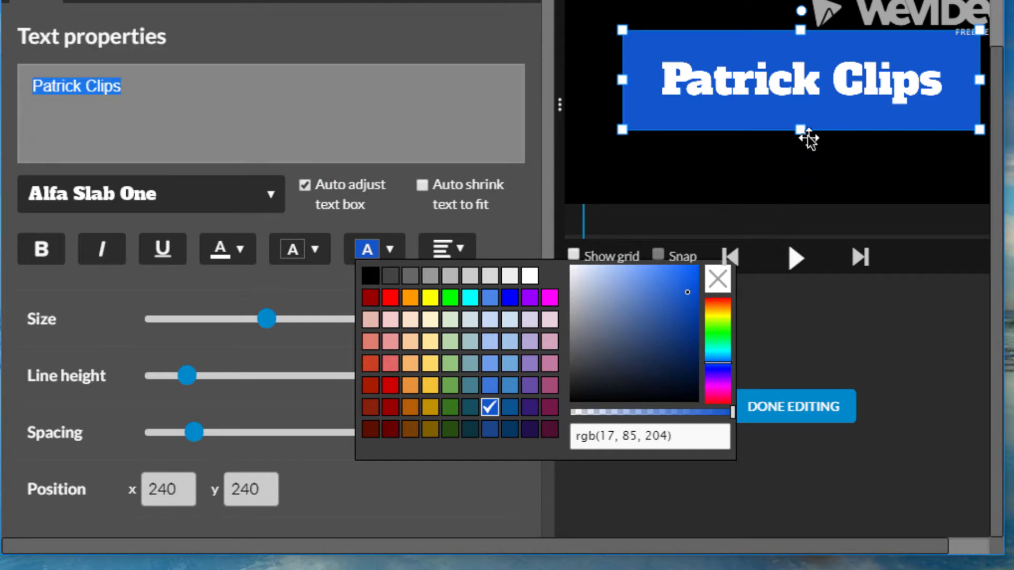
# Step: Enlarge the title's text box on all four sides to fill the preview frame, with its position at about x -49, y 78
pyautogui.moveTo(801, 132); pyautogui.dragTo(797, 228)
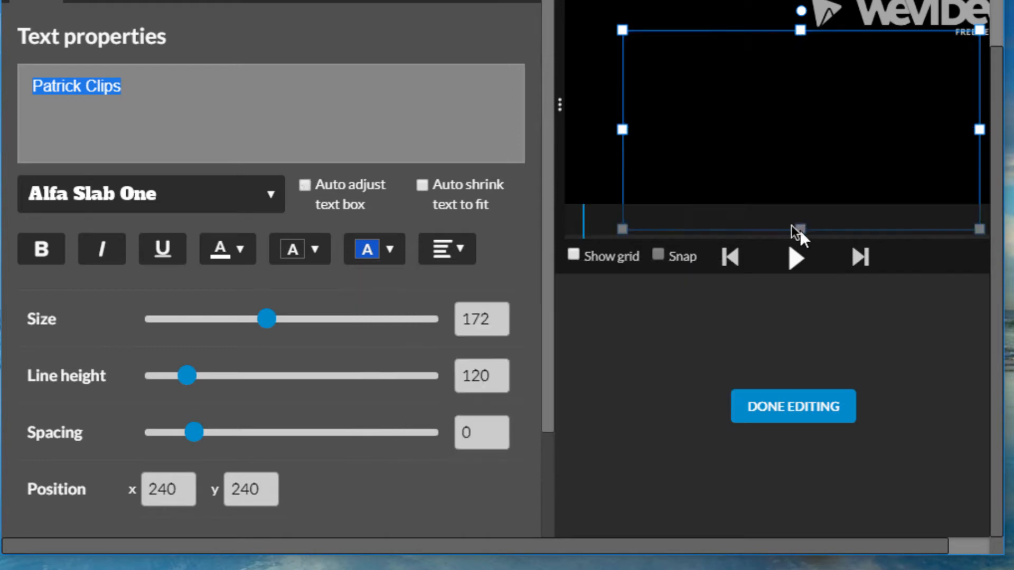
pyautogui.moveTo(622, 132); pyautogui.dragTo(556, 124)
pyautogui.moveTo(765, 29); pyautogui.dragTo(765, 7)
pyautogui.moveTo(980, 111); pyautogui.dragTo(1005, 119)
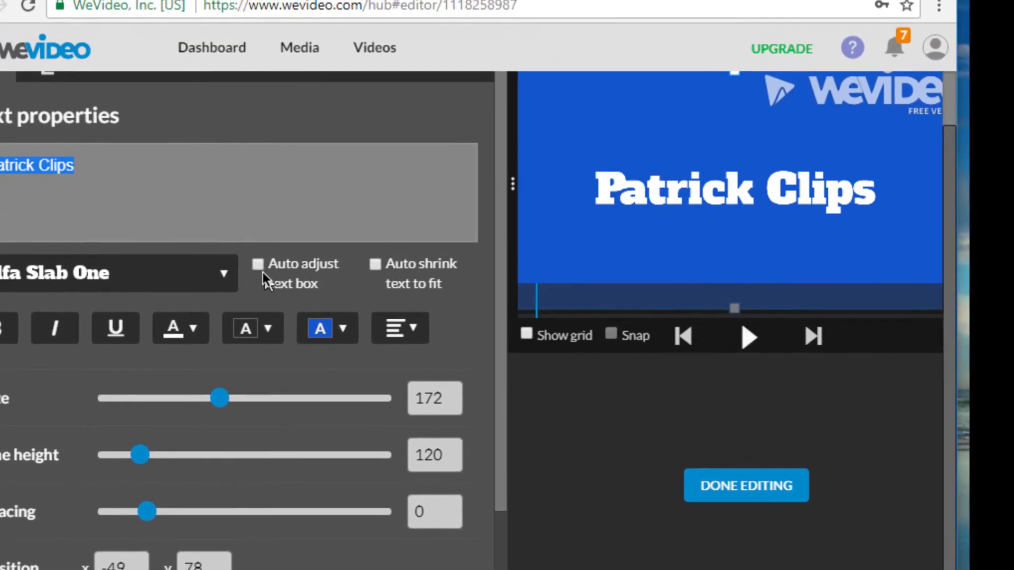
# Step: Enable Fade In/Out in the title's animation settings and reduce the fade-out duration to 0 seconds
pyautogui.scroll(2, 260, 150)
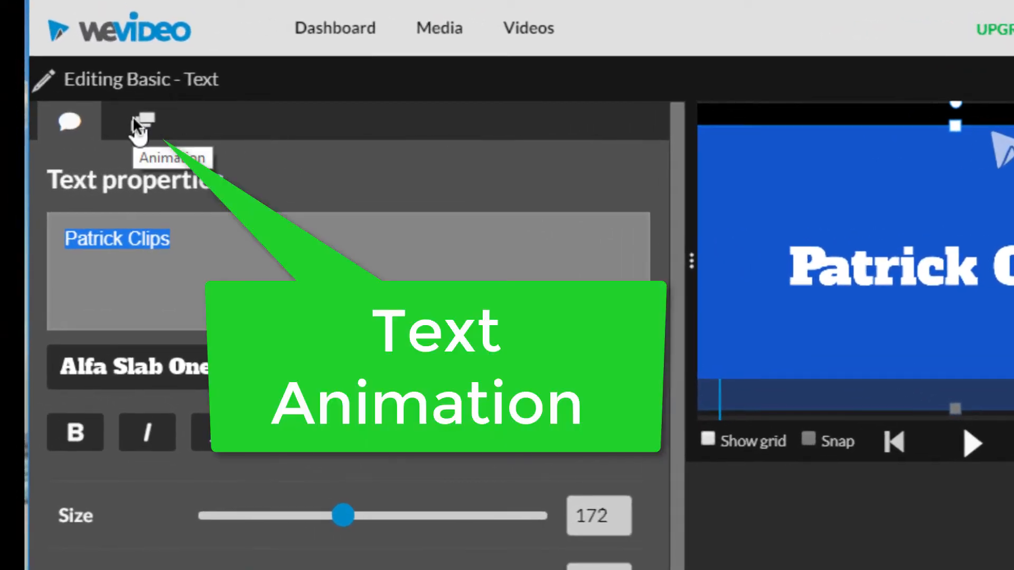
pyautogui.click(141, 114)
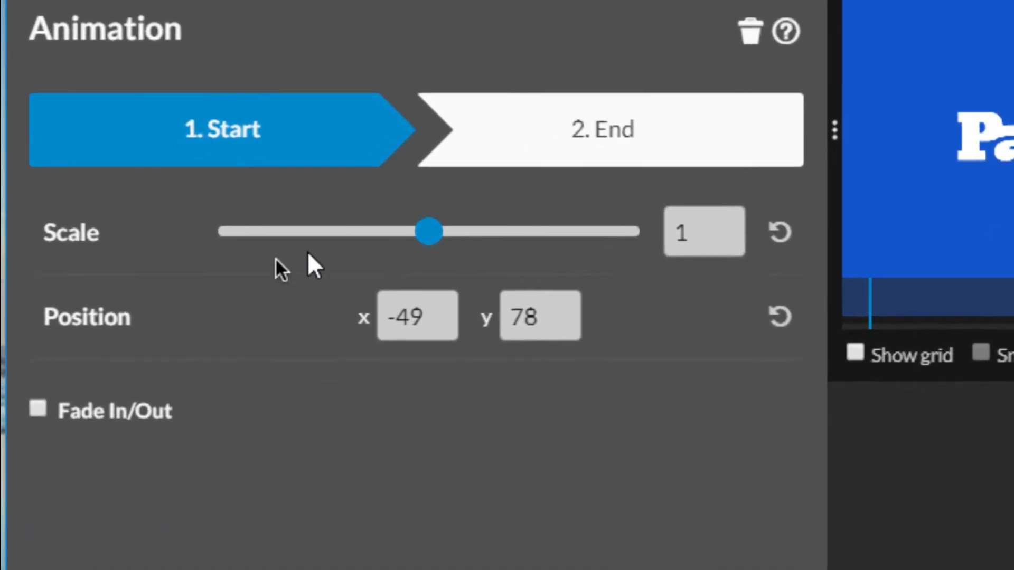
pyautogui.click(33, 408)
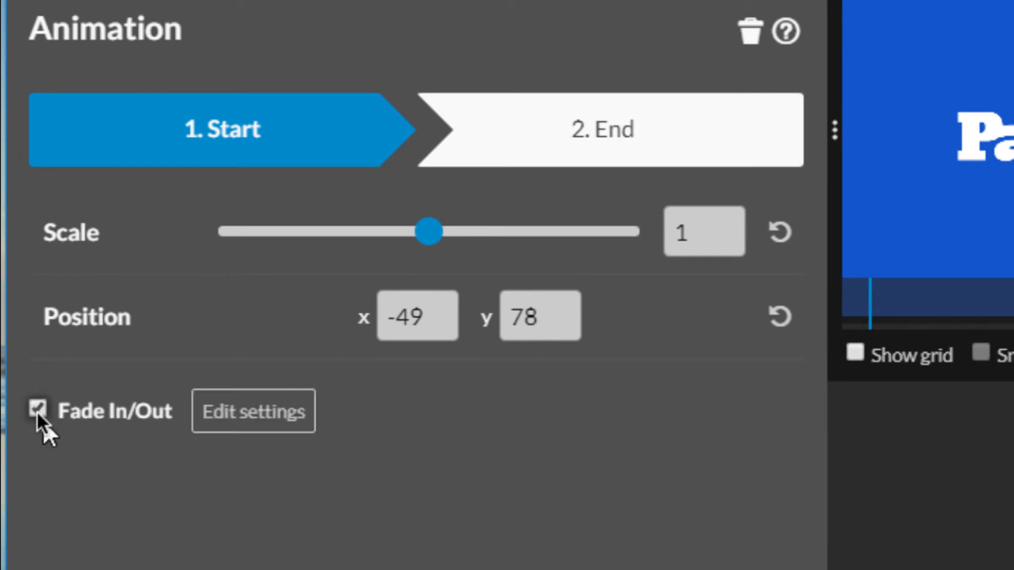
pyautogui.click(274, 412)
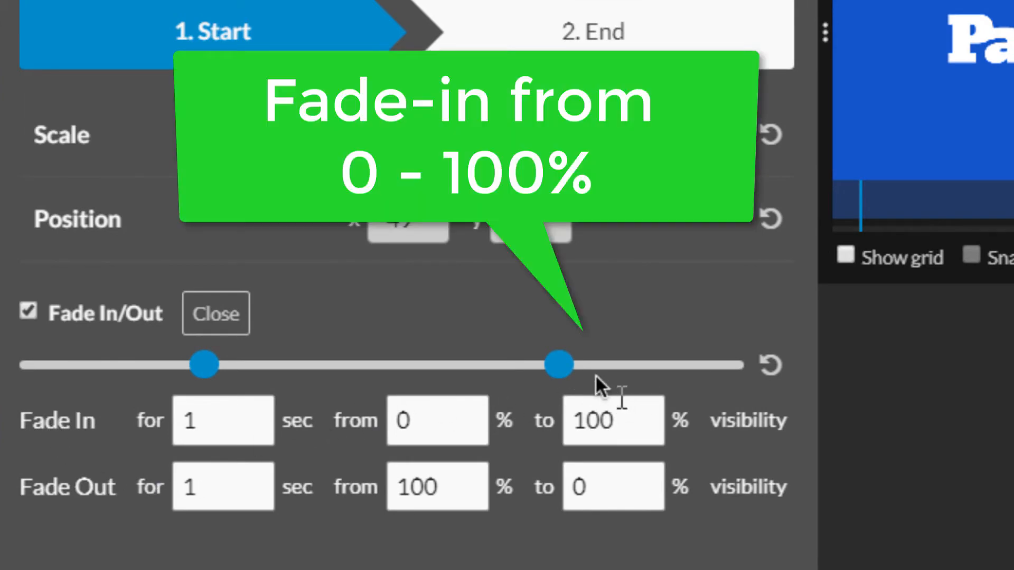
pyautogui.moveTo(561, 359); pyautogui.dragTo(757, 372)
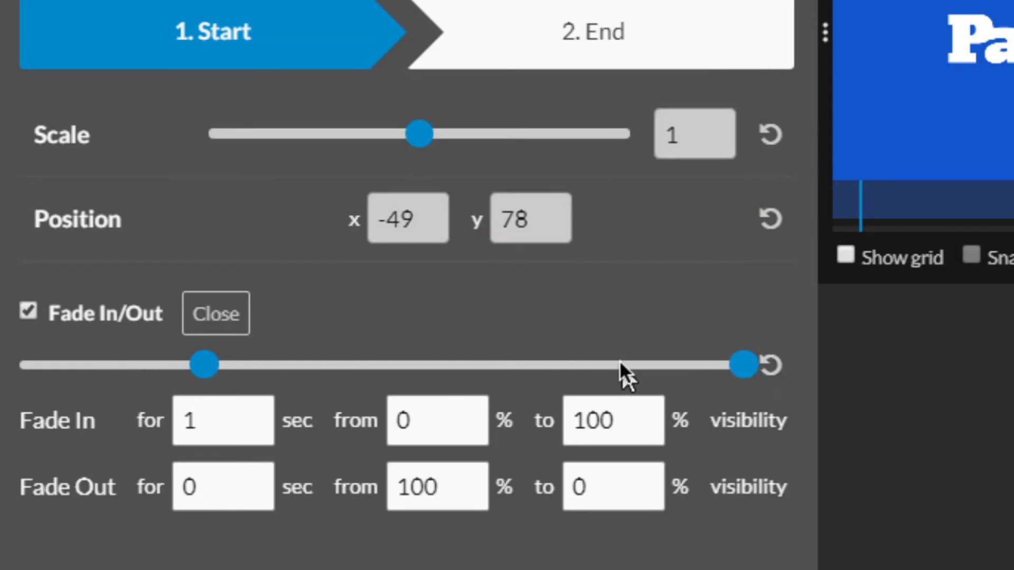
# Step: Preview the title's fade-in, close the fade settings and finish editing the title clip
pyautogui.click(708, 489)
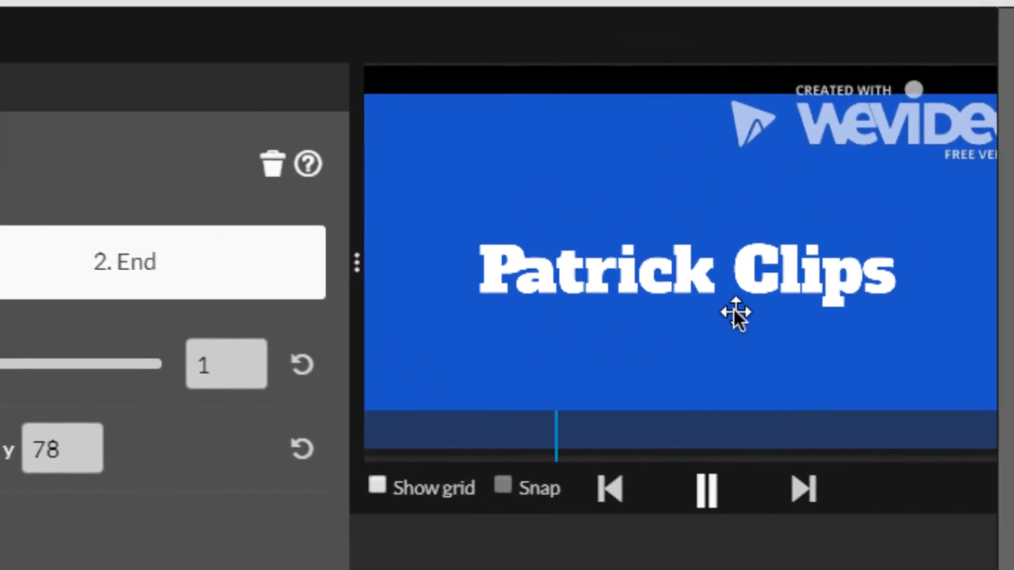
pyautogui.click(713, 489)
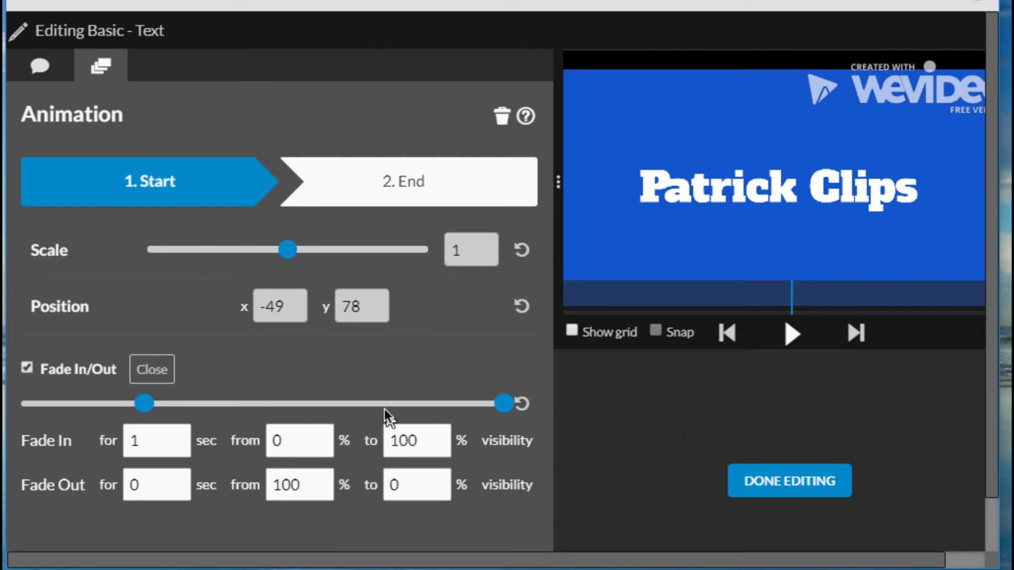
pyautogui.click(152, 369)
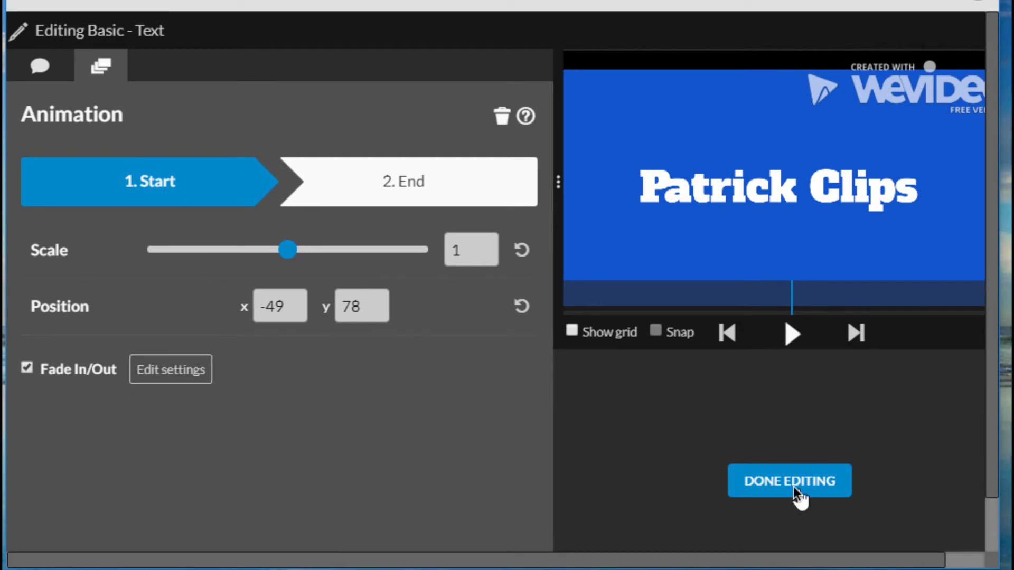
pyautogui.click(792, 333)
pyautogui.click(781, 481)
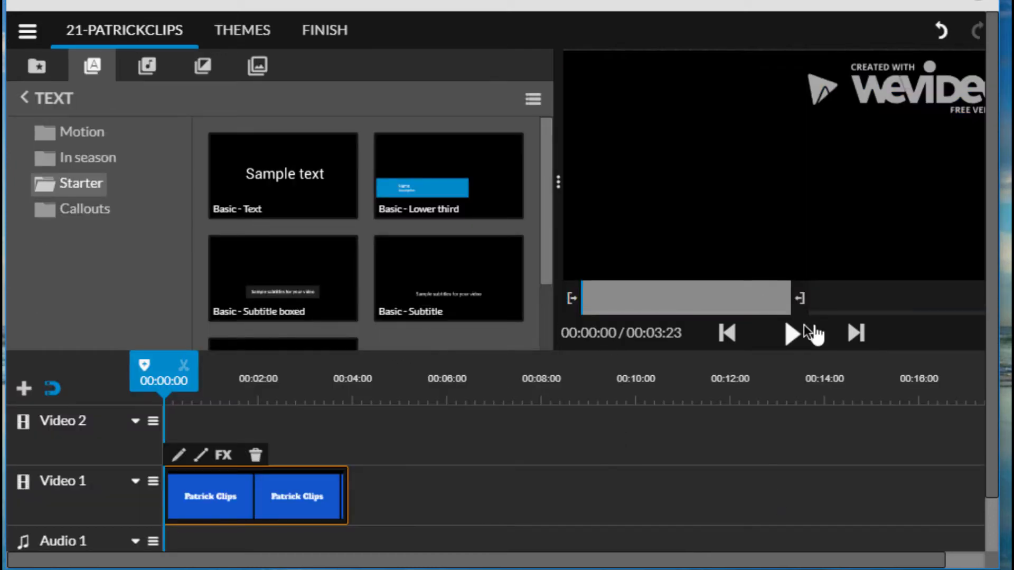
# Step: Play the finished title in the timeline and move the playhead back to about 00:02:07
pyautogui.click(792, 333)
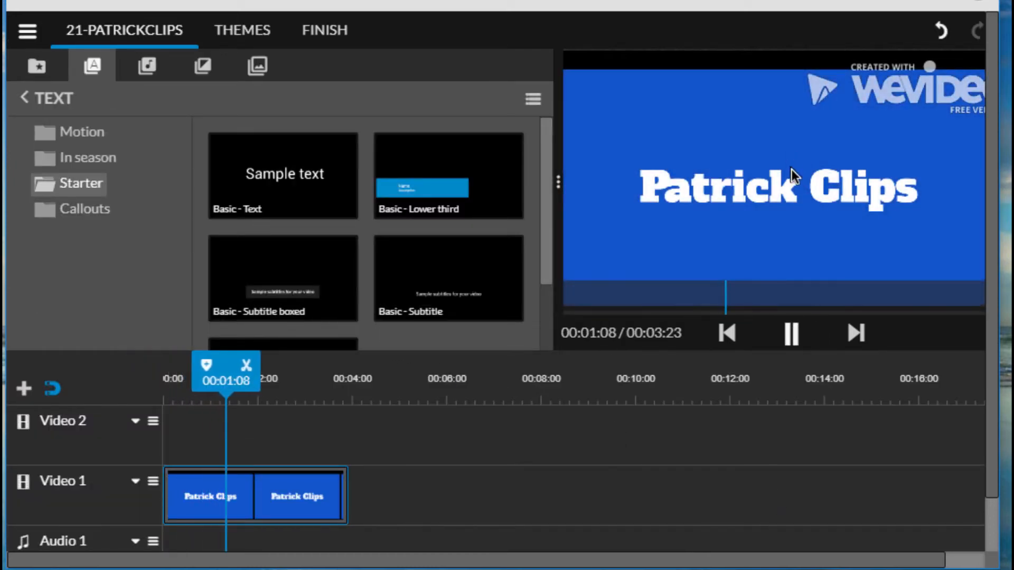
pyautogui.click(792, 337)
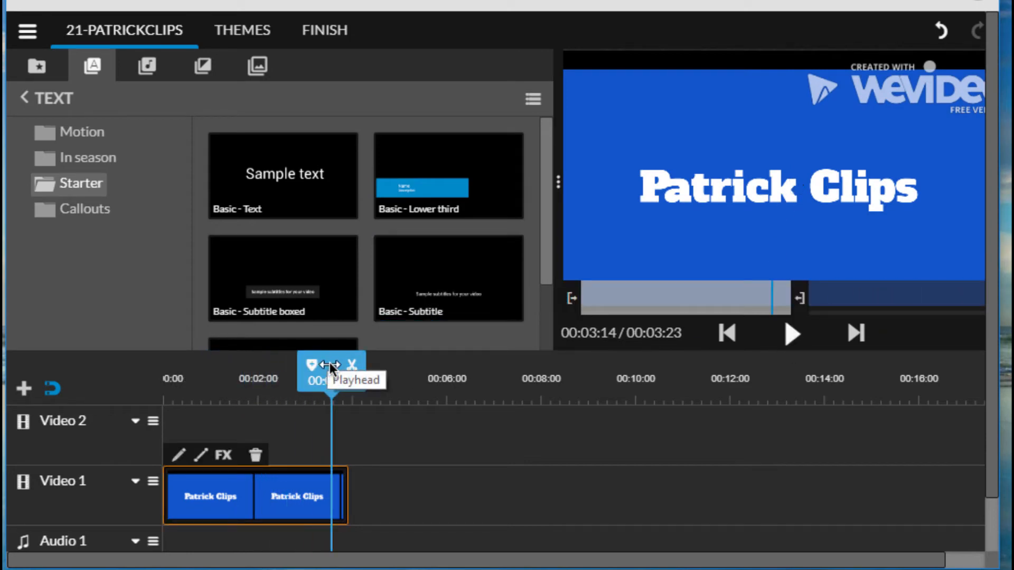
pyautogui.moveTo(329, 367); pyautogui.dragTo(270, 368)
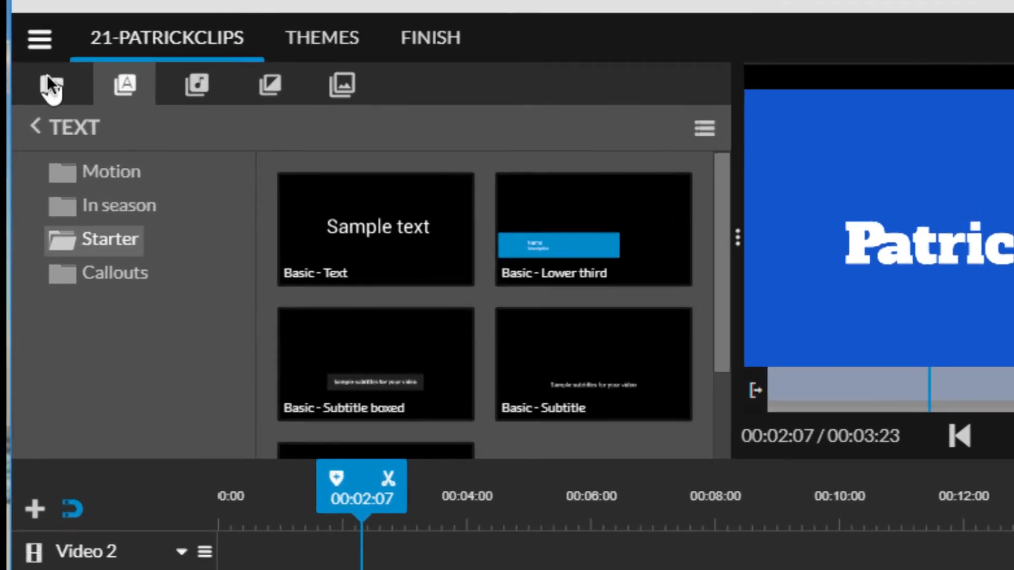
# Step: Import patrick-phone.mp4 and patrick-technology.mp4 from the Unit10-MovieClips folder into the project's media
pyautogui.click(37, 66)
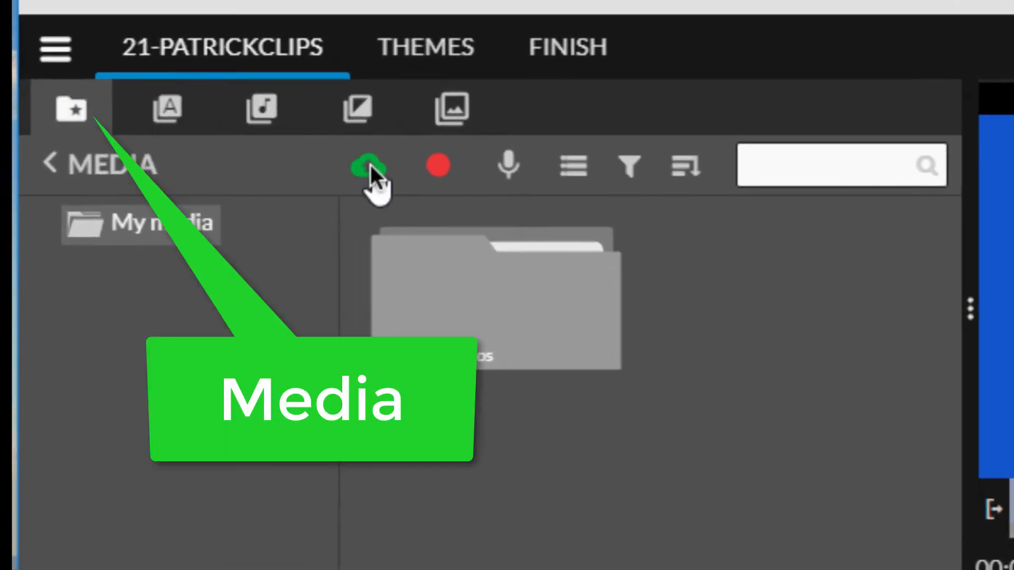
pyautogui.click(369, 169)
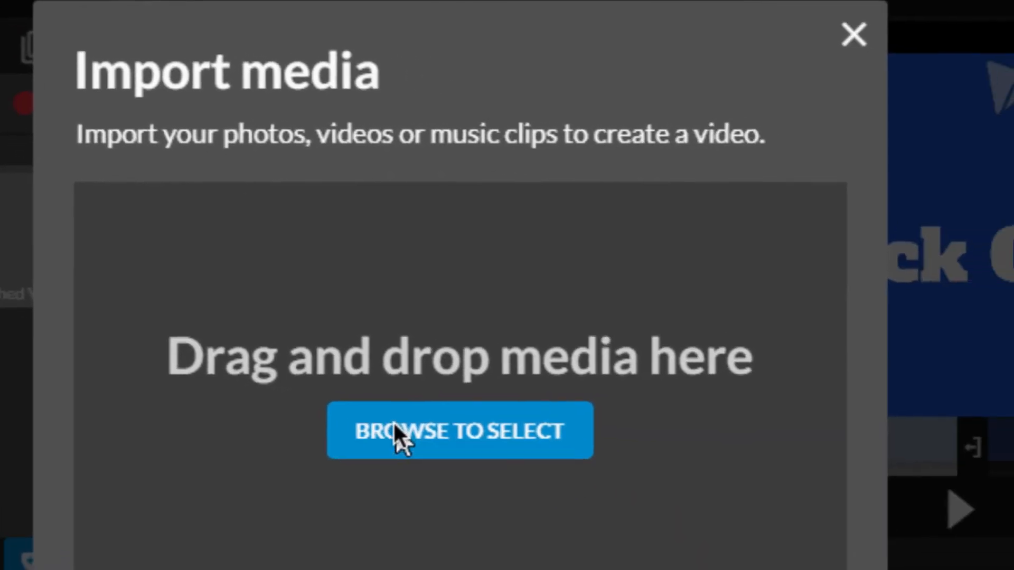
pyautogui.click(813, 488)
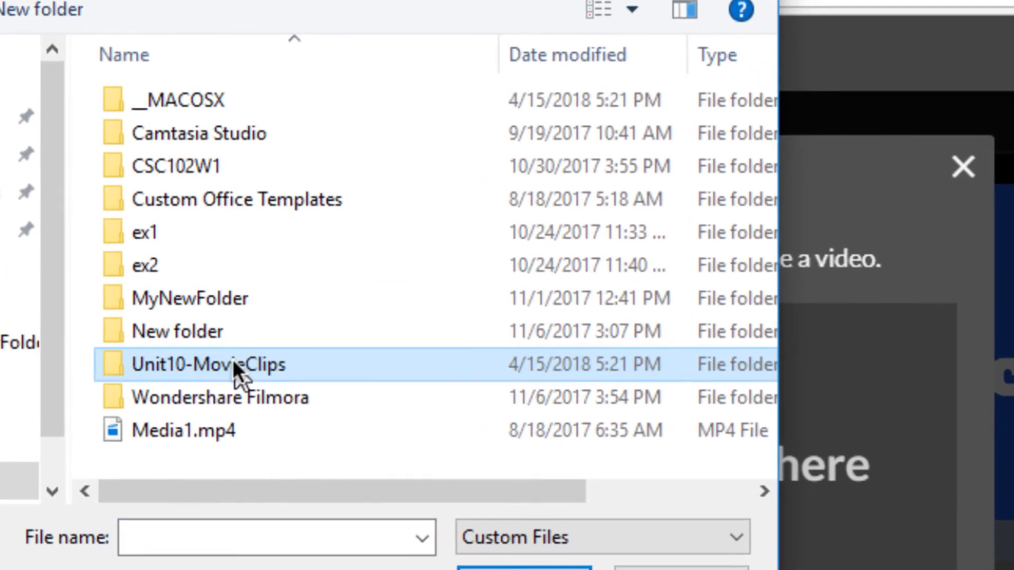
pyautogui.doubleClick(328, 379)
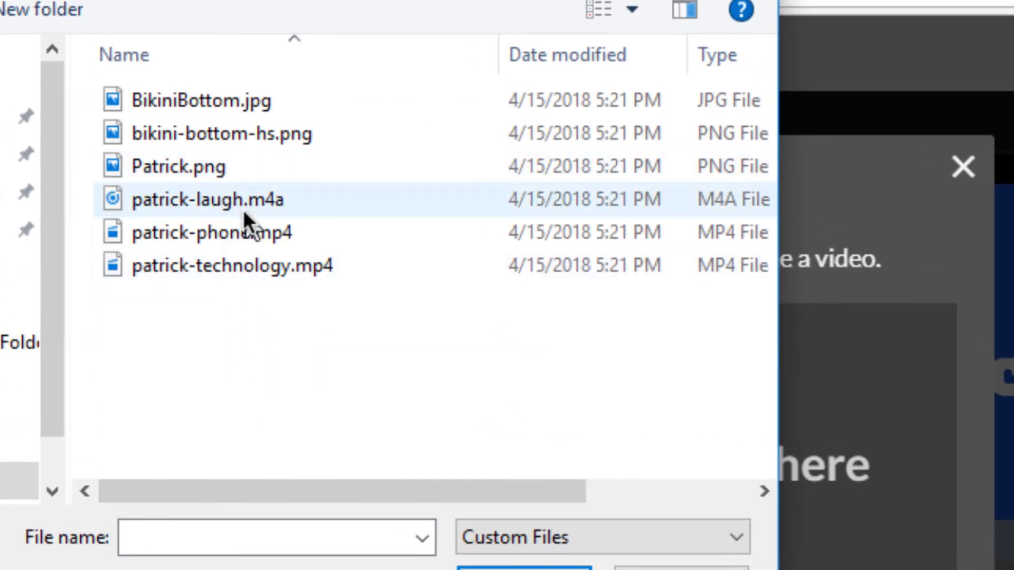
pyautogui.click(243, 233)
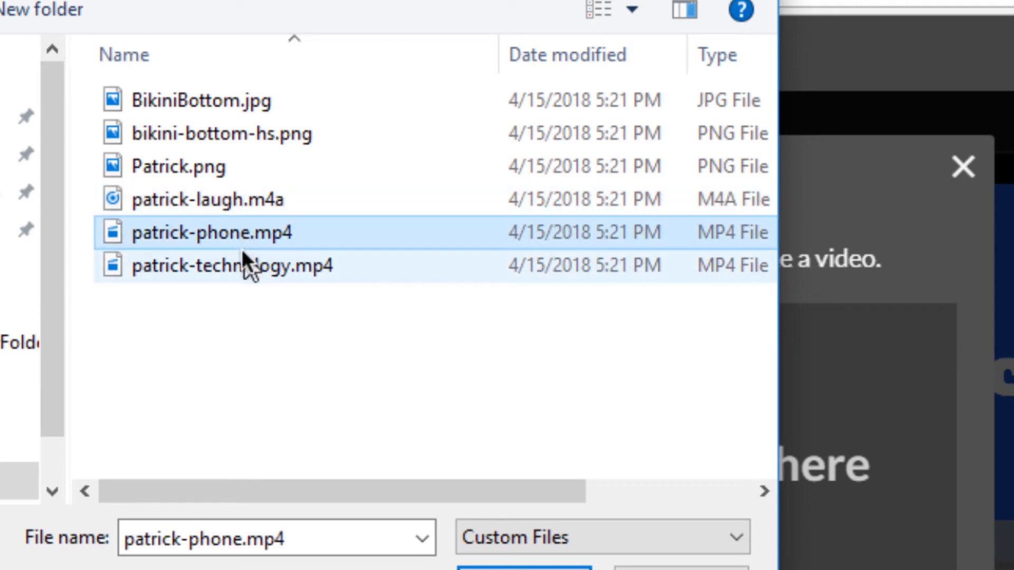
pyautogui.keyDown('ctrl'); pyautogui.click(250, 264); pyautogui.keyUp('ctrl')
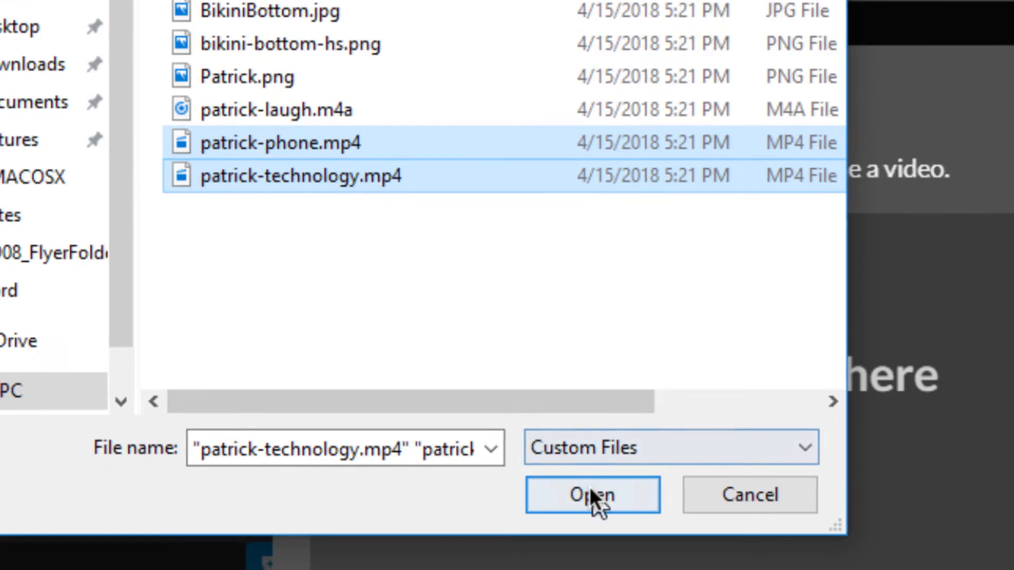
pyautogui.click(591, 489)
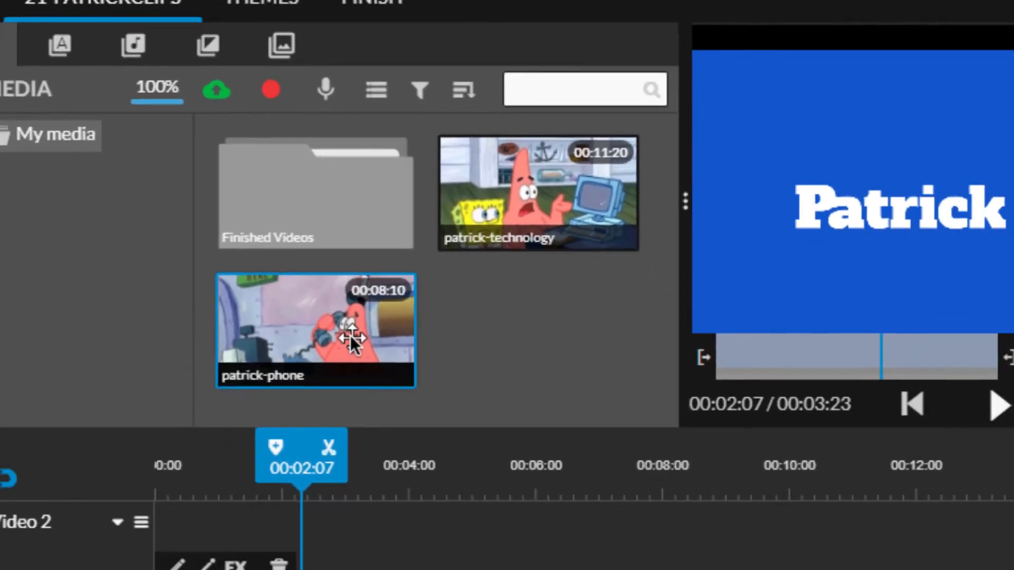
# Step: Place the patrick-phone clip on Video 1 after the title, starting at about 00:04:13
pyautogui.moveTo(359, 433); pyautogui.dragTo(613, 569)
pyautogui.moveTo(513, 472); pyautogui.dragTo(445, 467)
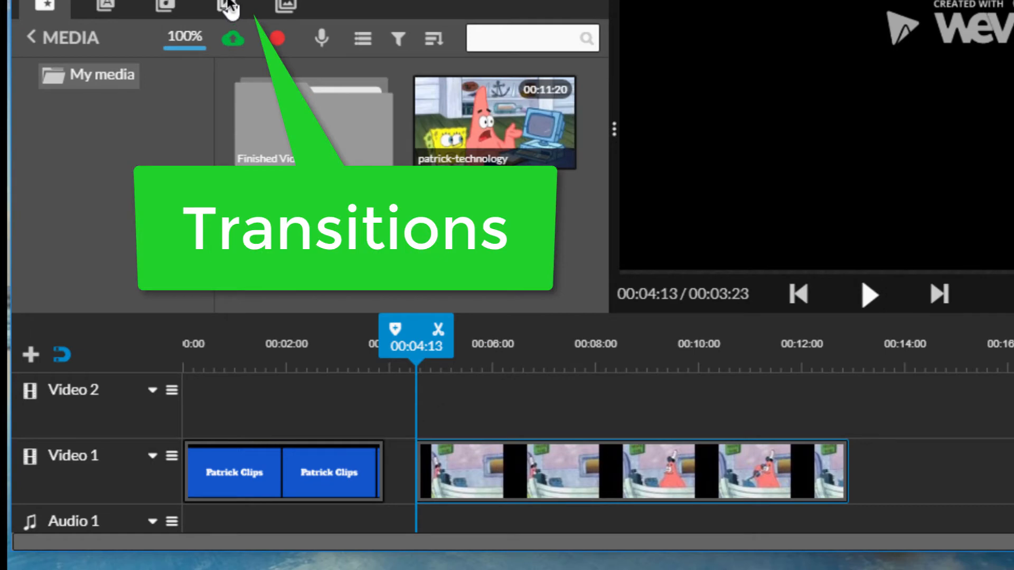
# Step: Try to add a DirectionalWipe transition in front of the patrick-phone clip while it is still separated from the title
pyautogui.click(228, 3)
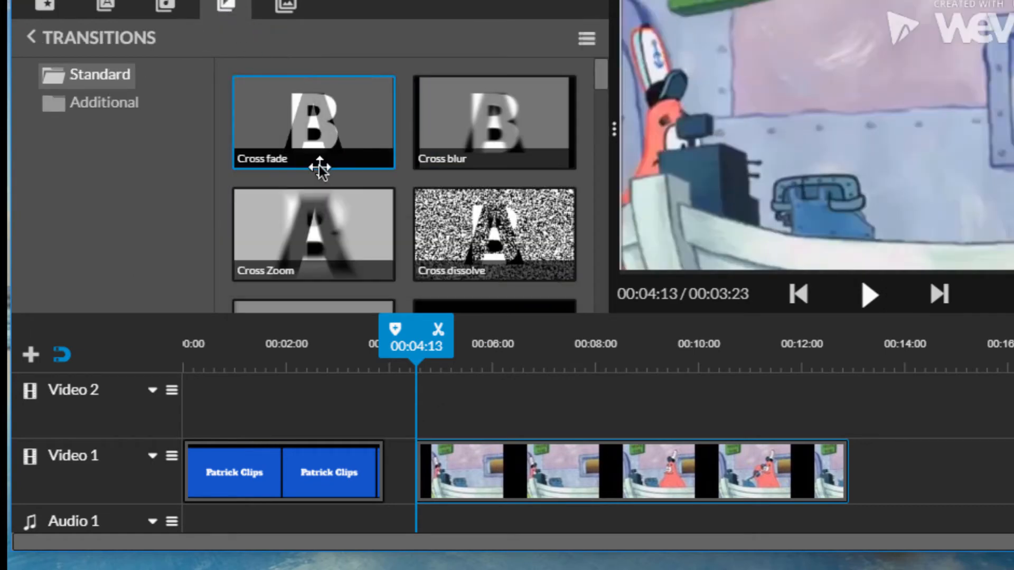
pyautogui.scroll(-5, 319, 166)
pyautogui.scroll(-5, 319, 165)
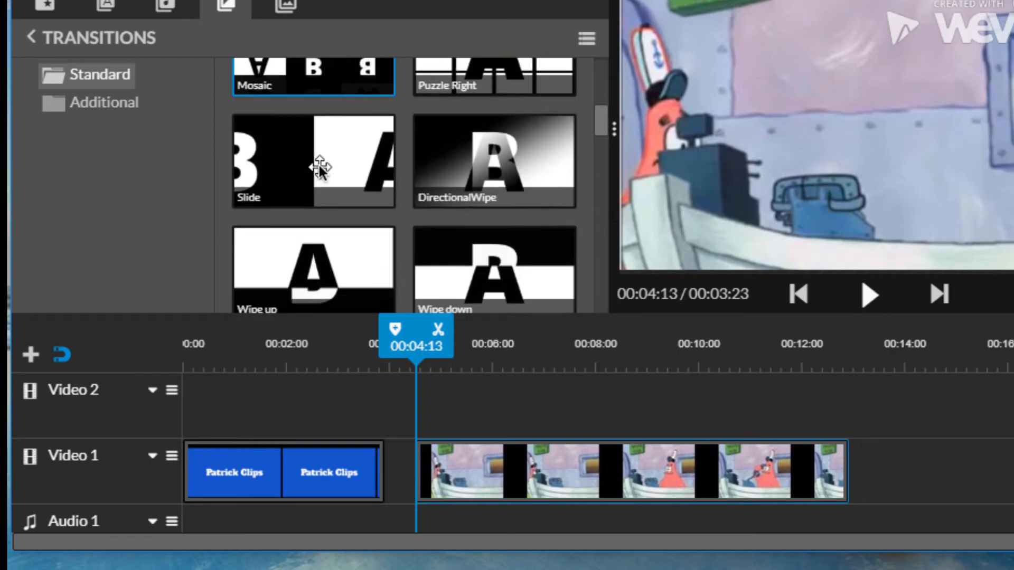
pyautogui.scroll(-5, 319, 165)
pyautogui.scroll(8, 319, 166)
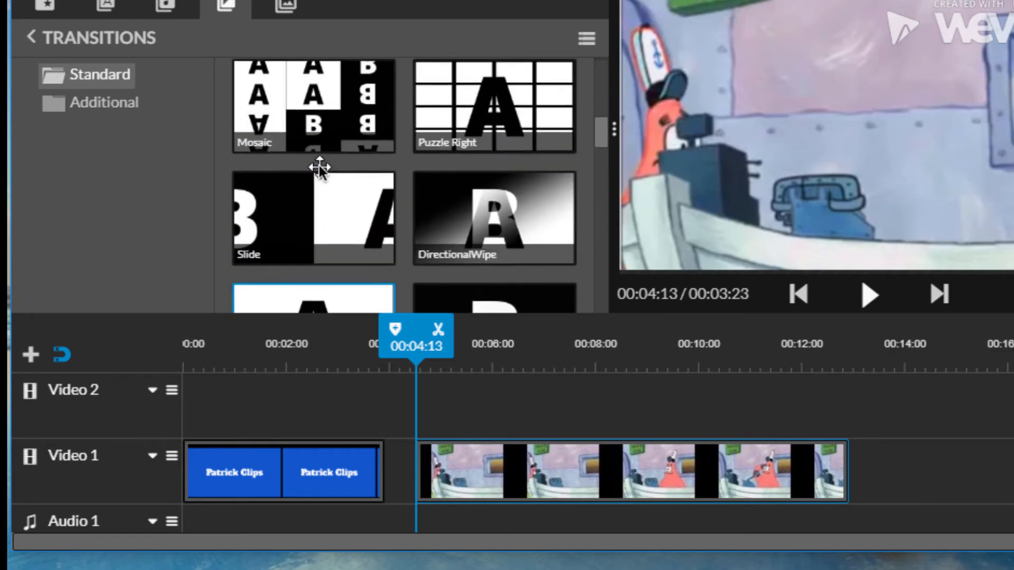
pyautogui.scroll(5, 318, 165)
pyautogui.scroll(-7, 492, 86)
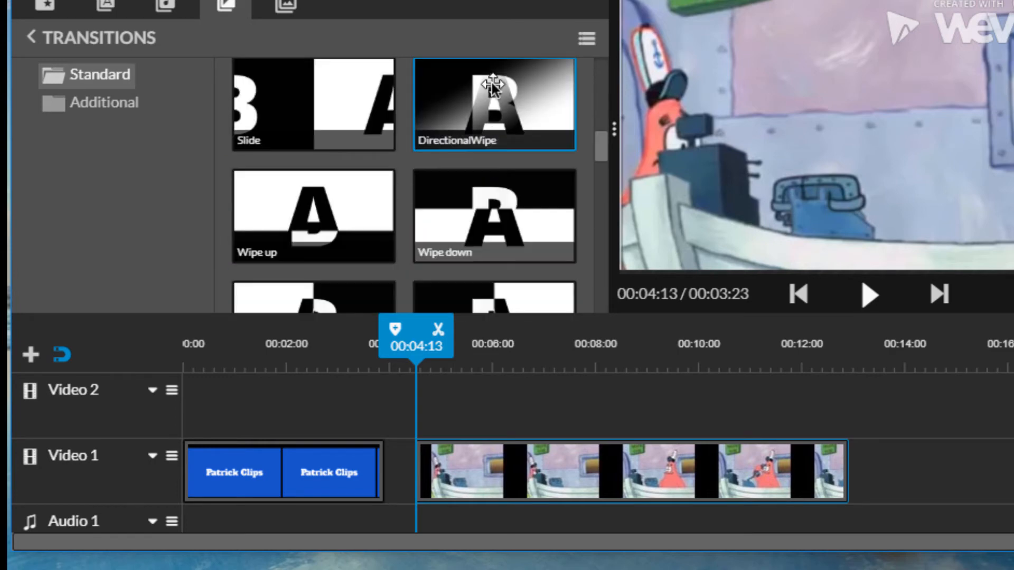
pyautogui.moveTo(492, 86); pyautogui.dragTo(397, 468)
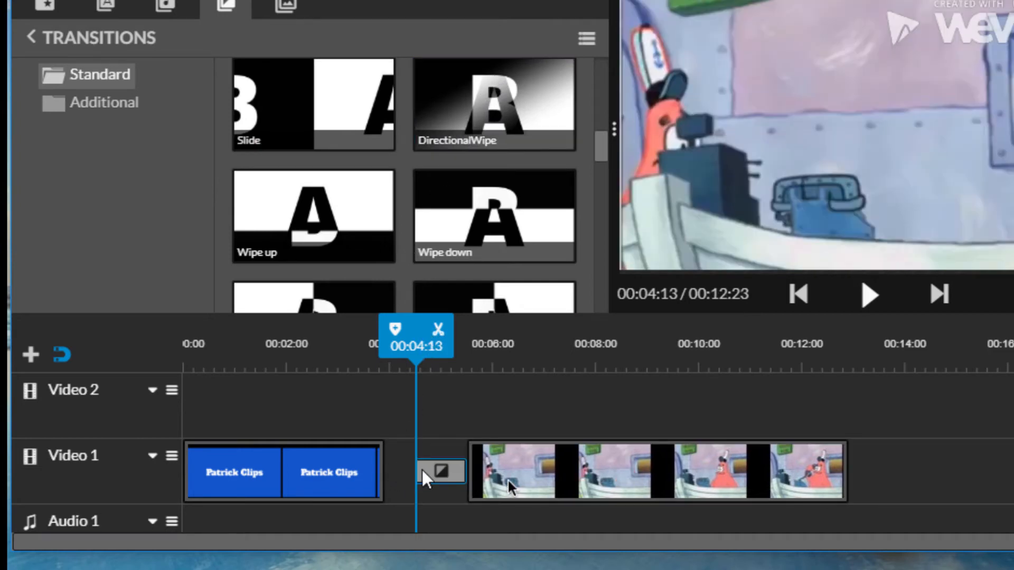
# Step: Move the patrick-phone clip flush against the title's end and insert a DirectionalWipe transition between the two
pyautogui.moveTo(532, 467); pyautogui.dragTo(443, 434)
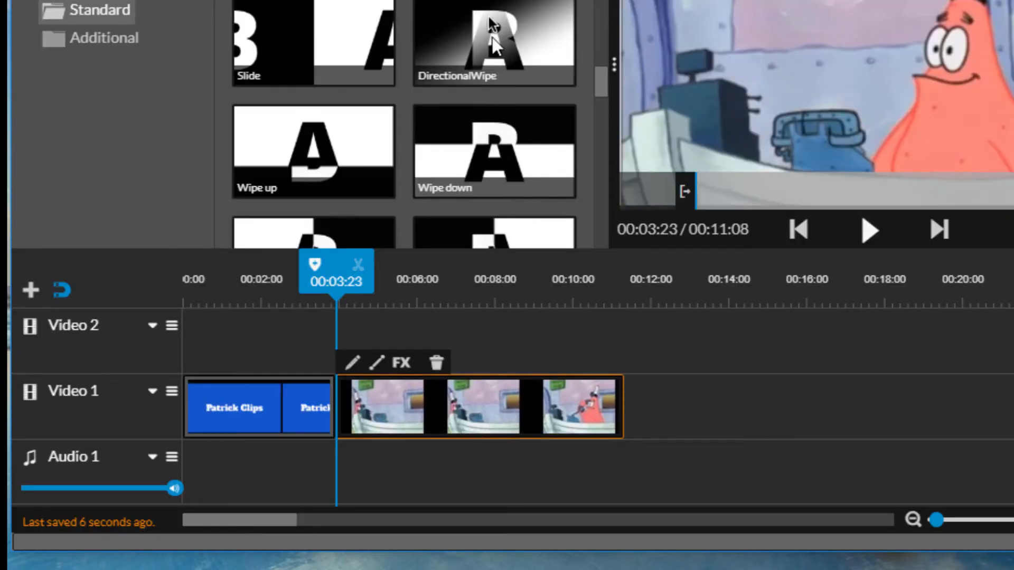
pyautogui.click(492, 45)
pyautogui.moveTo(464, 79); pyautogui.dragTo(340, 416)
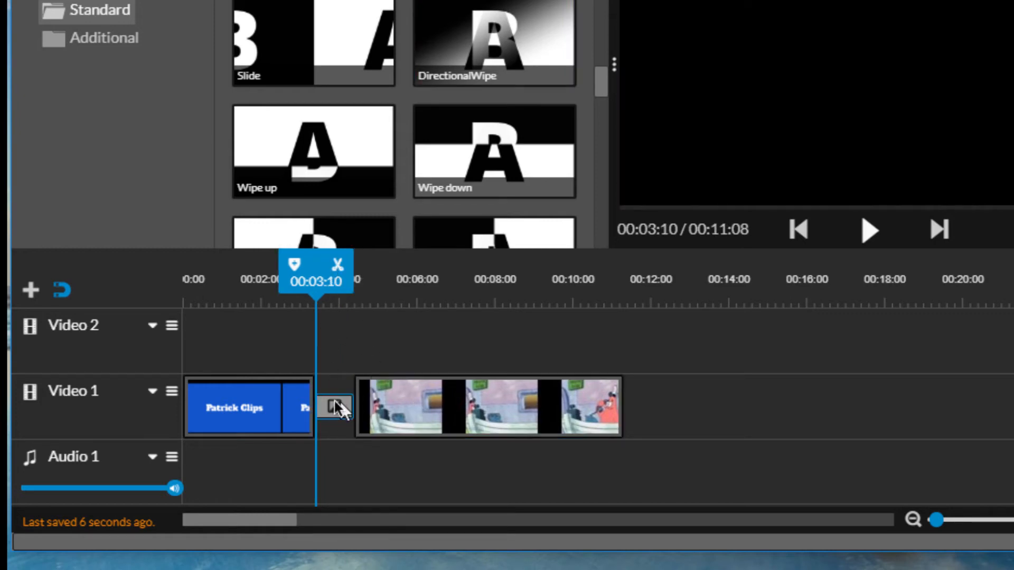
# Step: Shift the patrick-phone clip to start at 00:05:12 and extend the title's end to 00:04:12, keeping the transition between them
pyautogui.click(290, 398)
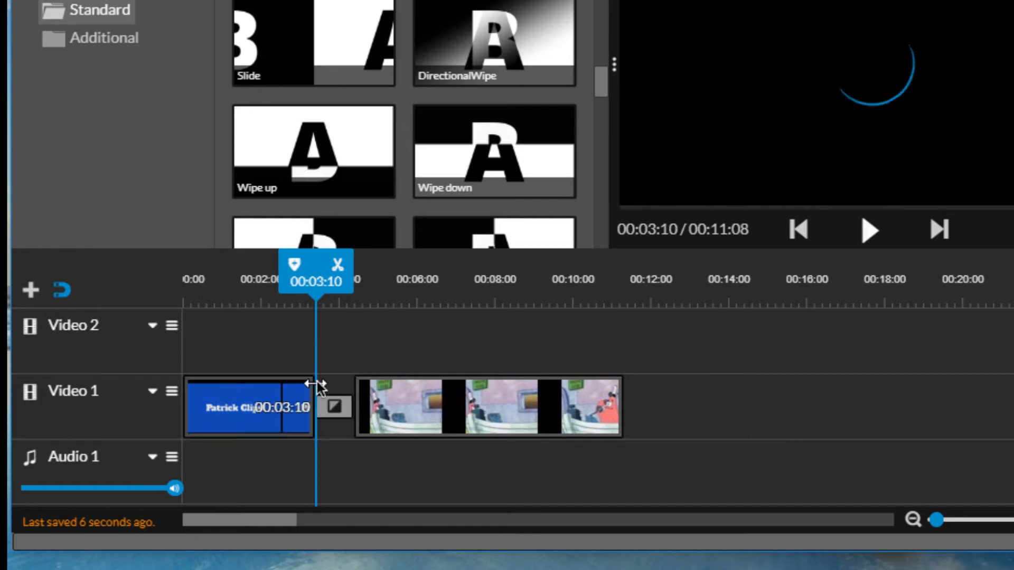
pyautogui.moveTo(441, 402); pyautogui.dragTo(480, 403)
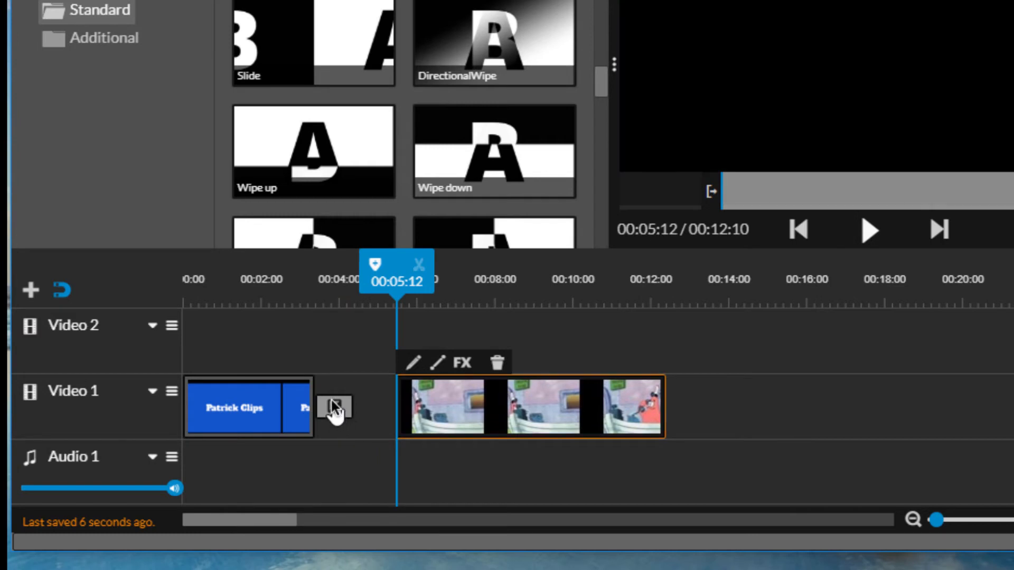
pyautogui.moveTo(307, 417); pyautogui.dragTo(346, 416)
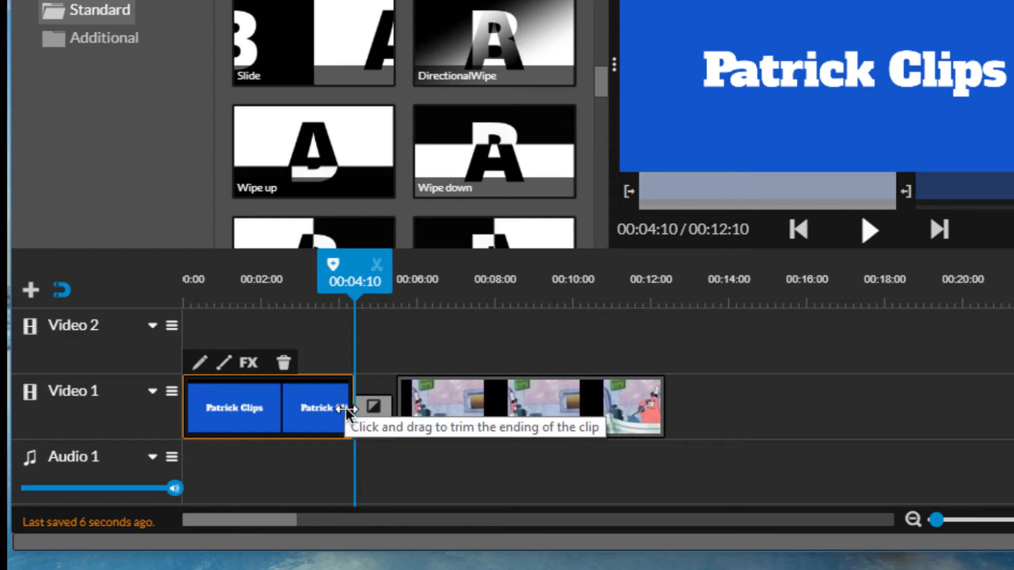
pyautogui.moveTo(346, 409); pyautogui.dragTo(382, 407)
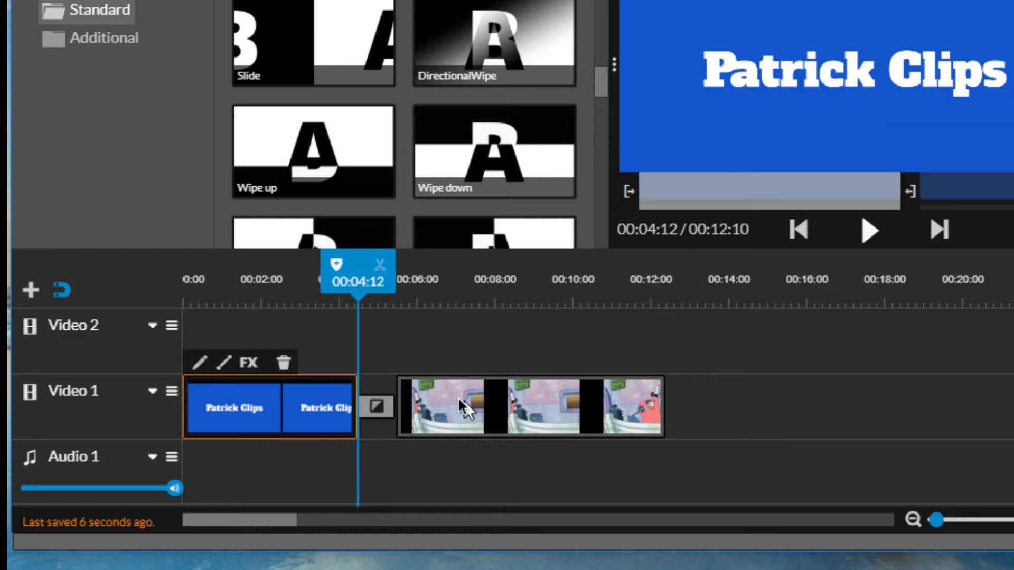
pyautogui.moveTo(455, 406); pyautogui.dragTo(449, 409)
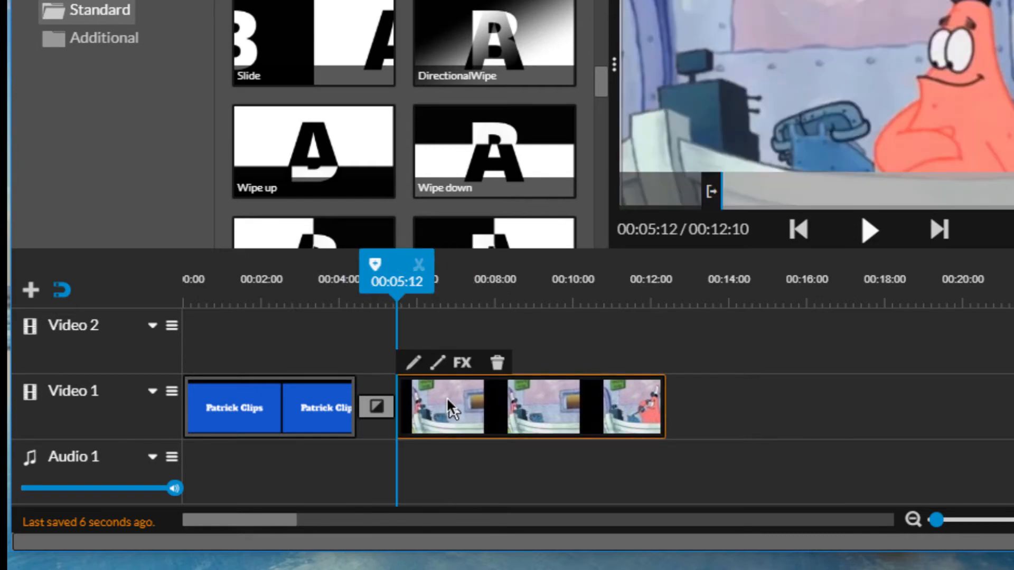
# Step: Play the sequence from about 00:00:23 to check the title, the wipe and the patrick-phone clip
pyautogui.moveTo(395, 266); pyautogui.dragTo(214, 262)
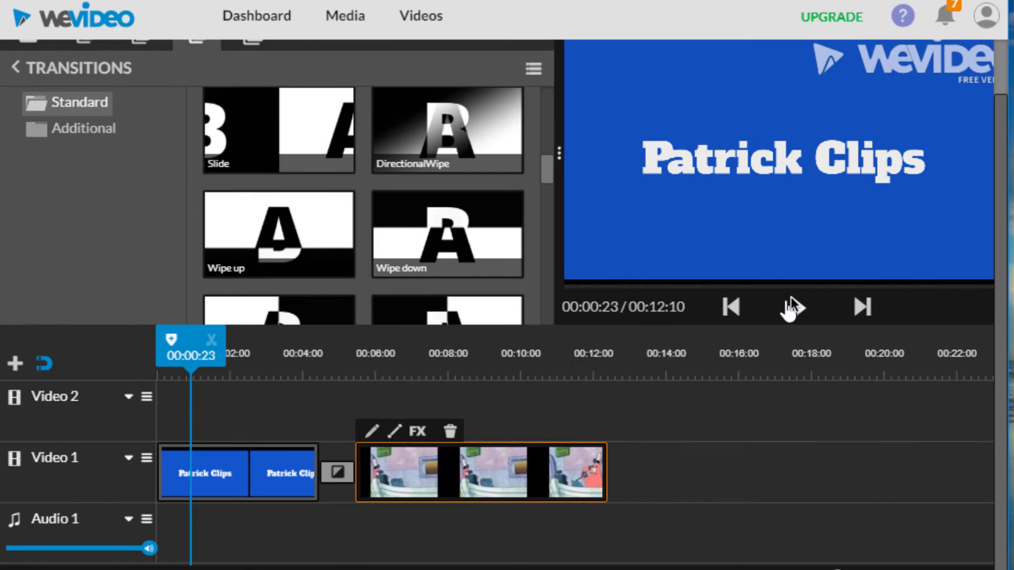
pyautogui.click(791, 299)
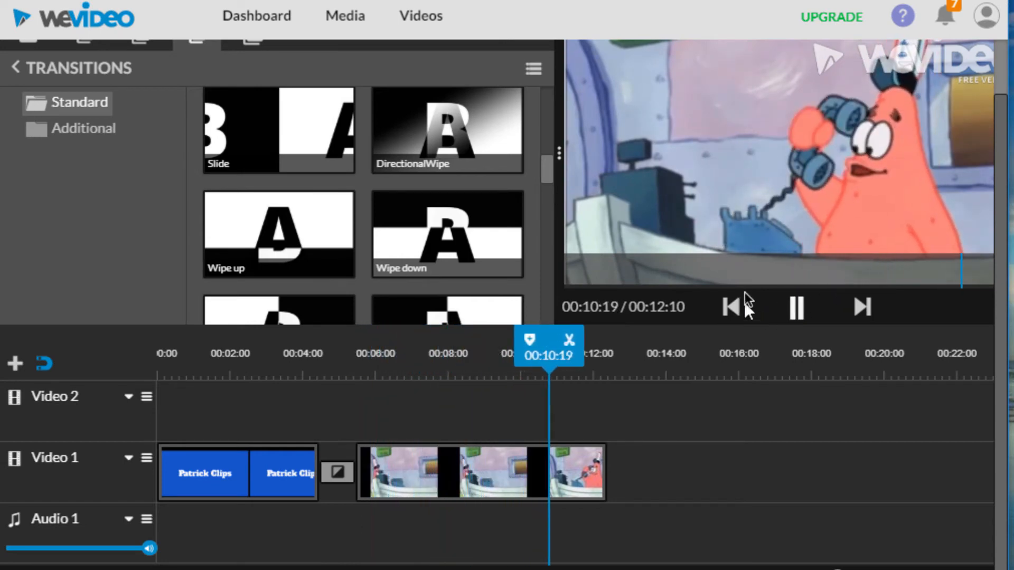
pyautogui.click(794, 307)
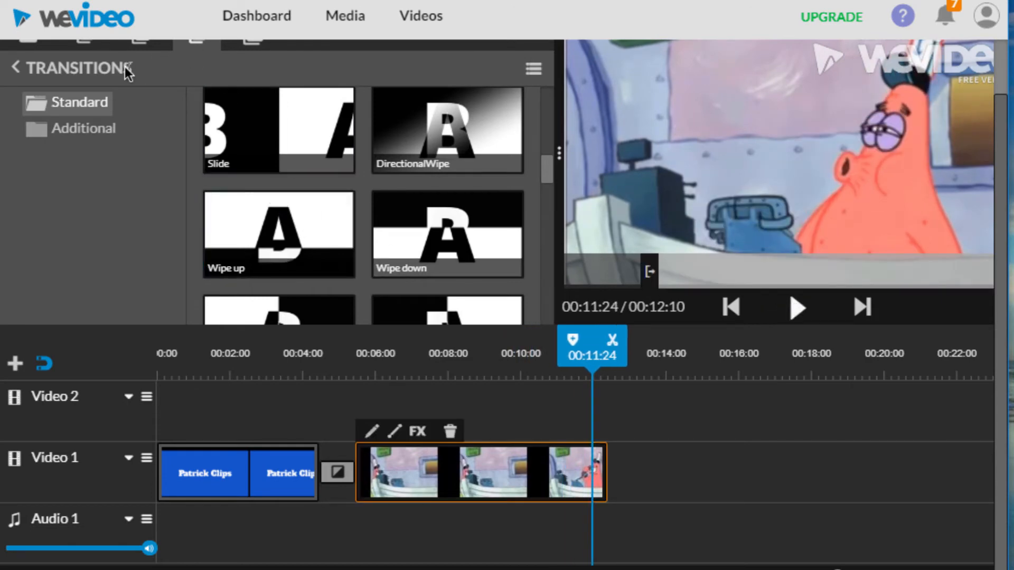
# Step: Add the patrick-technology clip to Video 1 directly after the patrick-phone clip
pyautogui.scroll(2, 127, 69)
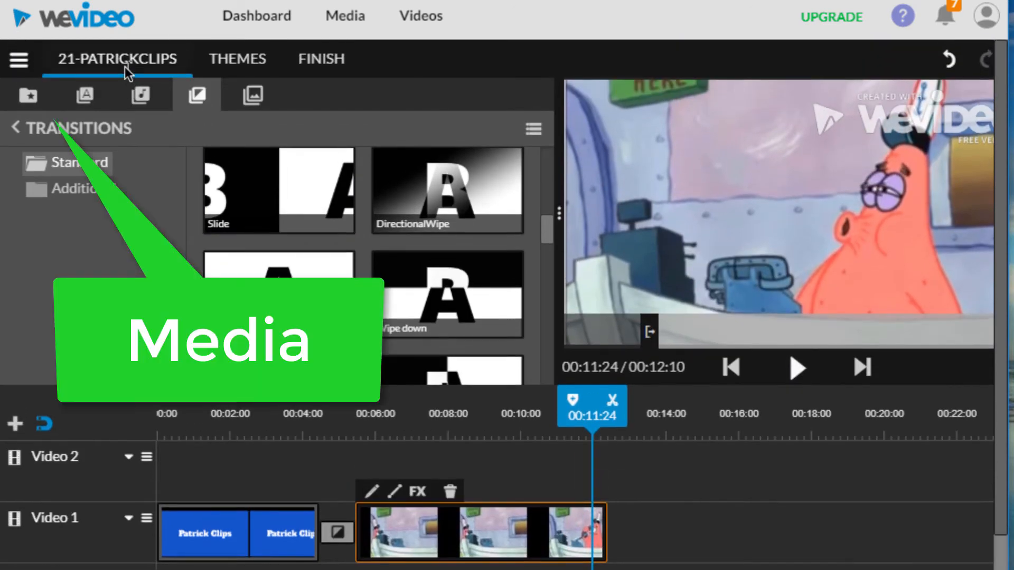
pyautogui.click(24, 96)
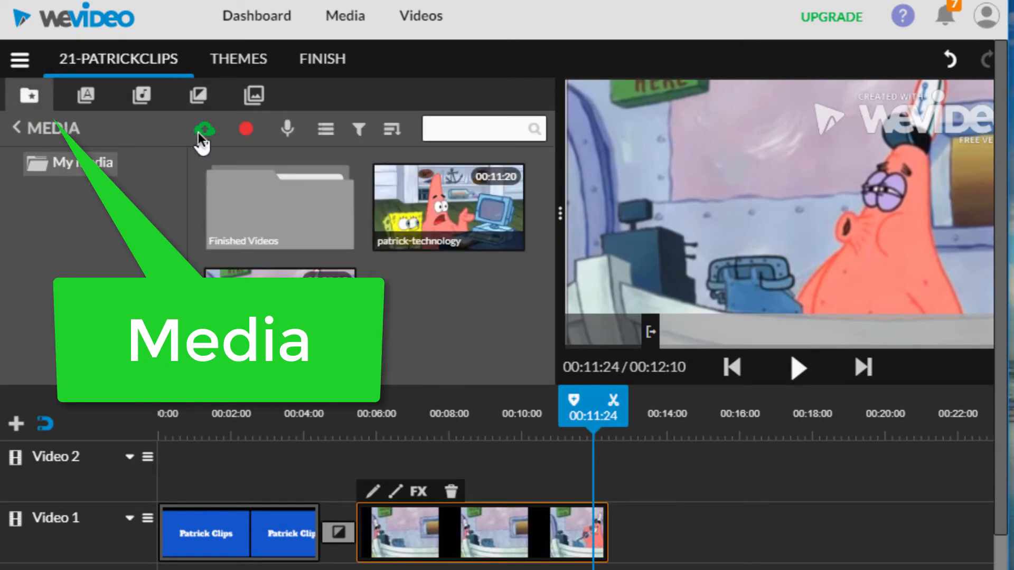
pyautogui.click(417, 201)
pyautogui.moveTo(647, 468); pyautogui.dragTo(638, 535)
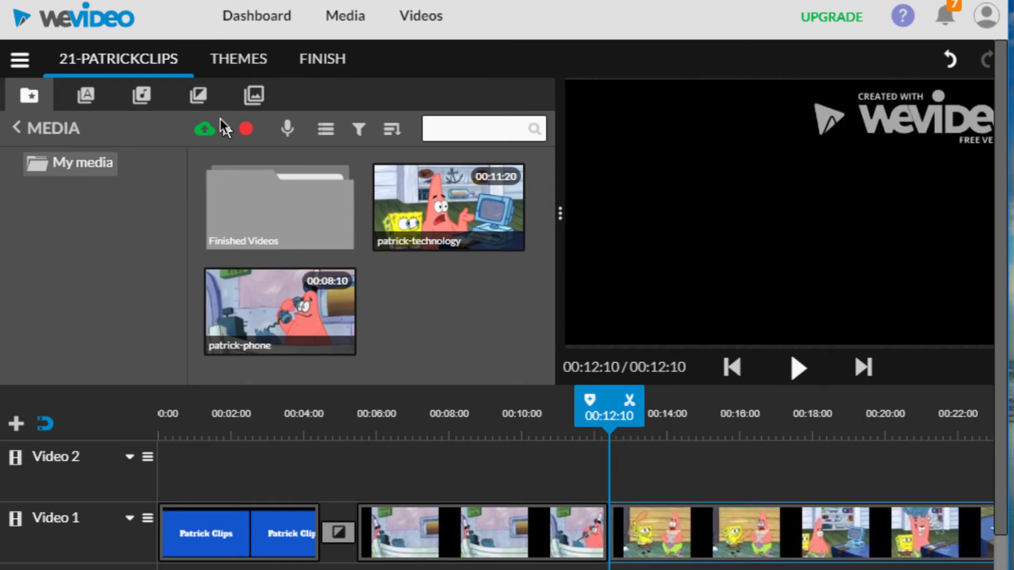
# Step: Insert a Burn transition between the patrick-phone and patrick-technology clips on Video 1
pyautogui.click(198, 96)
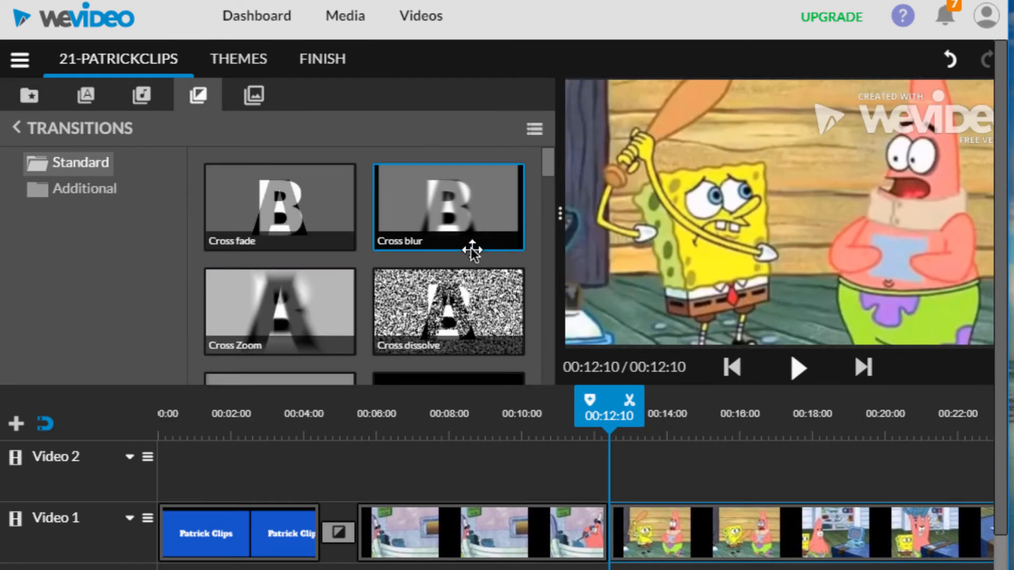
pyautogui.scroll(-6, 470, 248)
pyautogui.scroll(-10, 470, 248)
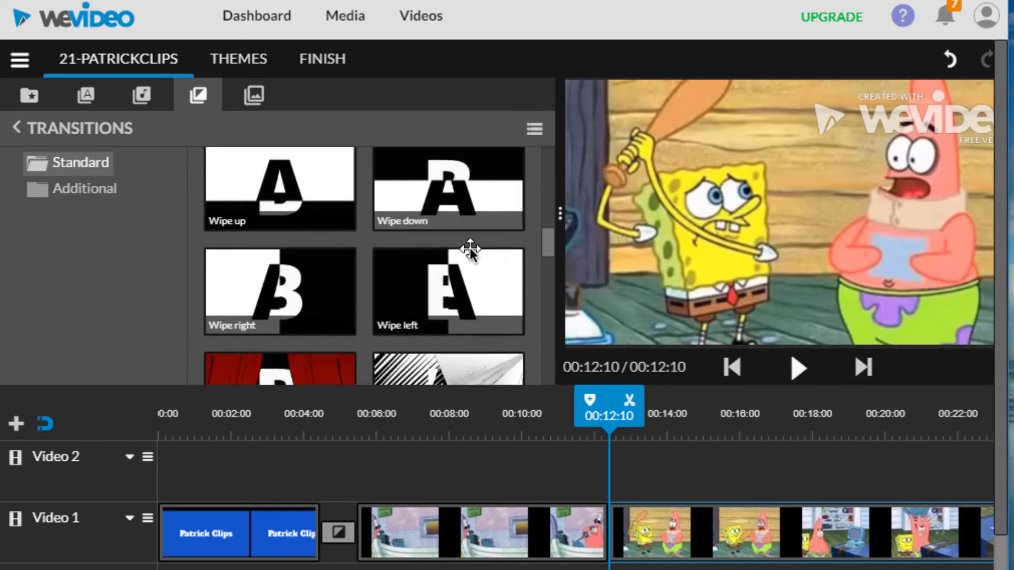
pyautogui.scroll(3, 469, 249)
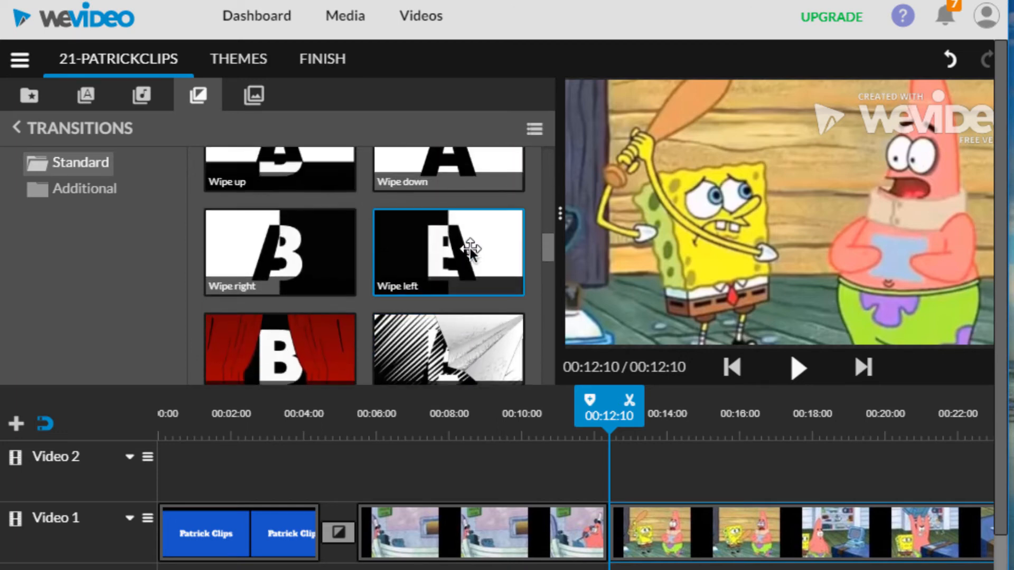
pyautogui.scroll(5, 274, 287)
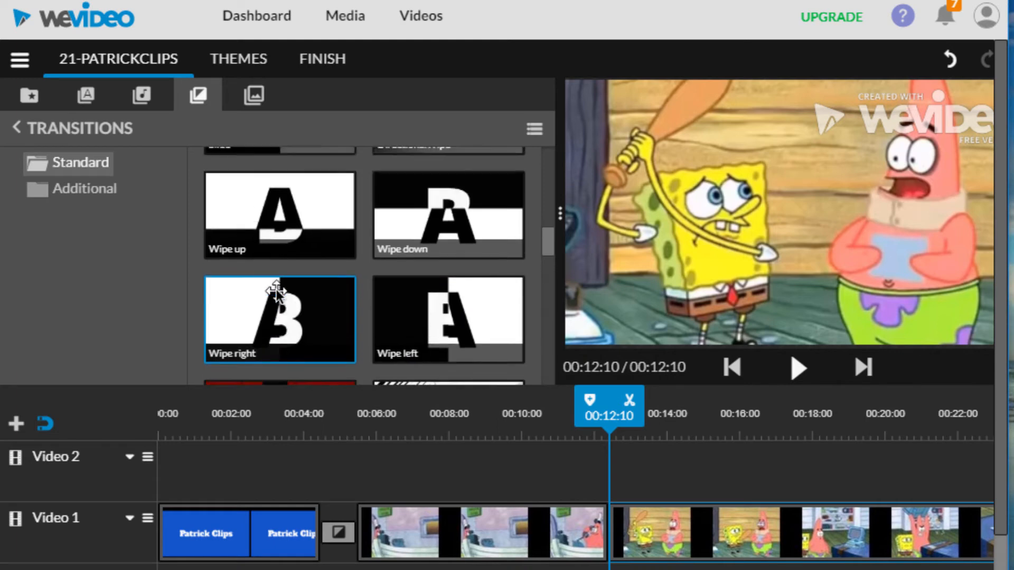
pyautogui.scroll(7, 277, 289)
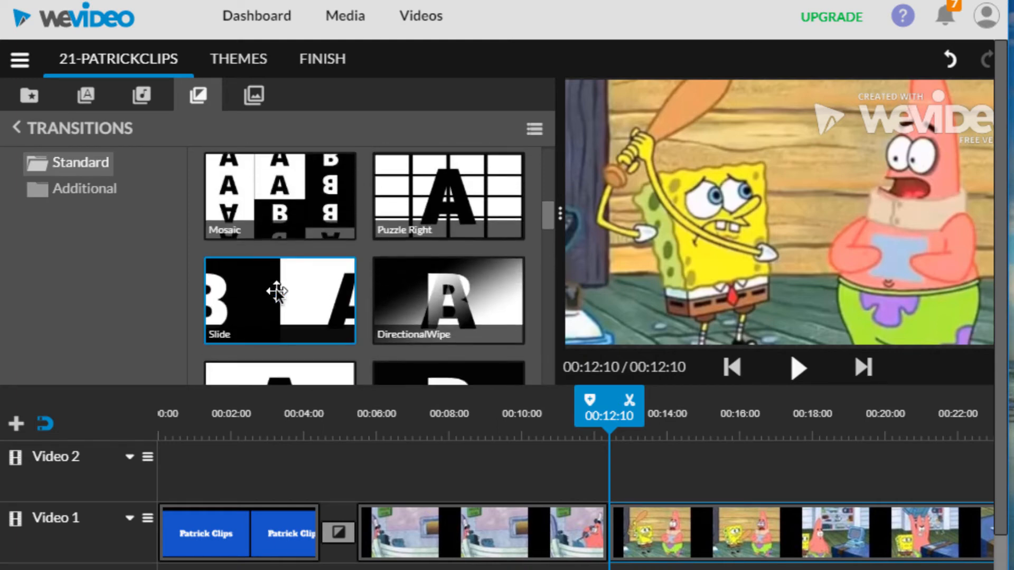
pyautogui.scroll(4, 276, 290)
pyautogui.click(417, 219)
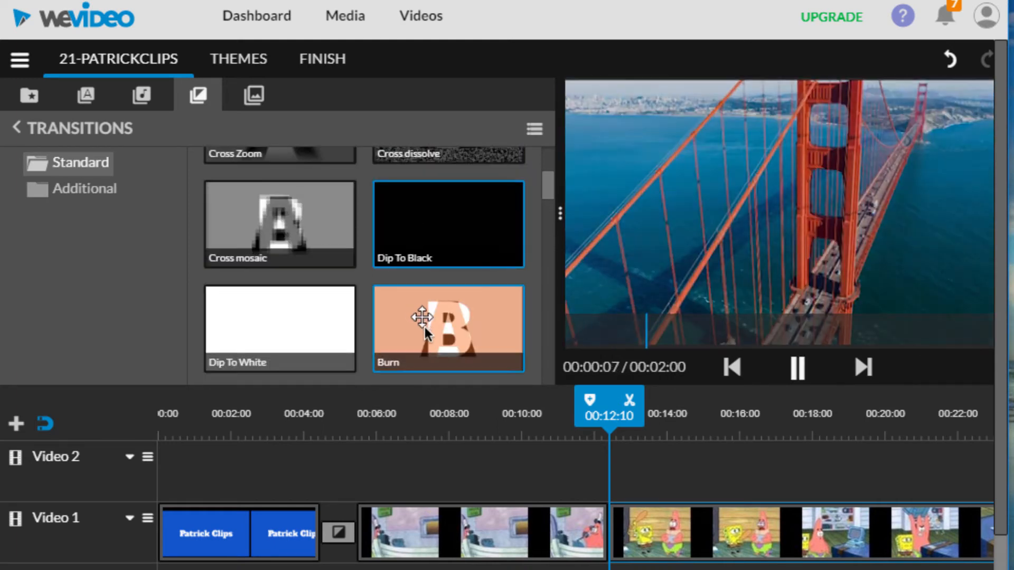
pyautogui.click(426, 328)
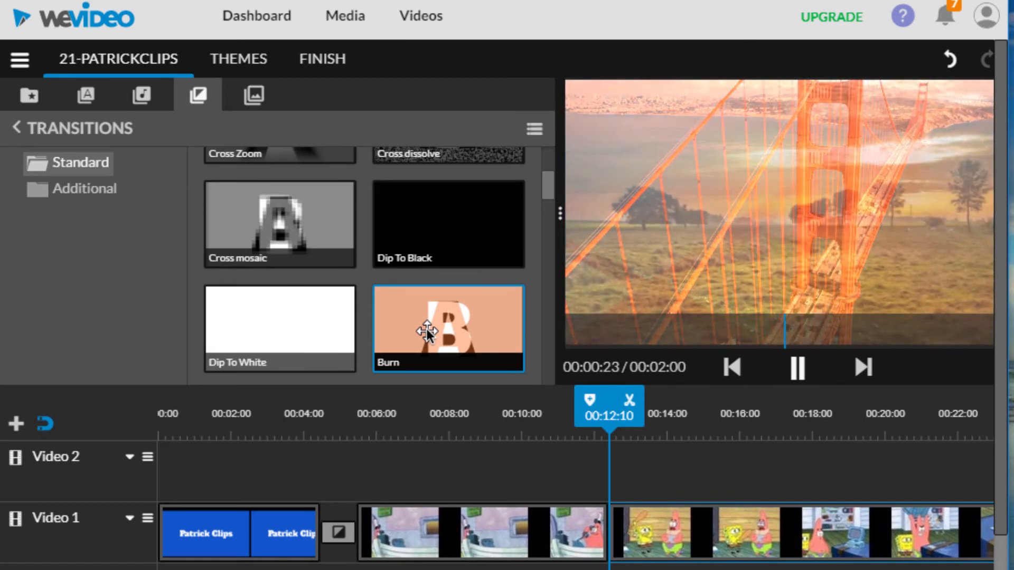
pyautogui.moveTo(442, 332)
pyautogui.mouseDown()
pyautogui.moveTo(651, 543)
pyautogui.moveTo(647, 557)
pyautogui.mouseUp()
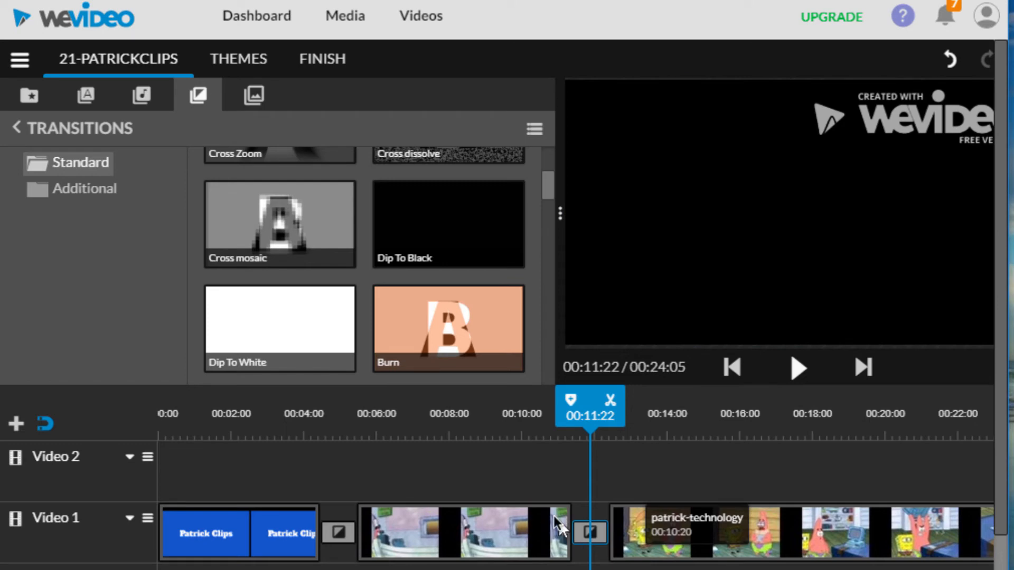
# Step: Try to extend the patrick-phone clip's end, moving patrick-technology out of the way and back against the Burn transition
pyautogui.click(550, 516)
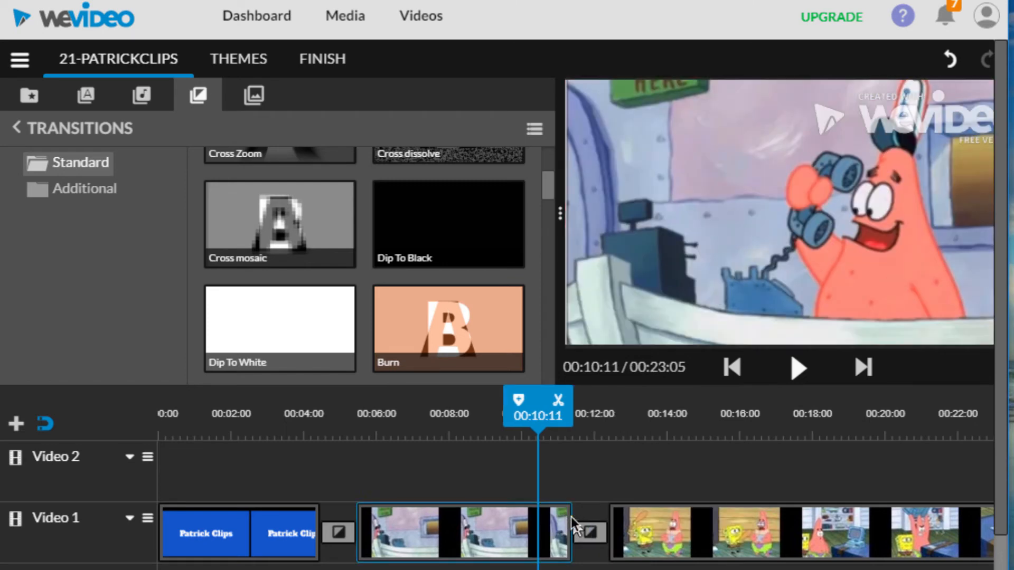
pyautogui.click(552, 519)
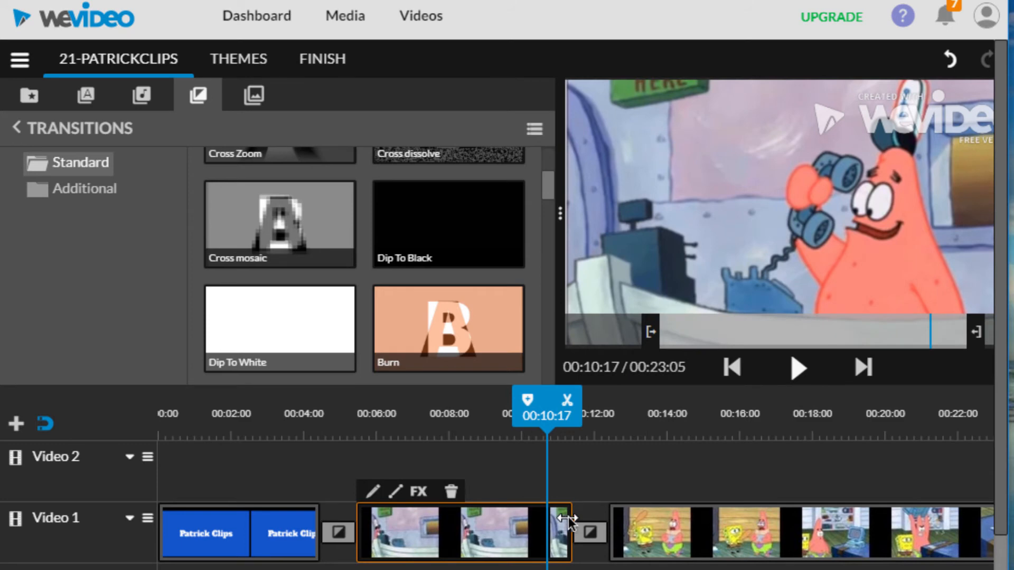
pyautogui.click(572, 517)
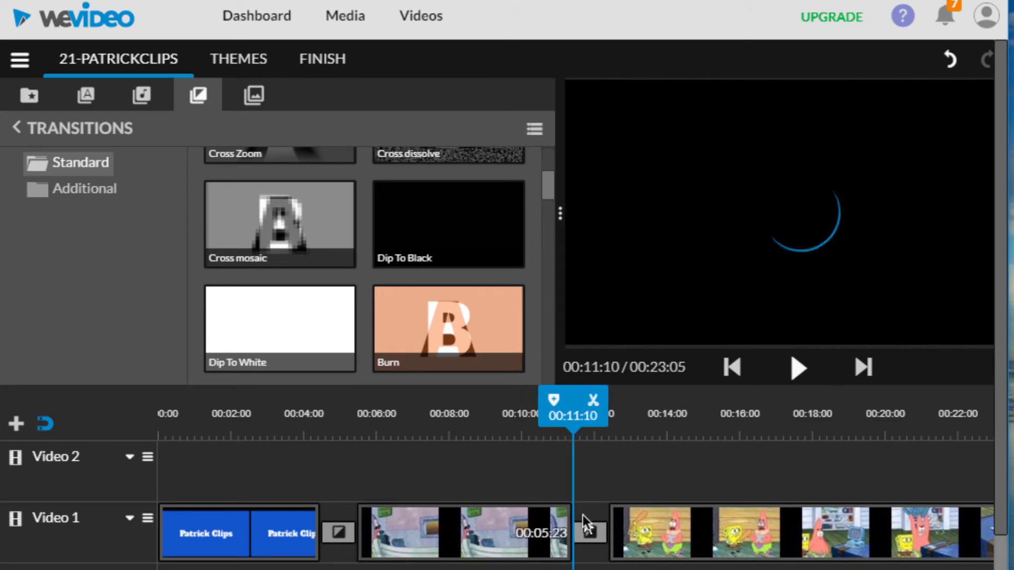
pyautogui.click(663, 522)
pyautogui.moveTo(681, 529); pyautogui.dragTo(759, 530)
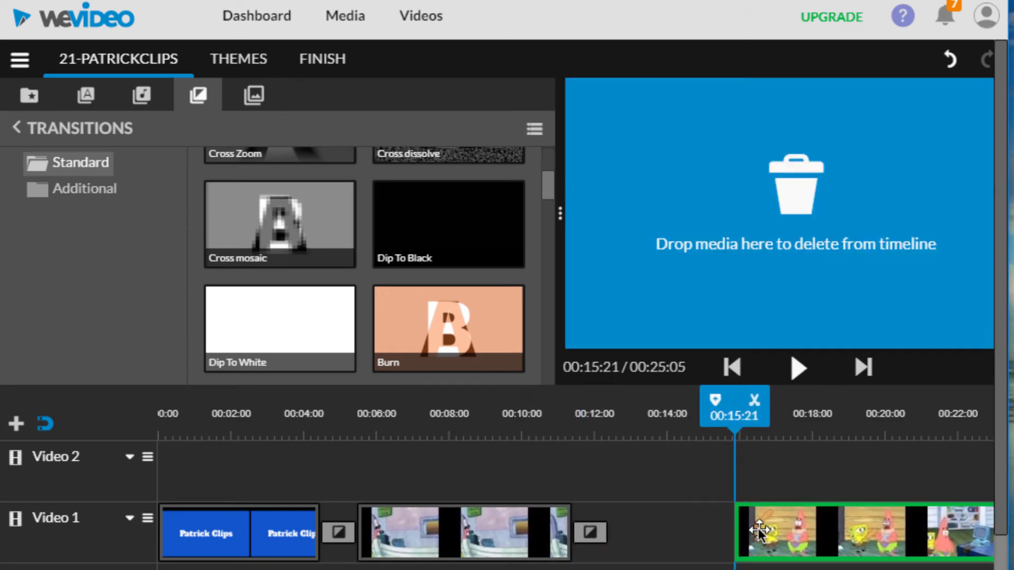
pyautogui.click(527, 517)
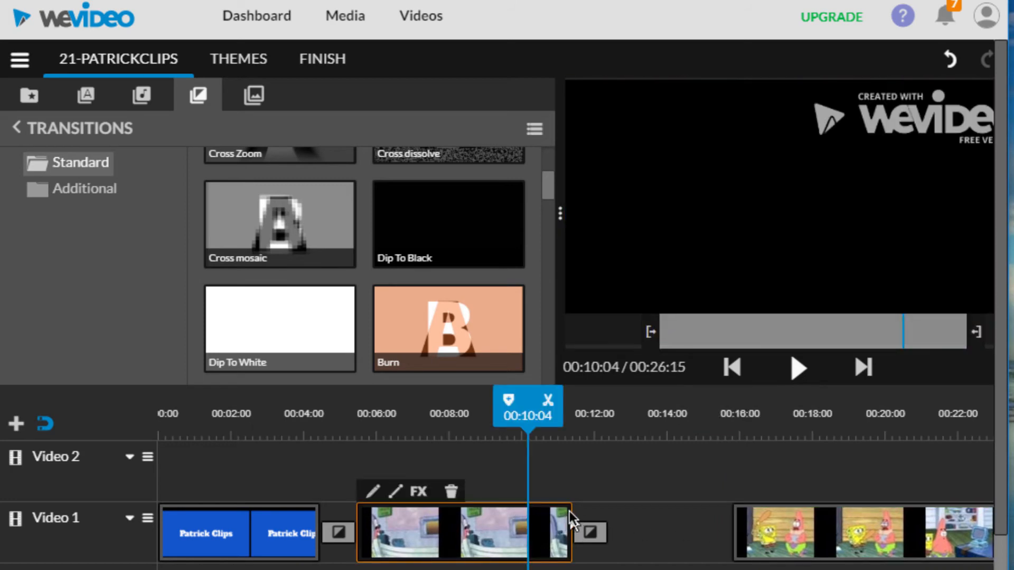
pyautogui.moveTo(566, 511); pyautogui.dragTo(603, 505)
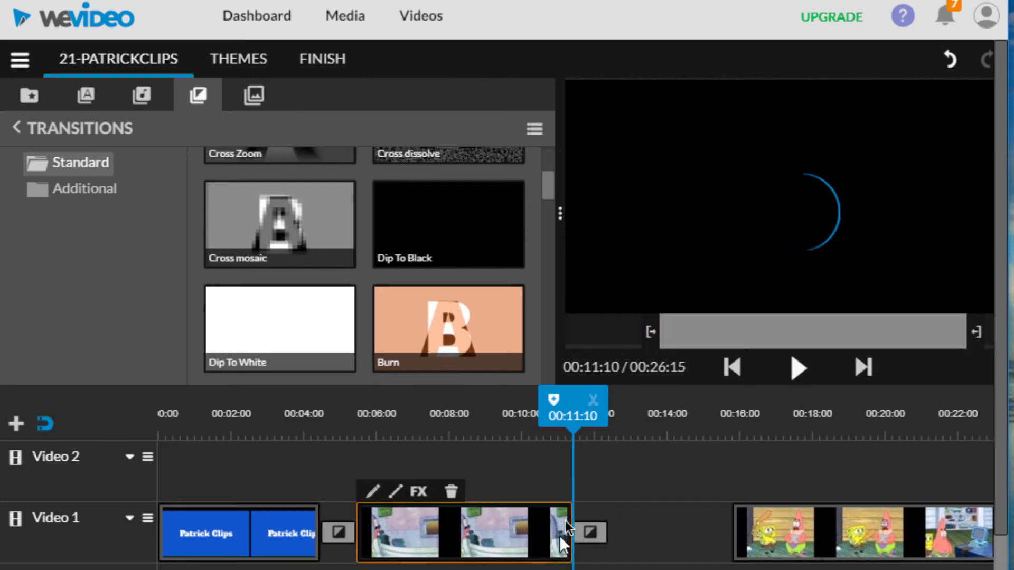
pyautogui.moveTo(565, 516); pyautogui.dragTo(636, 514)
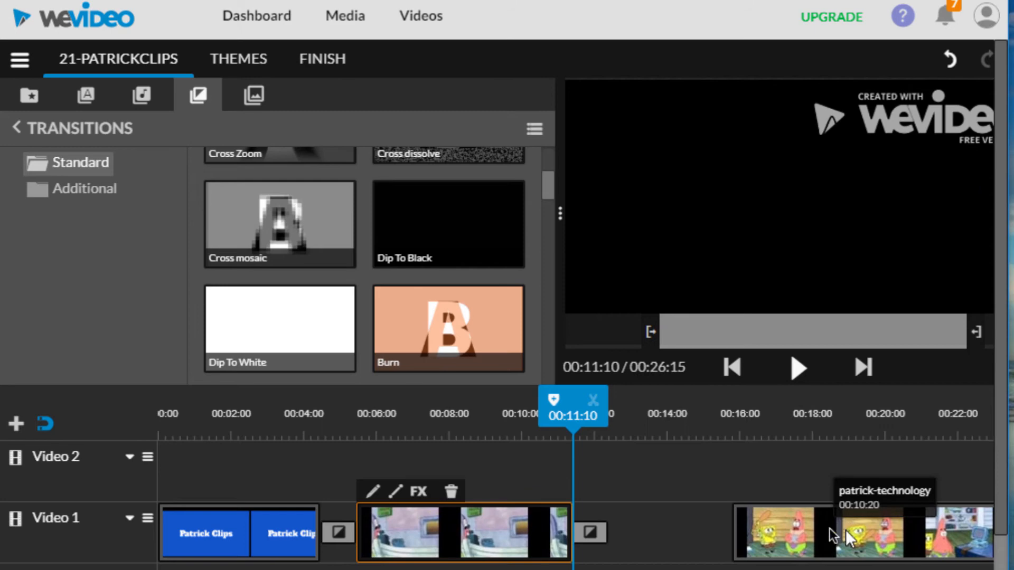
pyautogui.moveTo(844, 530); pyautogui.dragTo(720, 528)
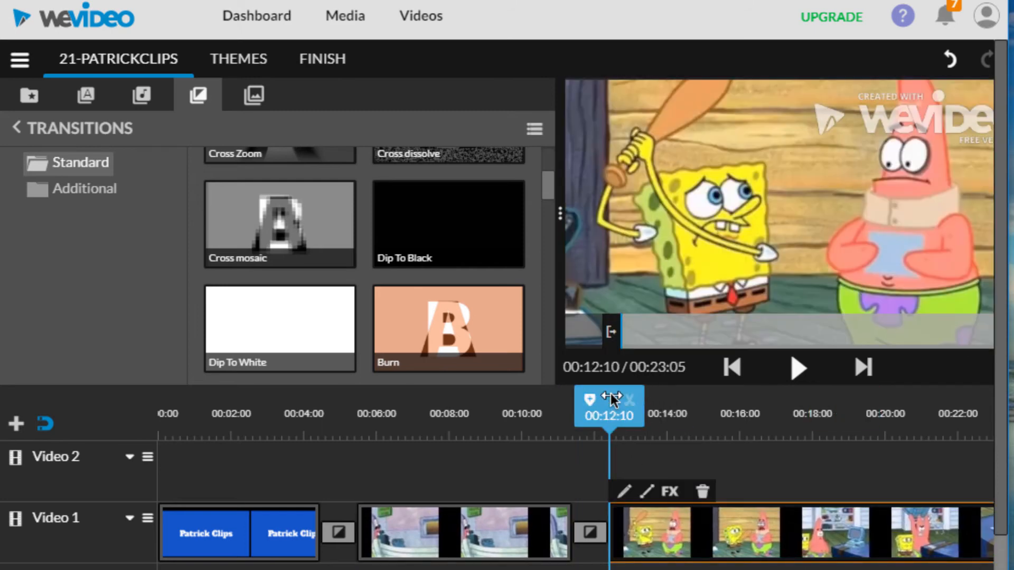
# Step: Play the sequence from about 00:09:19 to the end to check the Burn transition and the patrick-technology clip
pyautogui.moveTo(611, 400); pyautogui.dragTo(513, 402)
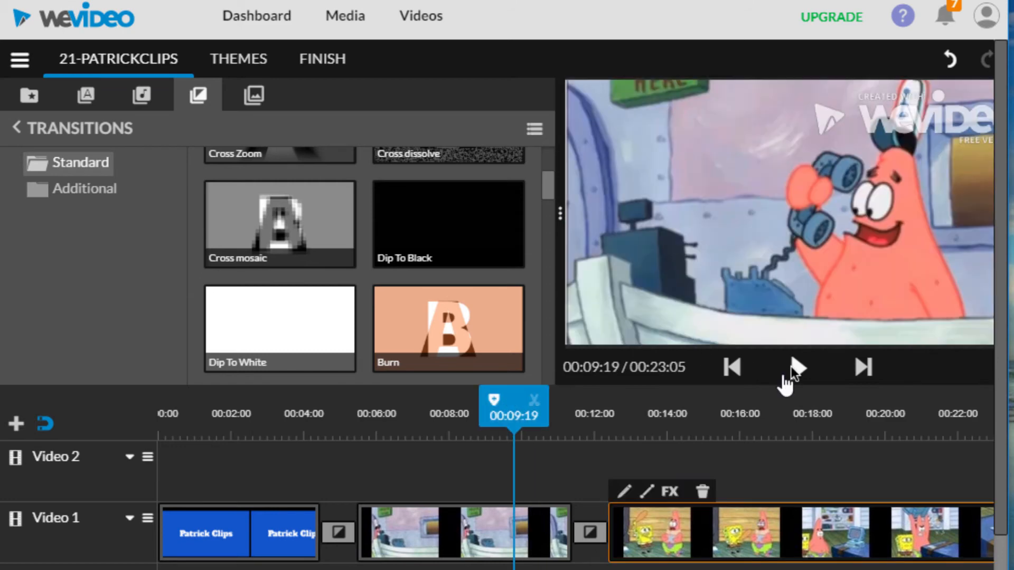
pyautogui.click(792, 368)
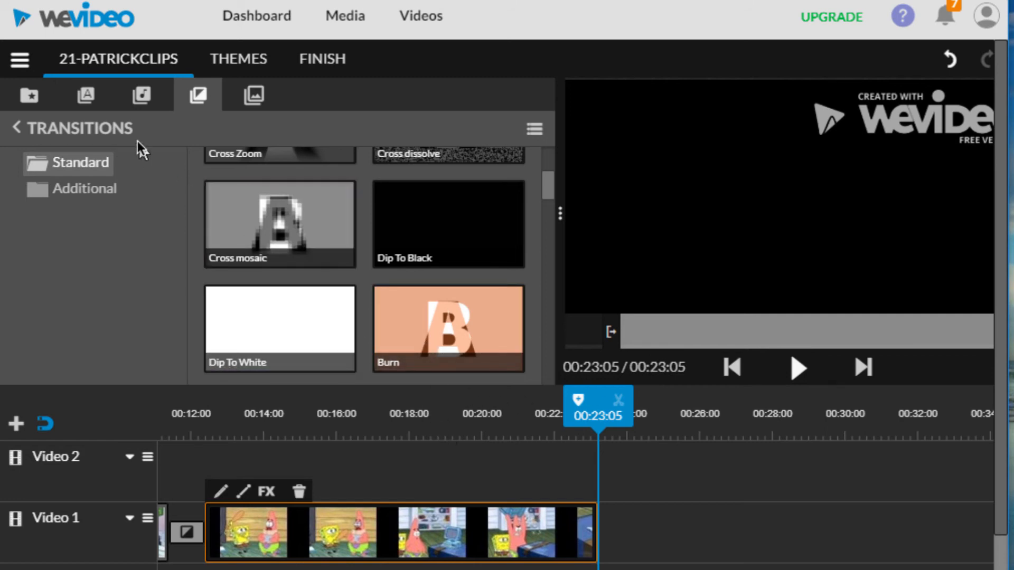
# Step: Add the Basic - End credits text to Video 1 directly after the patrick-technology clip
pyautogui.click(86, 95)
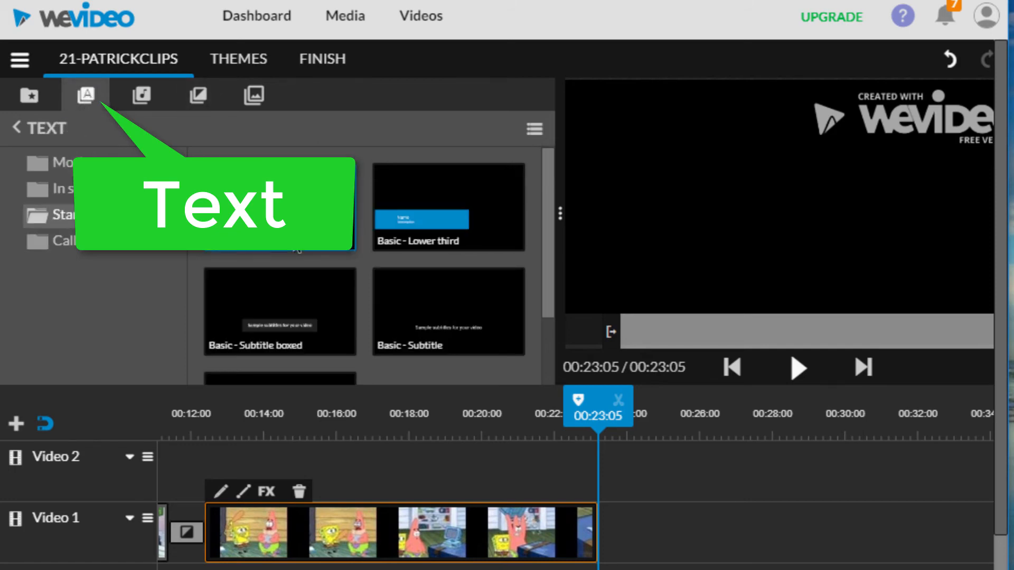
pyautogui.scroll(-2, 294, 242)
pyautogui.click(278, 312)
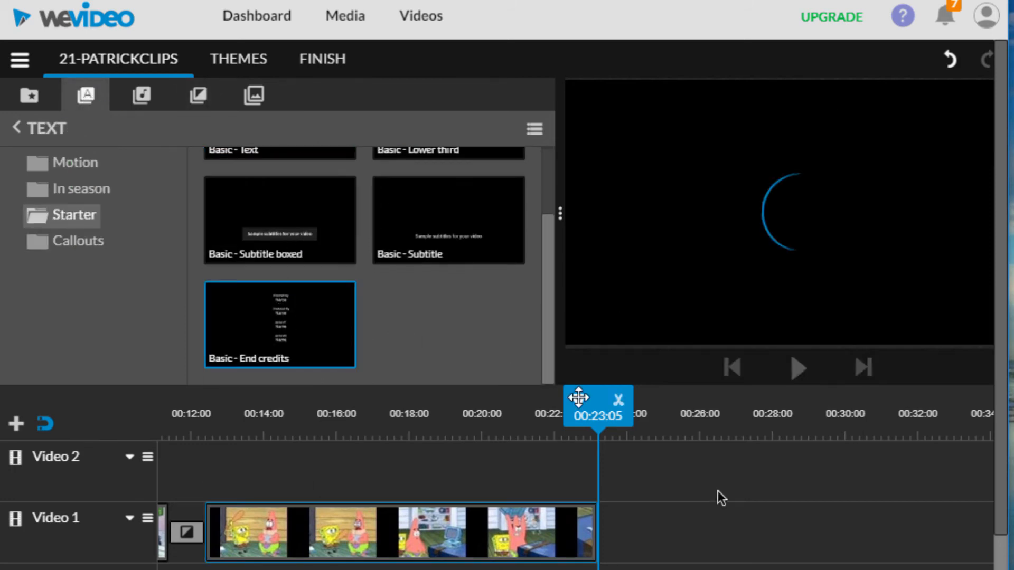
pyautogui.moveTo(718, 496); pyautogui.dragTo(611, 544)
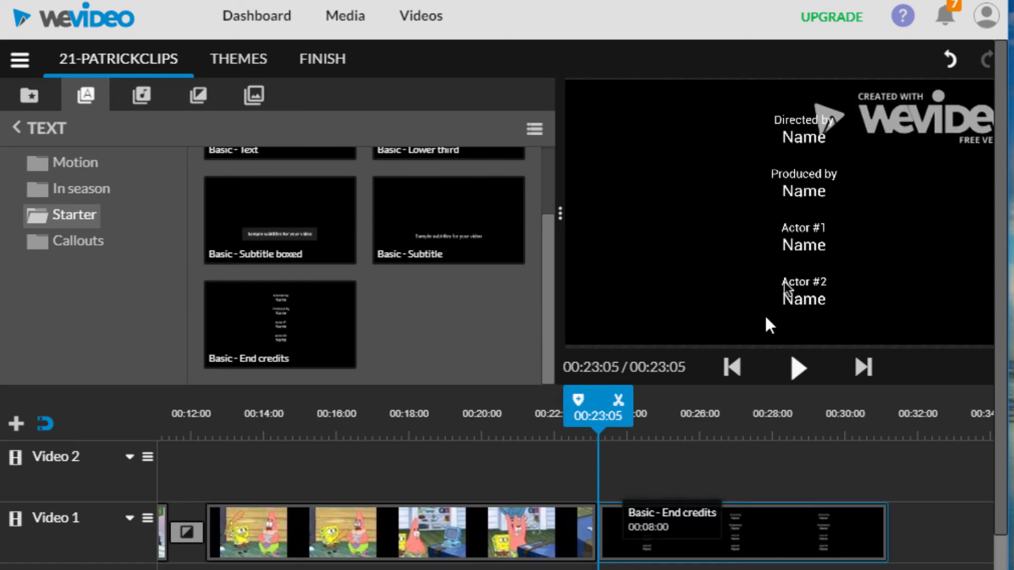
# Step: Open the end credits for editing and replace the Directed by and Produced by placeholders with the creator's full name
pyautogui.click(715, 531)
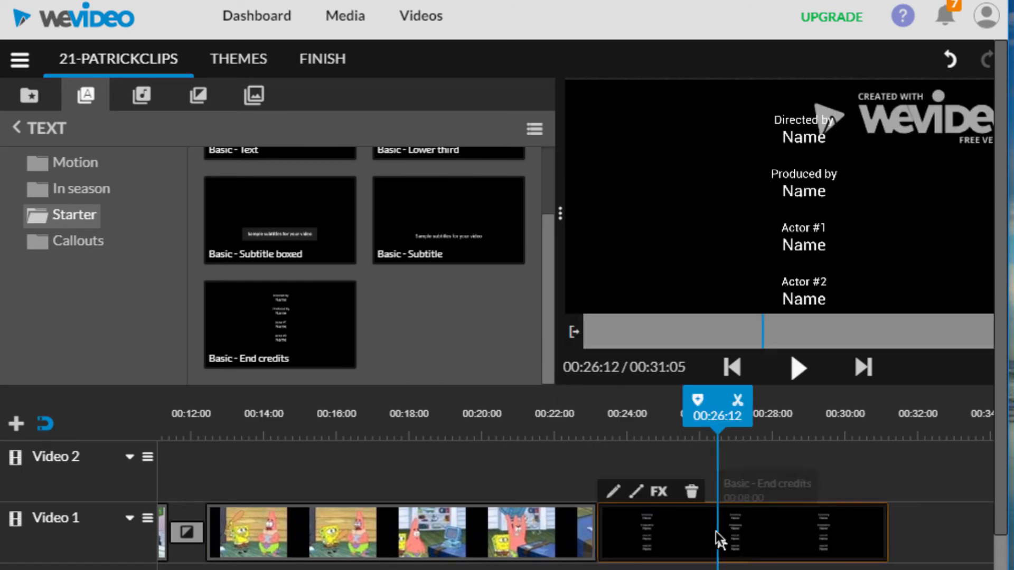
pyautogui.doubleClick(715, 531)
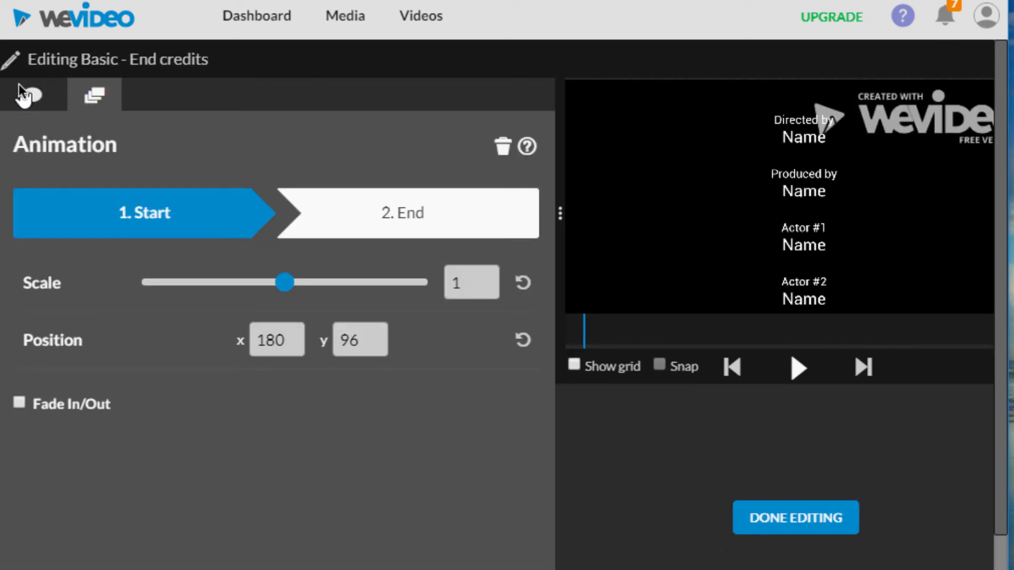
pyautogui.click(52, 99)
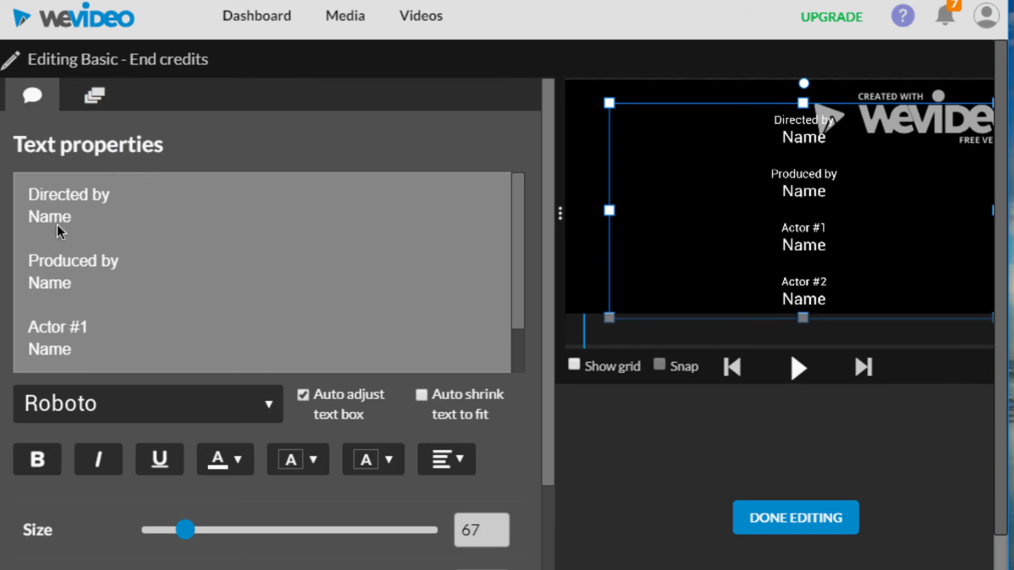
pyautogui.moveTo(74, 214); pyautogui.dragTo(14, 209)
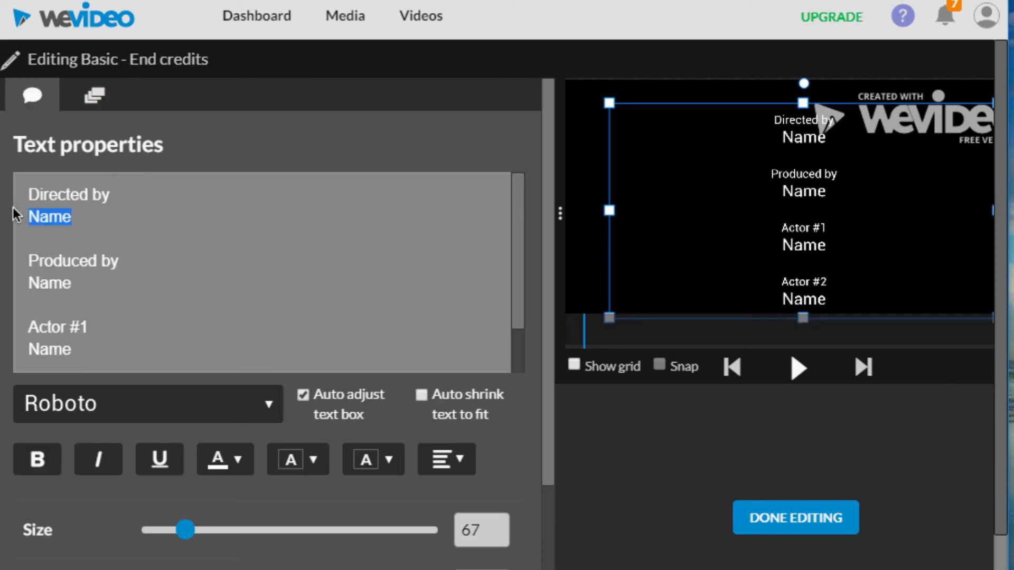
pyautogui.write('Richard Homa')
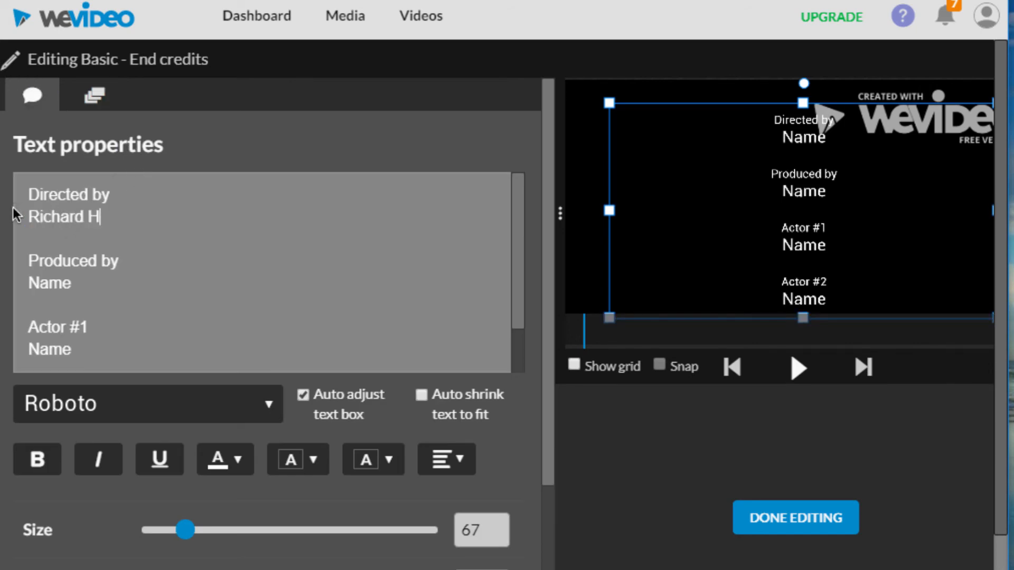
pyautogui.doubleClick(73, 285)
pyautogui.write('Richard Homa')
# Step: Enter SpongeBob Squarepants as Actor #1 and Patrick Star as Actor #2 in the end credits
pyautogui.doubleClick(46, 350)
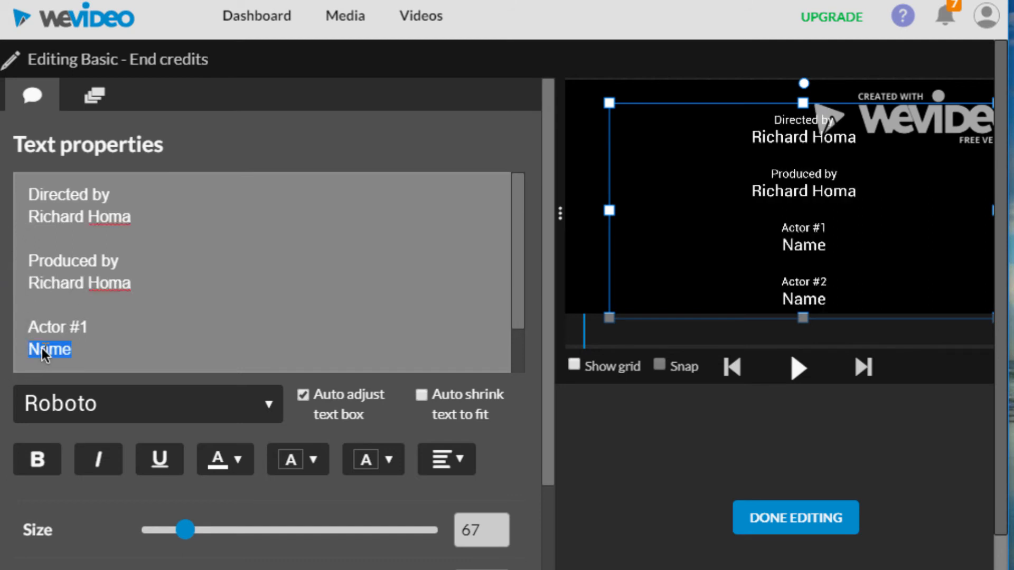
pyautogui.write('Sponge')
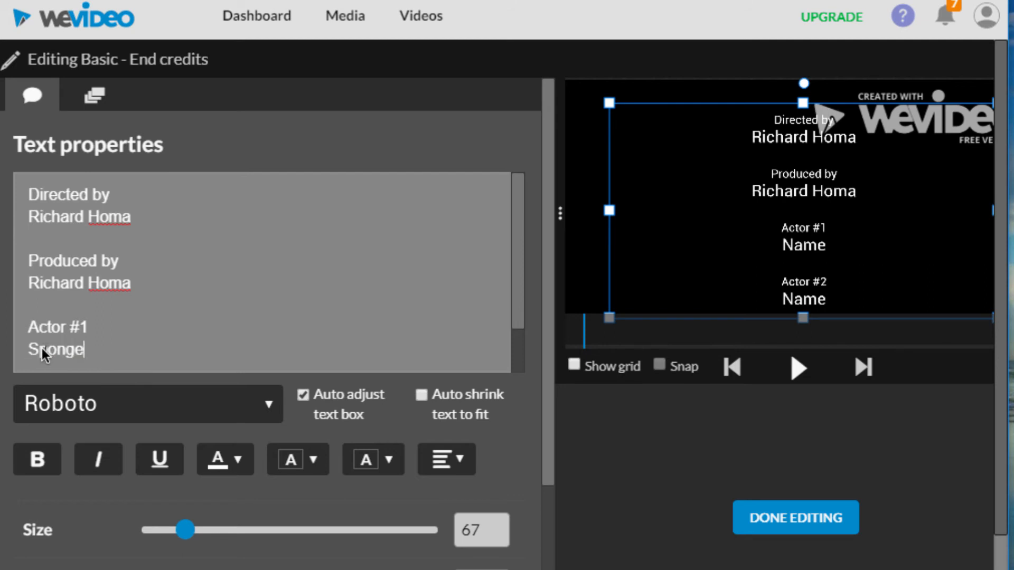
pyautogui.write('Bob Squarepants')
pyautogui.scroll(-1, 102, 295)
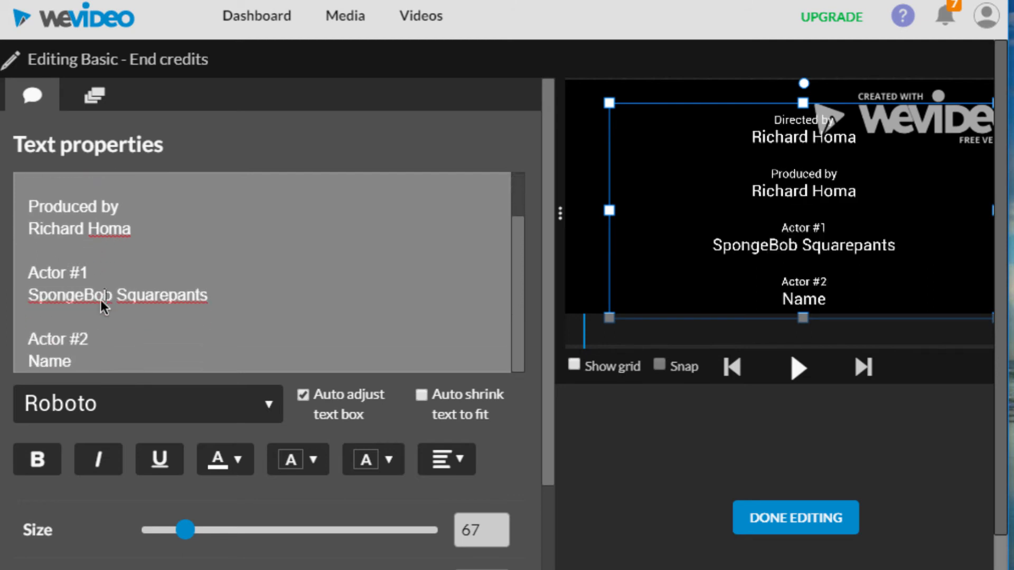
pyautogui.doubleClick(52, 362)
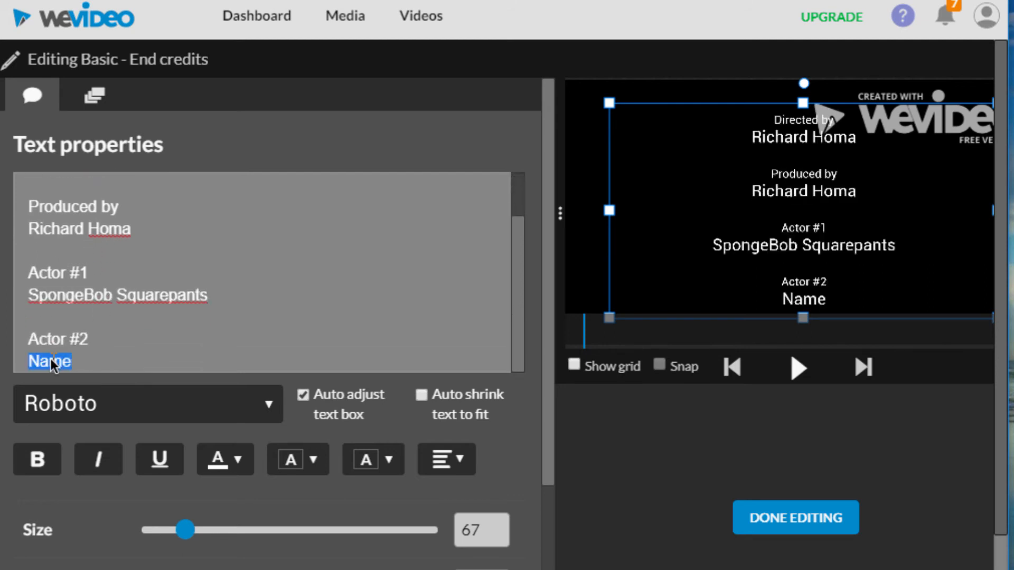
pyautogui.write('Patrick Star')
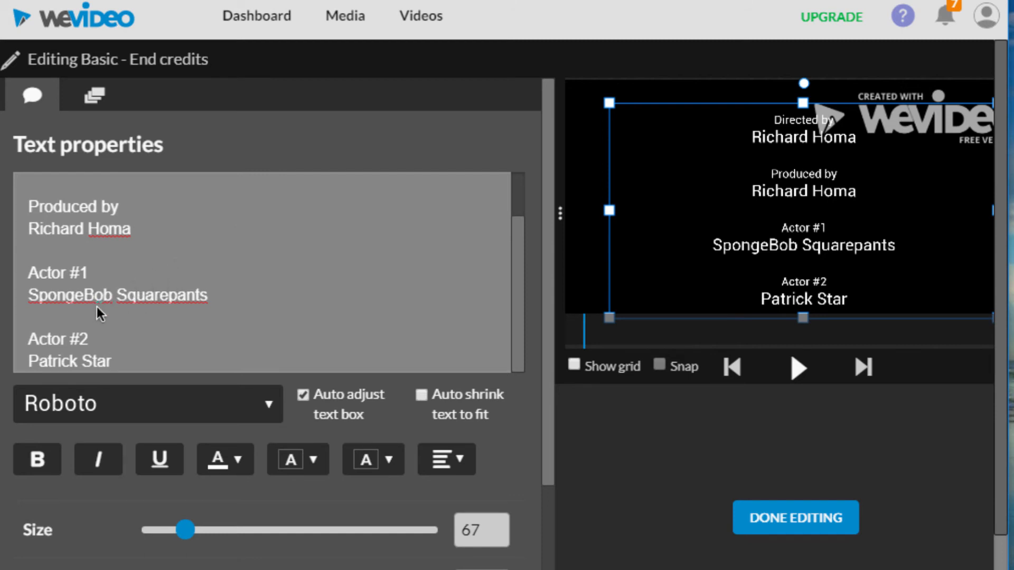
# Step: Set the colour of all the end credits text to light blue, rgb(164, 194, 244)
pyautogui.hotkey('ctrl', 'a')
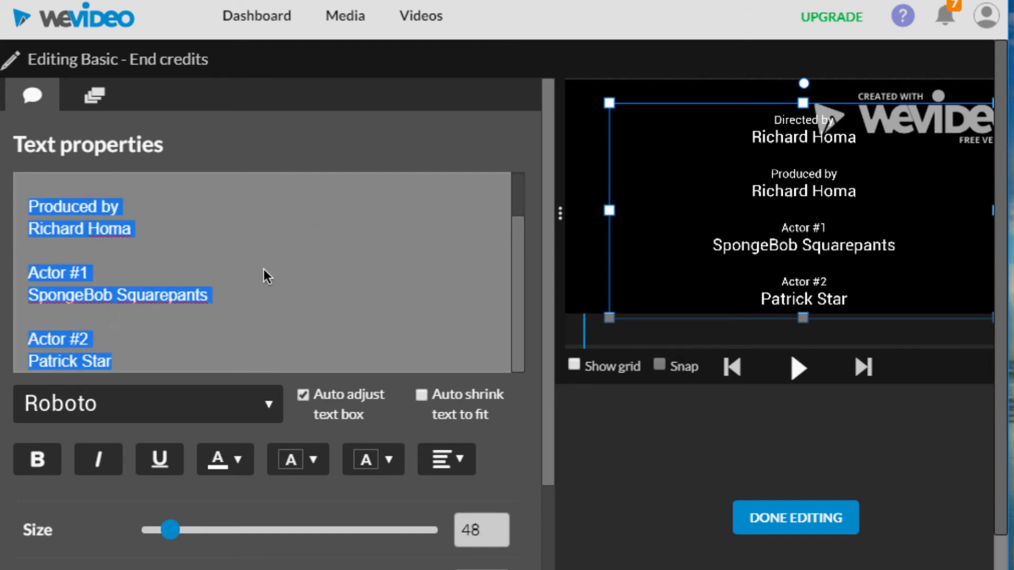
pyautogui.click(236, 463)
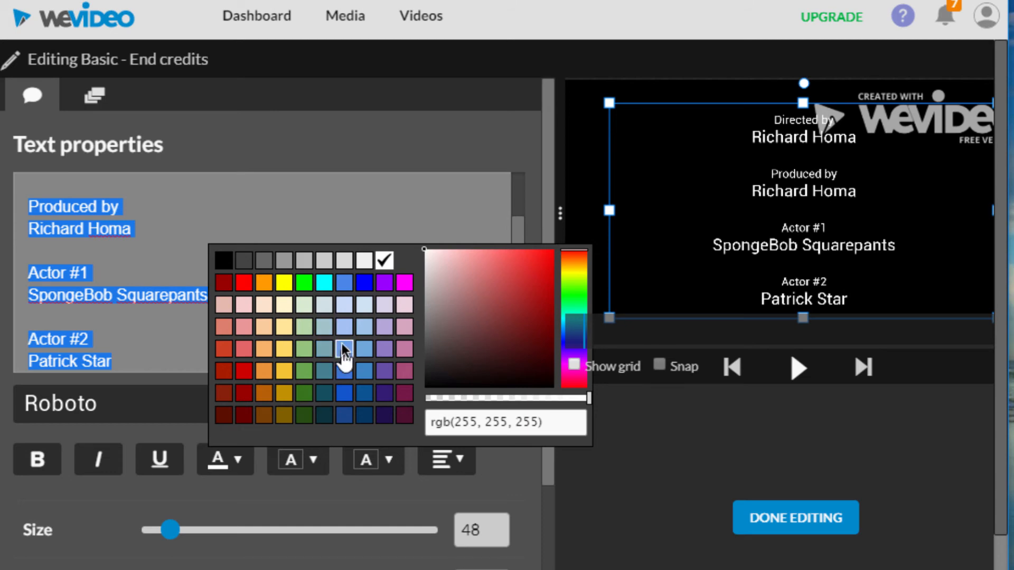
pyautogui.click(343, 327)
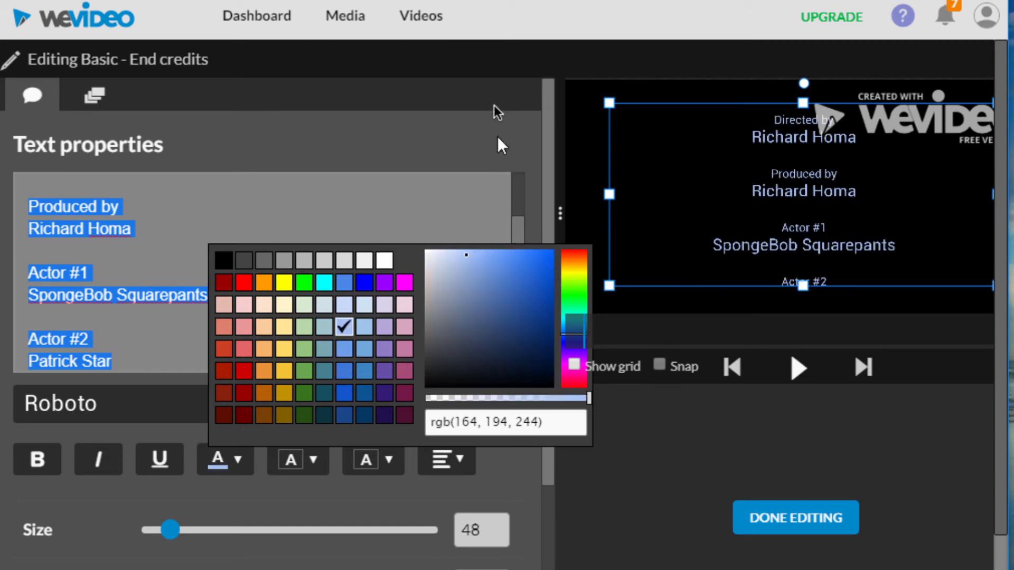
pyautogui.click(498, 72)
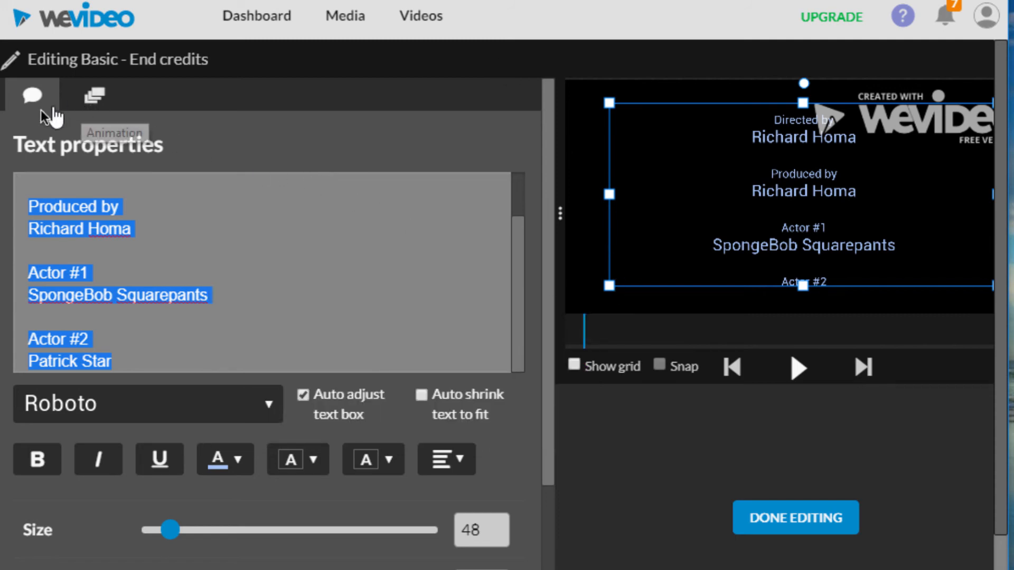
# Step: Animate the end credits from below the frame at about x 184, y 1076 to above it at about x 90, y -855, and finish editing
pyautogui.click(97, 98)
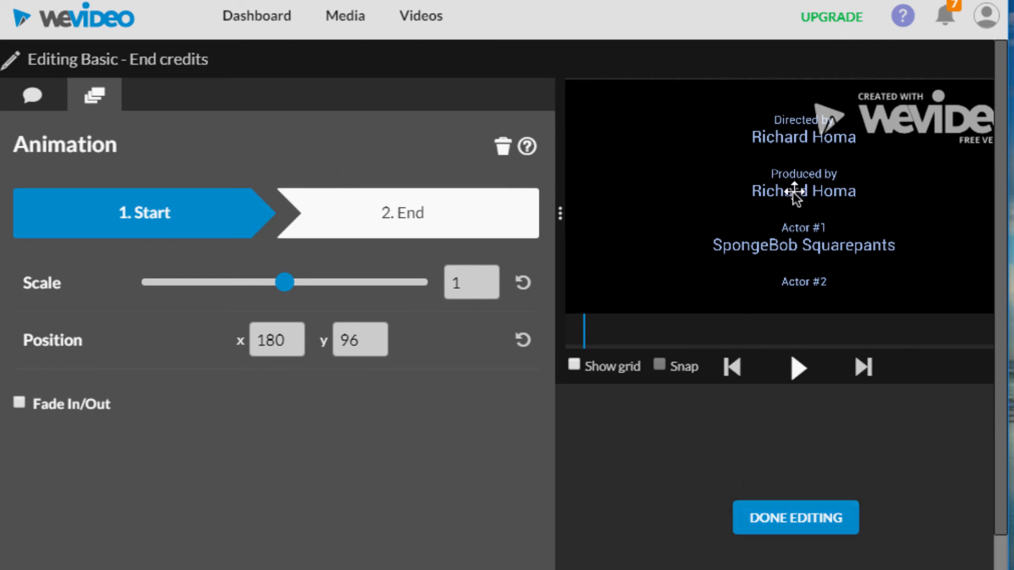
pyautogui.moveTo(793, 192); pyautogui.dragTo(797, 468)
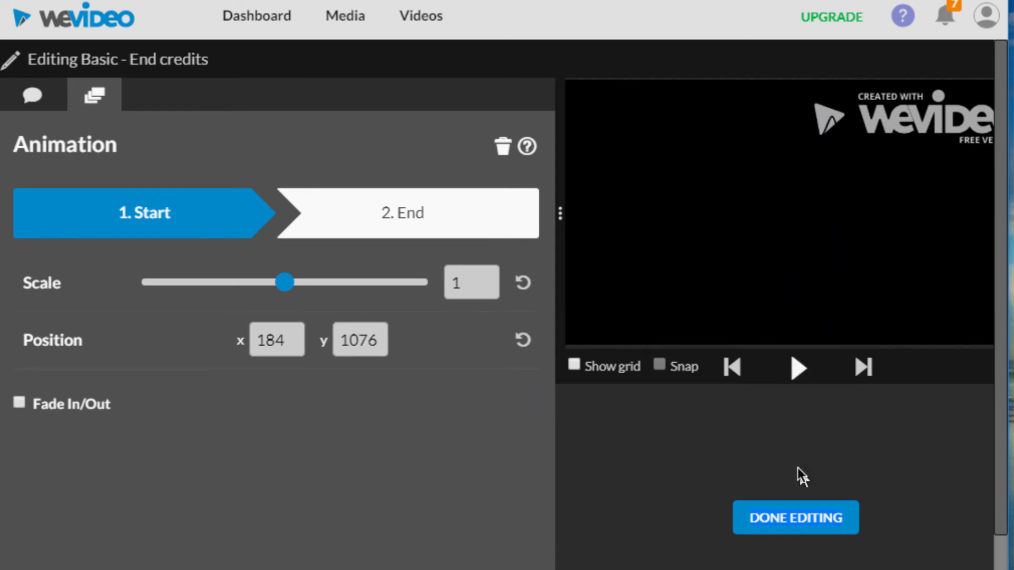
pyautogui.click(445, 200)
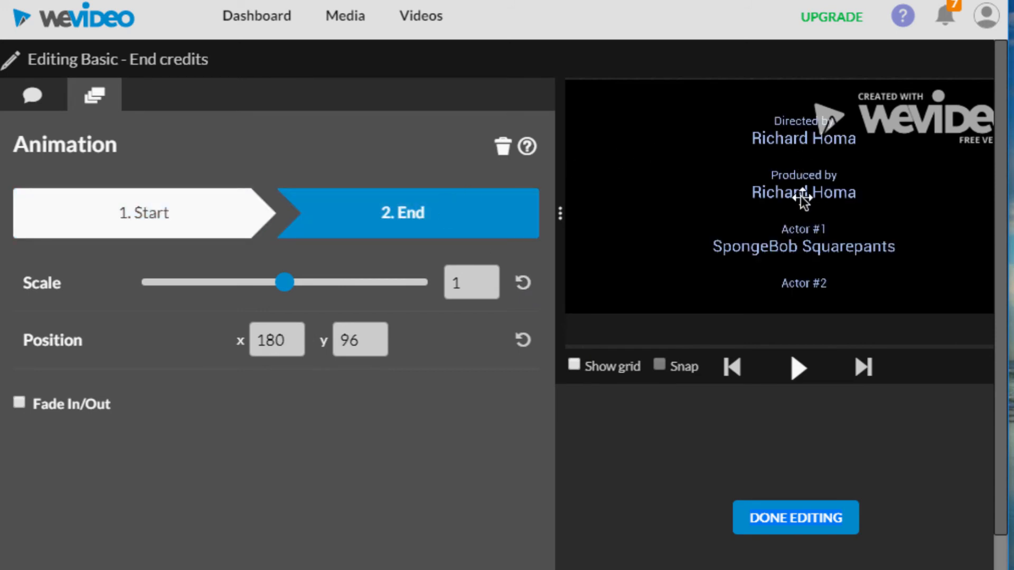
pyautogui.moveTo(802, 199); pyautogui.dragTo(784, 6)
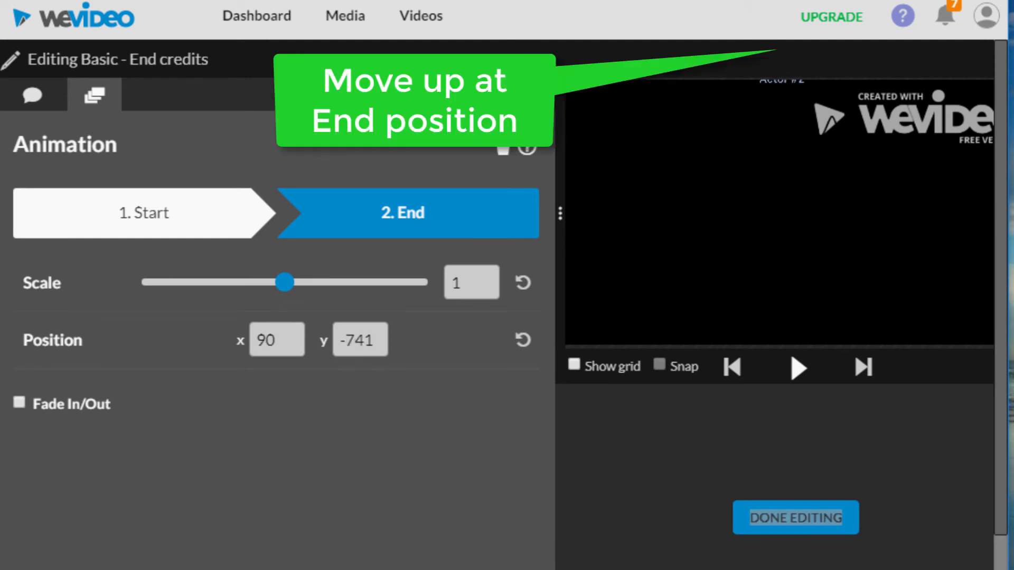
pyautogui.moveTo(784, 6); pyautogui.dragTo(785, 45)
pyautogui.moveTo(787, 103); pyautogui.dragTo(784, 49)
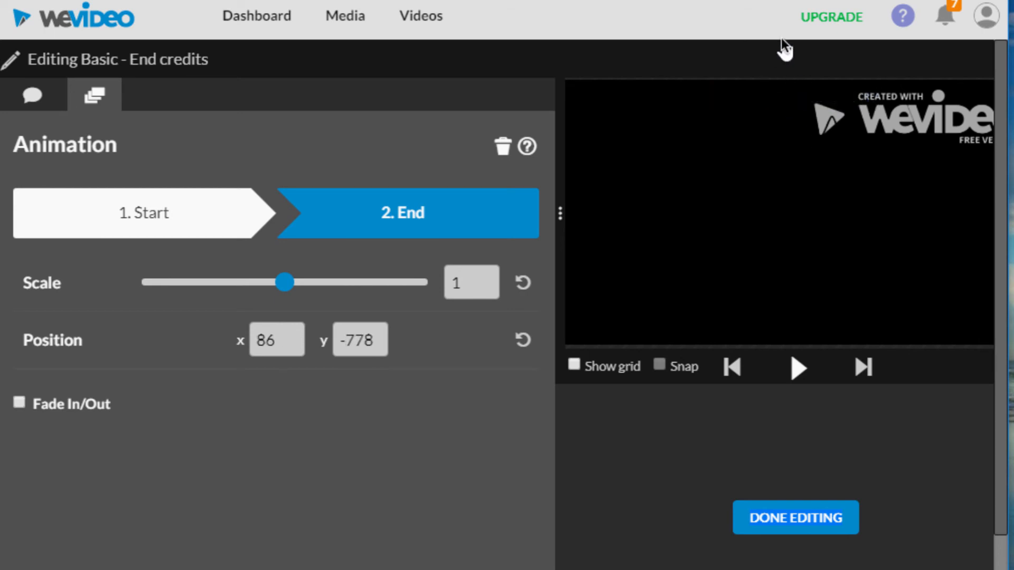
pyautogui.click(781, 21)
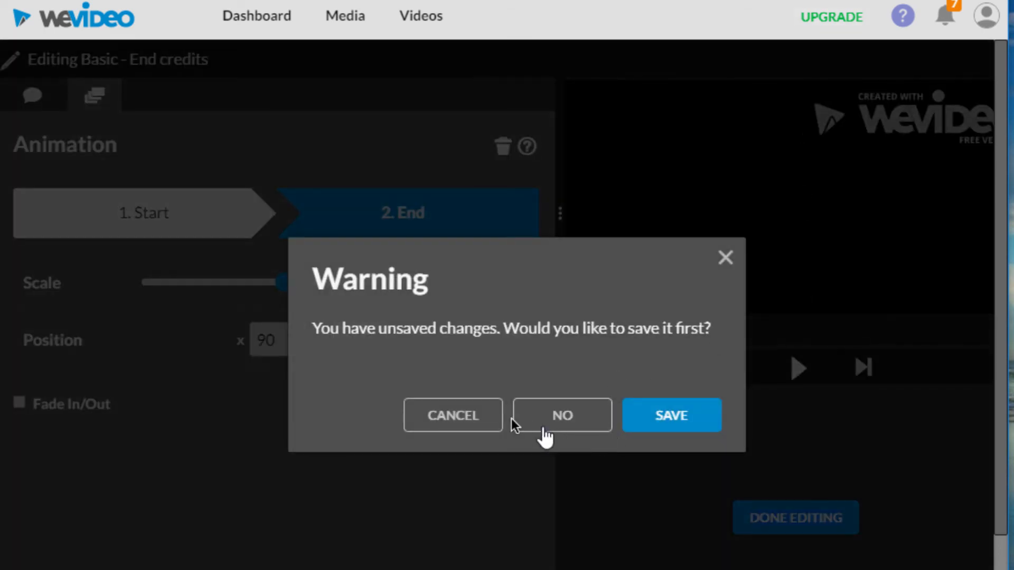
pyautogui.click(455, 415)
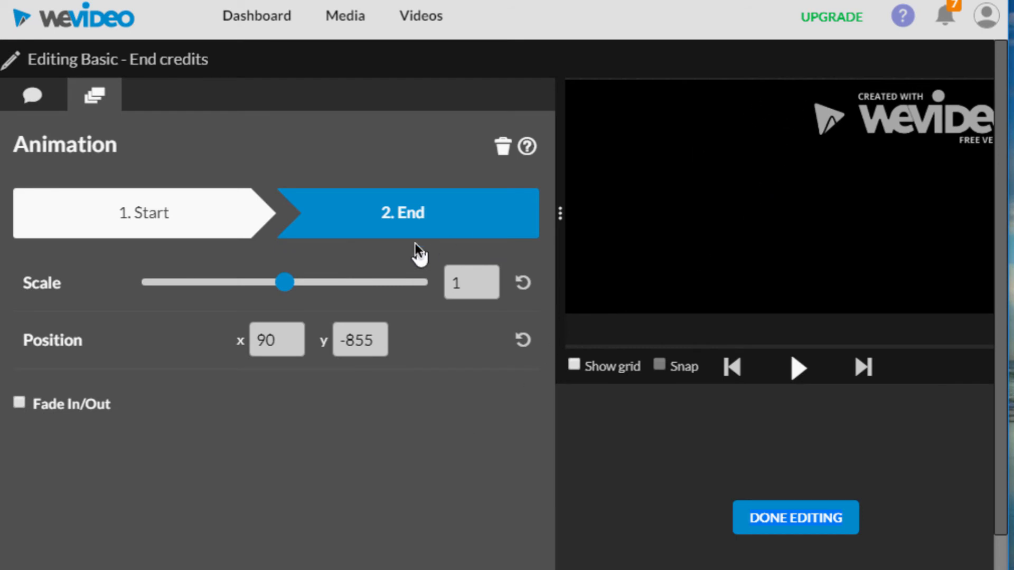
pyautogui.click(187, 214)
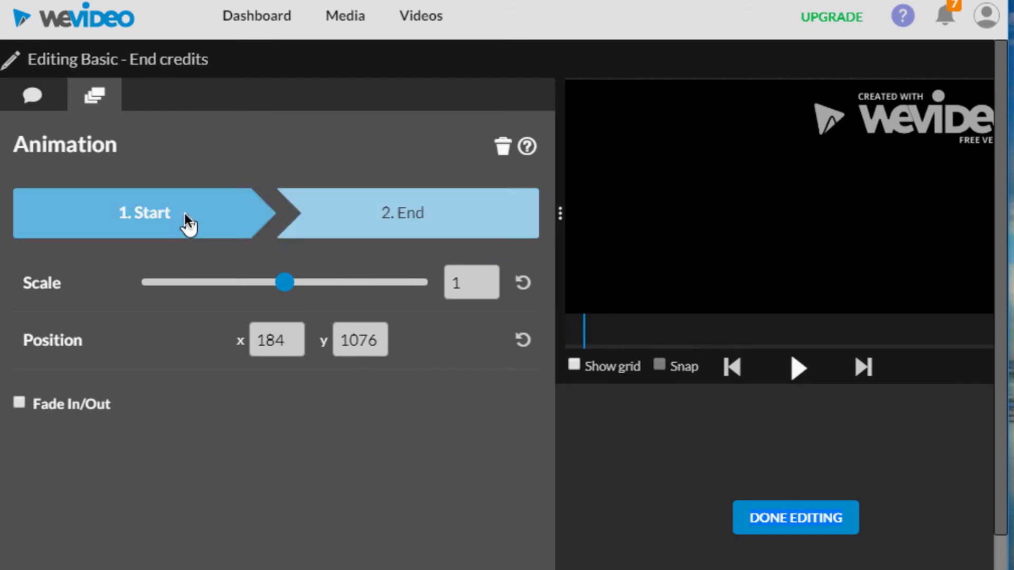
pyautogui.click(395, 222)
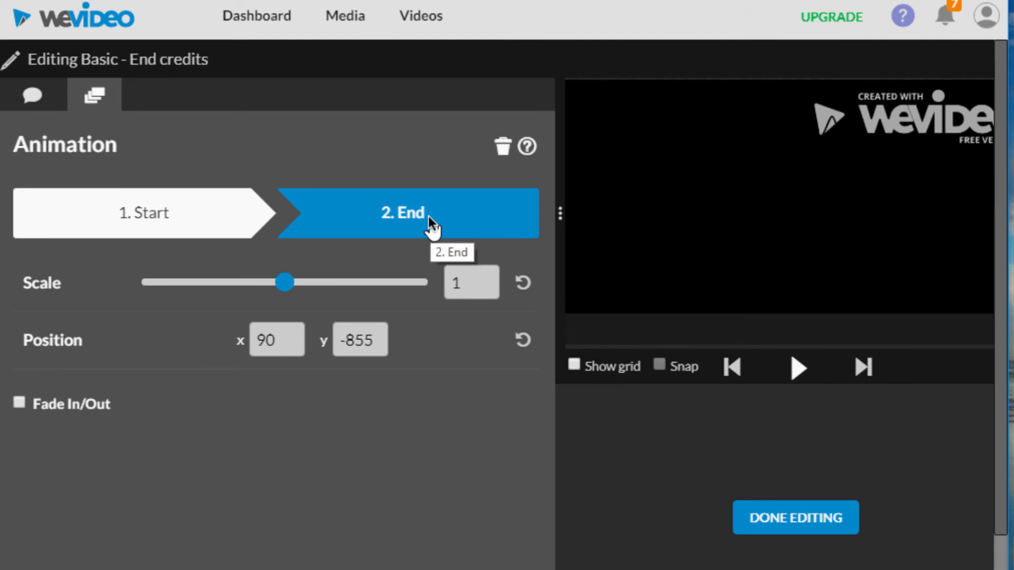
pyautogui.click(778, 511)
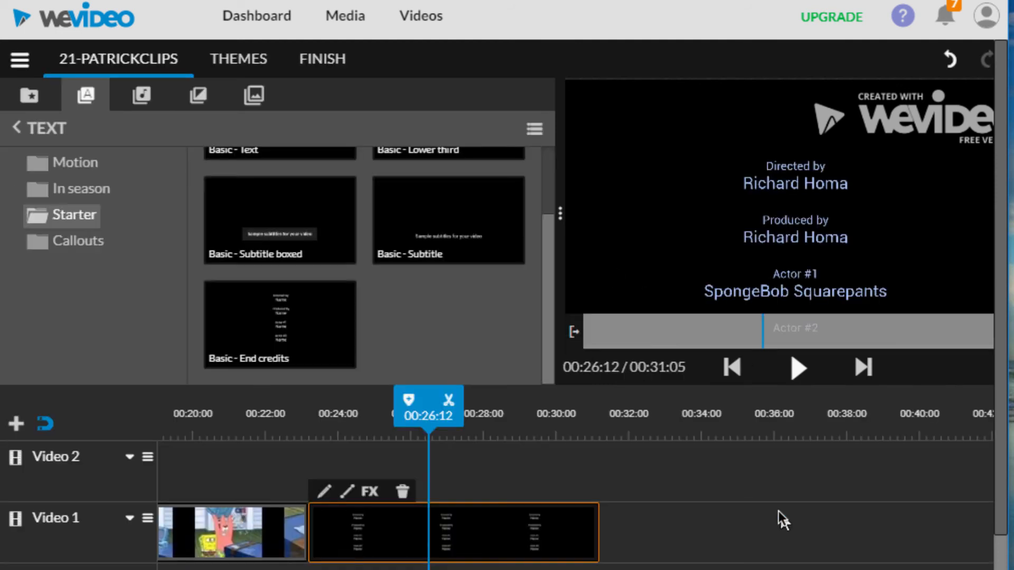
# Step: Trim the end credits to finish at 00:28:17 and add the Curtains transition between the patrick-technology clip and the credits
pyautogui.moveTo(594, 516); pyautogui.dragTo(504, 520)
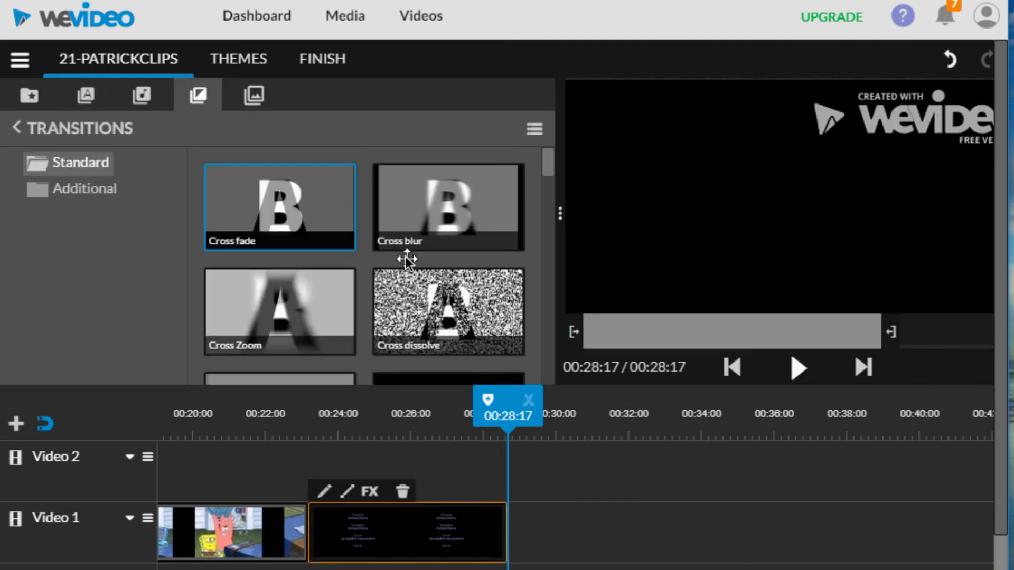
pyautogui.scroll(-4, 404, 255)
pyautogui.scroll(-5, 404, 255)
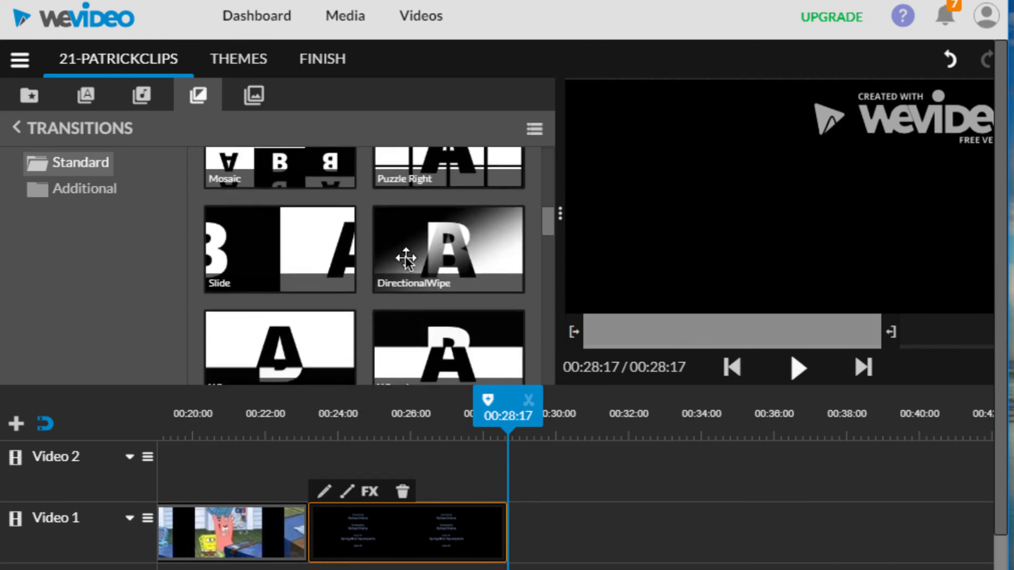
pyautogui.scroll(-2, 404, 255)
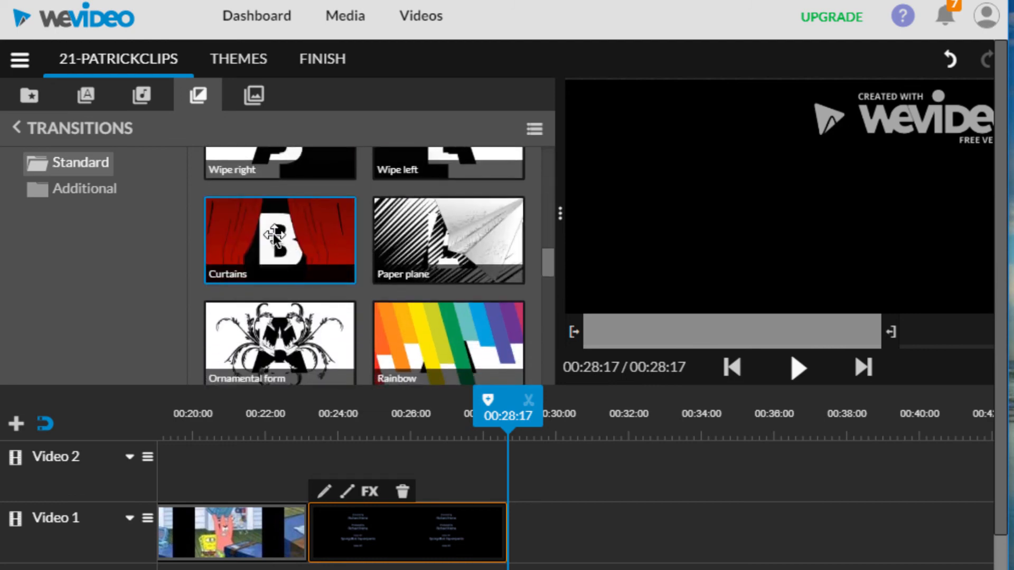
pyautogui.moveTo(270, 297); pyautogui.dragTo(305, 515)
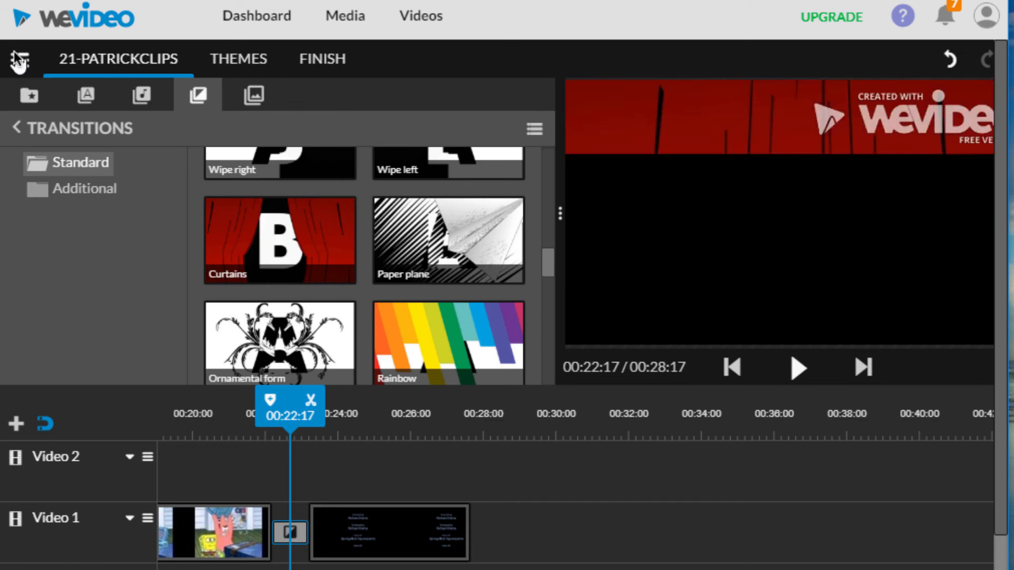
# Step: Save the project and play the whole video from the beginning to review it
pyautogui.click(16, 55)
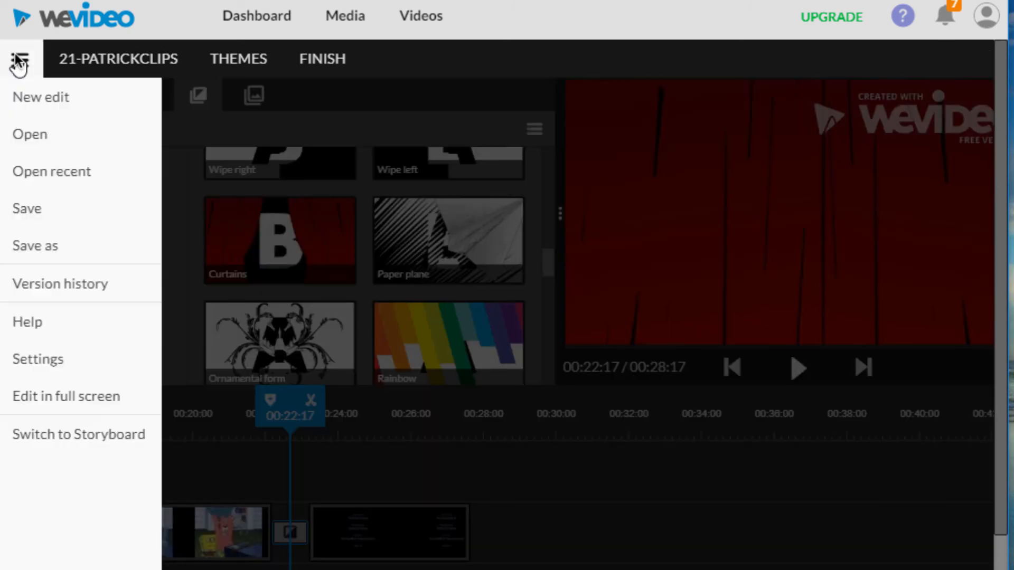
pyautogui.click(39, 211)
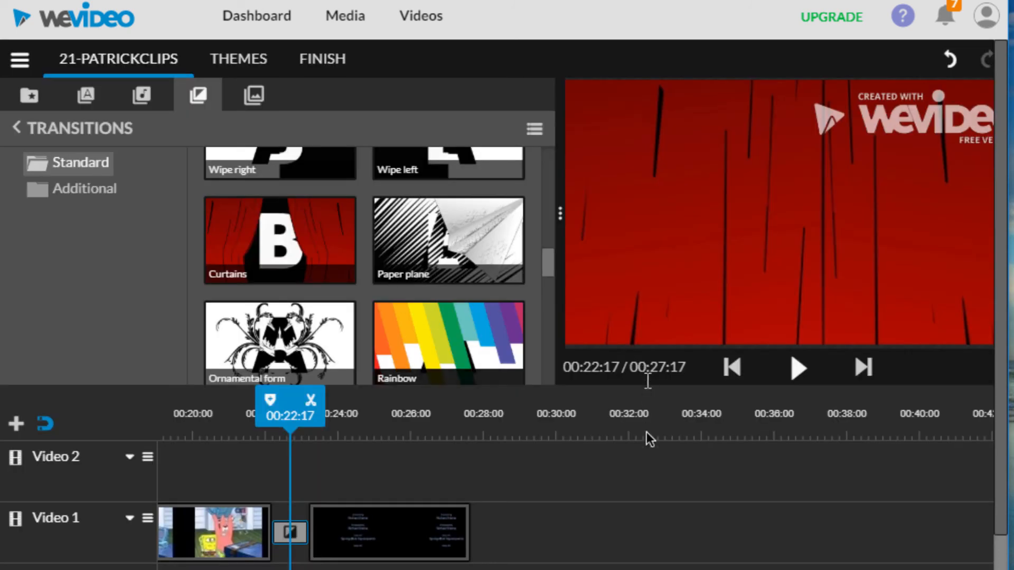
pyautogui.click(732, 369)
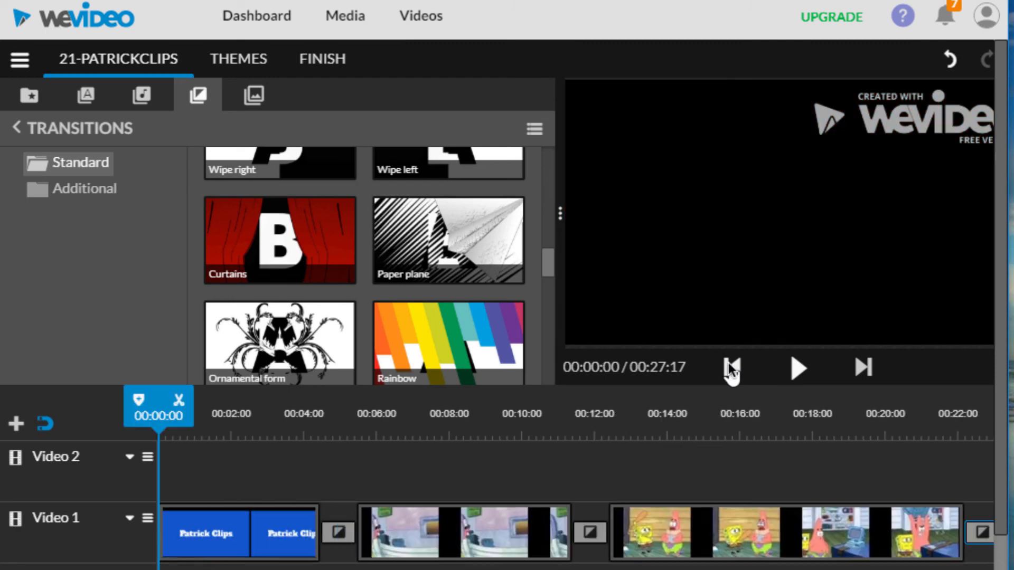
pyautogui.click(798, 370)
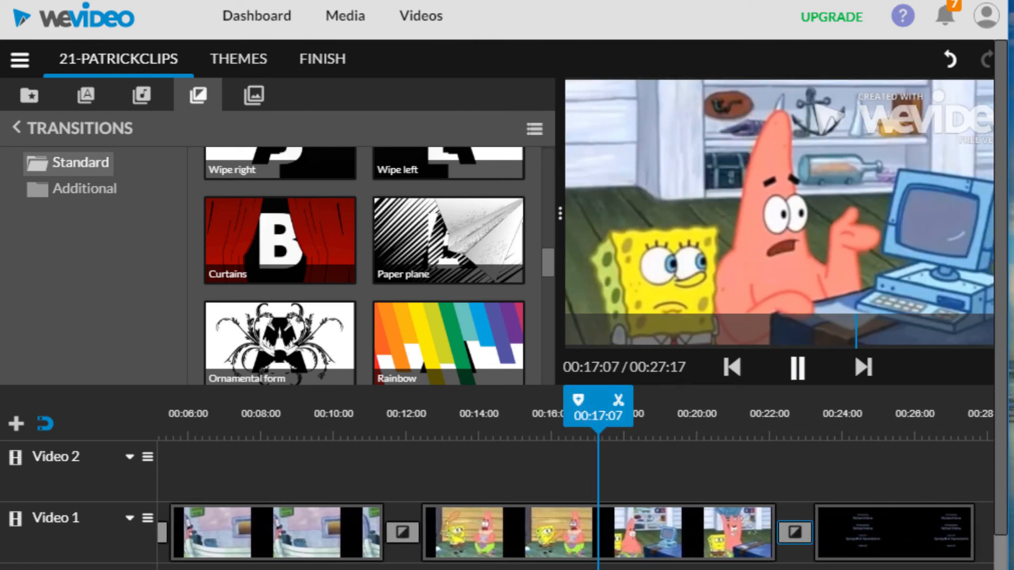
pyautogui.scroll(-1, 861, 568)
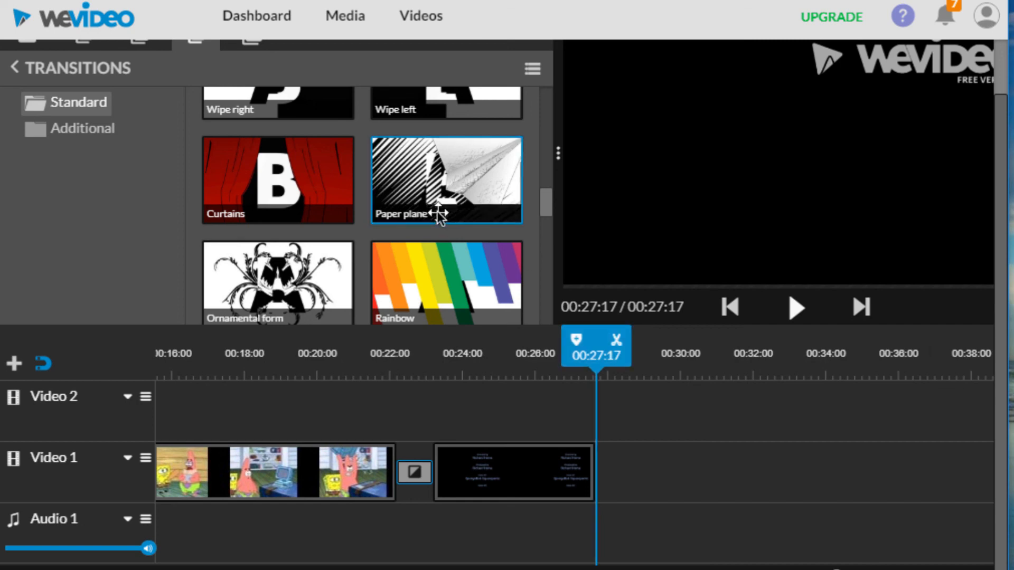
pyautogui.scroll(1, 698, 217)
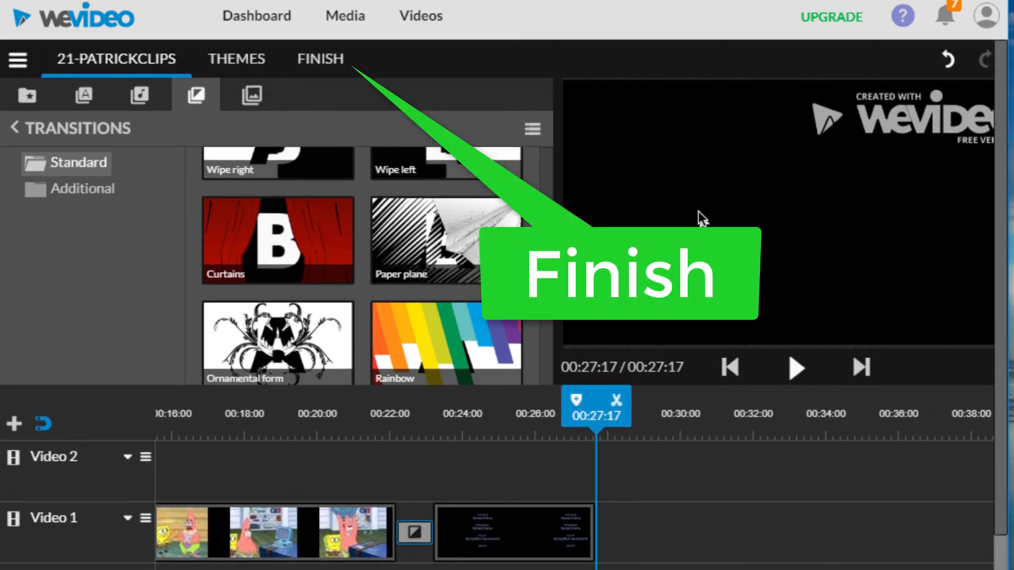
# Step: Publish the video as 21-PatrickClips in 480p Standard quality, without any additional destinations
pyautogui.click(315, 58)
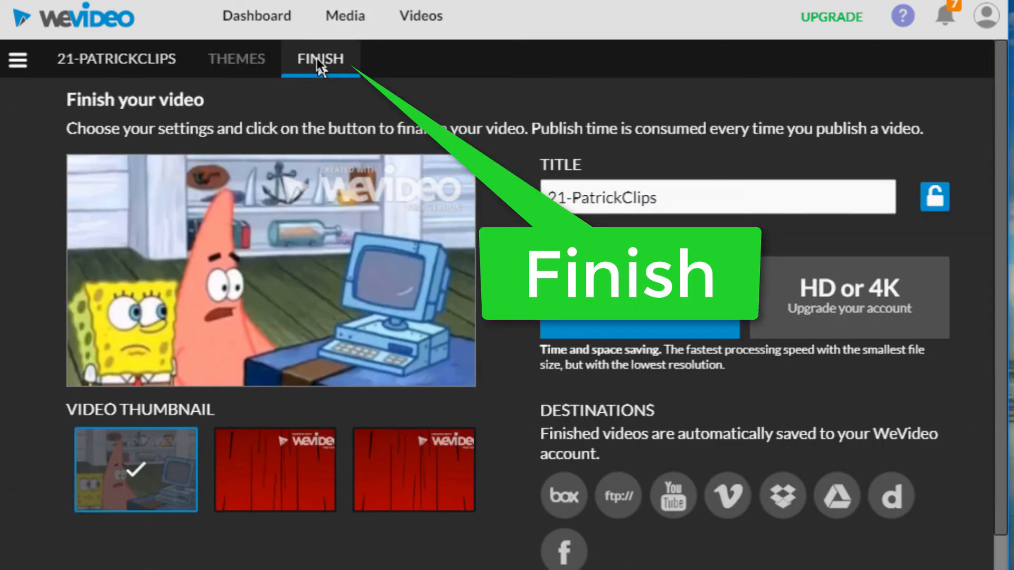
pyautogui.scroll(-1, 708, 321)
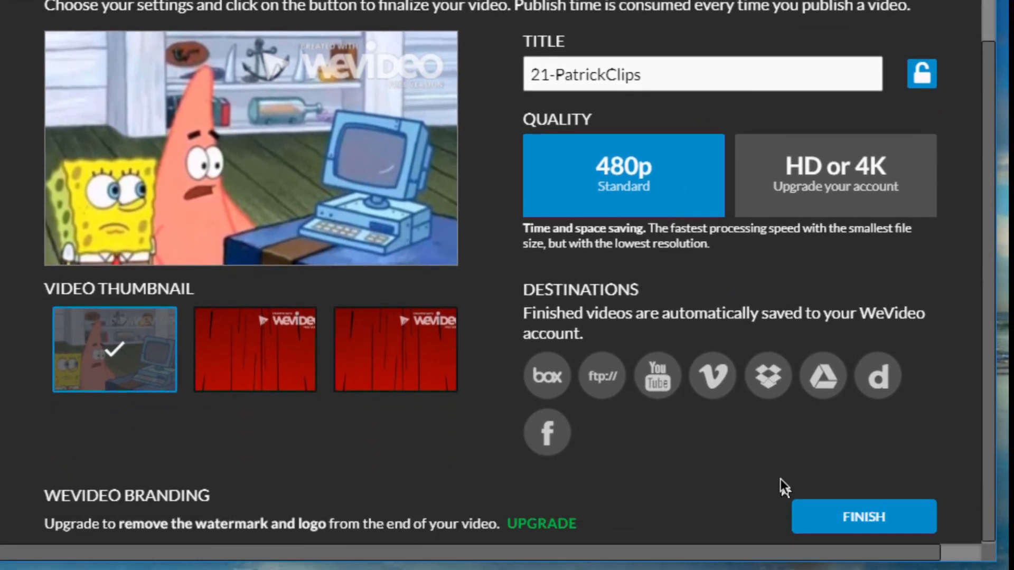
pyautogui.click(863, 511)
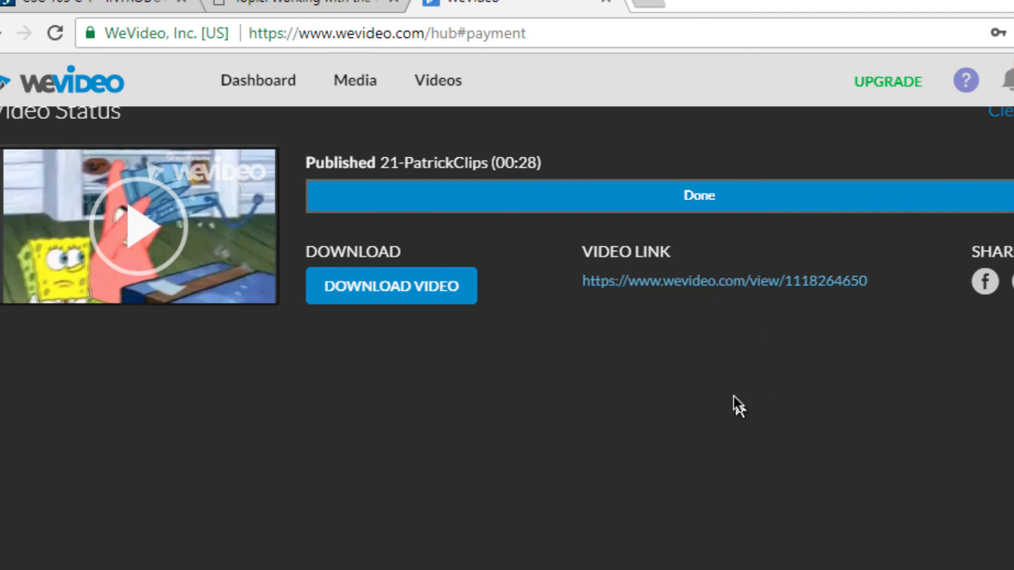
# Step: Open the sharing options of the published 21-PatrickClips video and copy its link to the clipboard
pyautogui.hscroll(1, 733, 397)
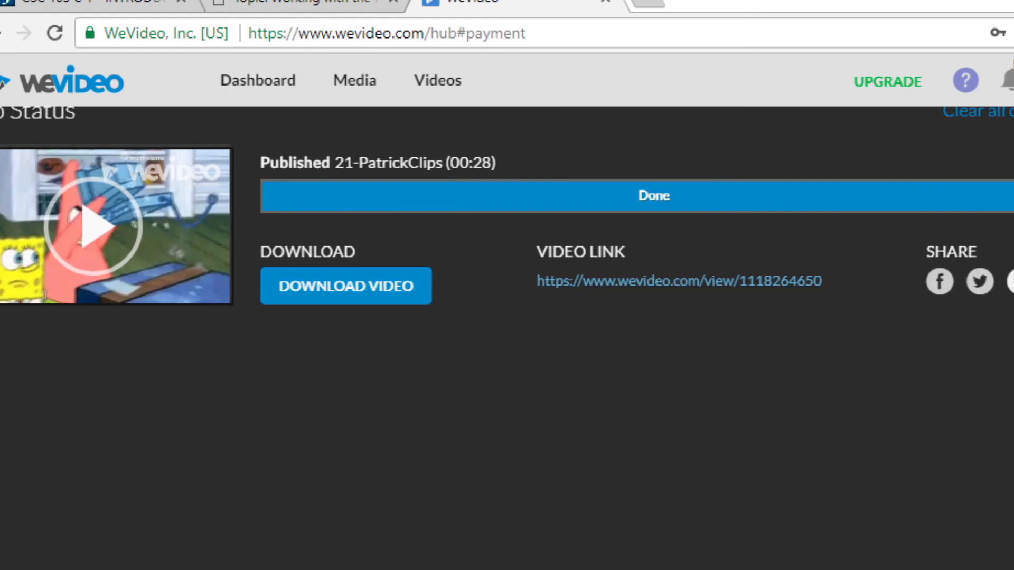
pyautogui.click(836, 274)
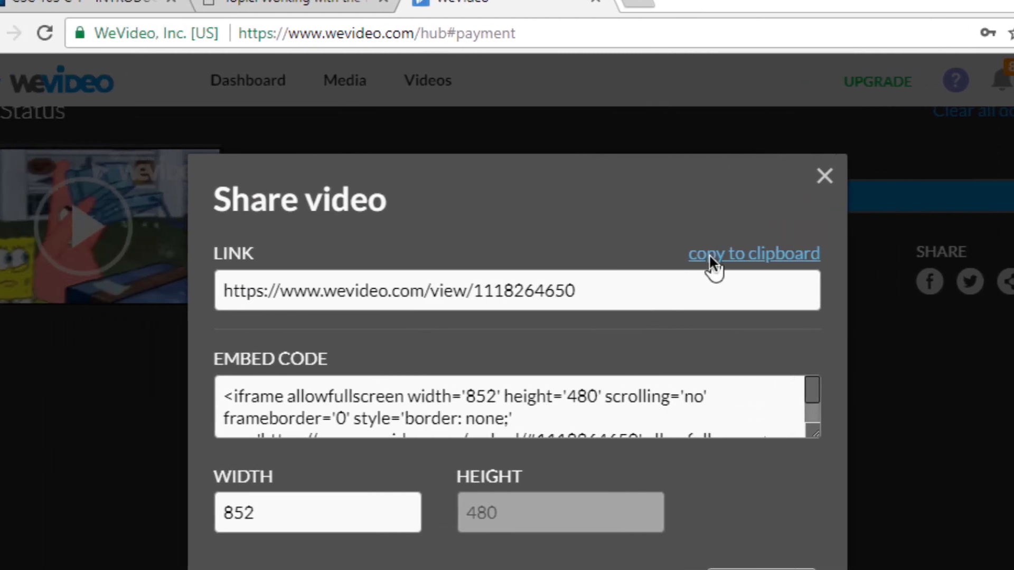
pyautogui.click(536, 256)
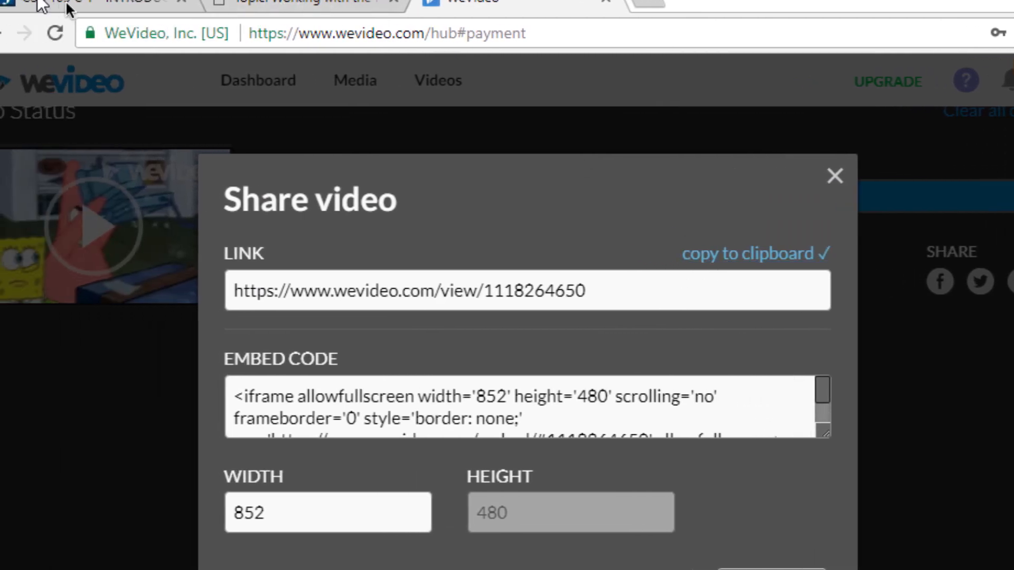
# Step: Switch to the coursework page in the browser and start a new comment on the 21 - Video Editing (Patrick) assignment
pyautogui.click(102, 7)
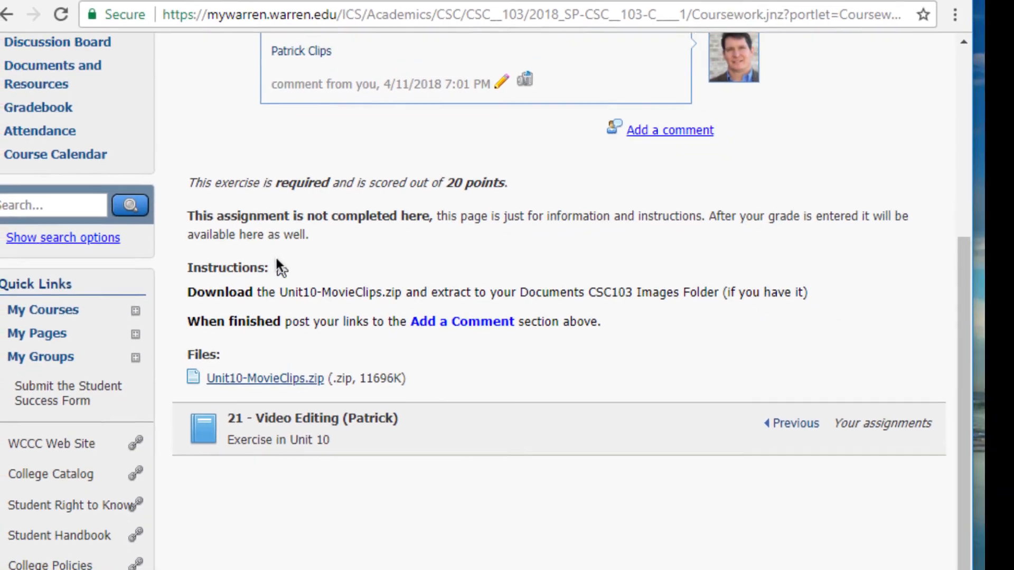
pyautogui.scroll(5, 277, 258)
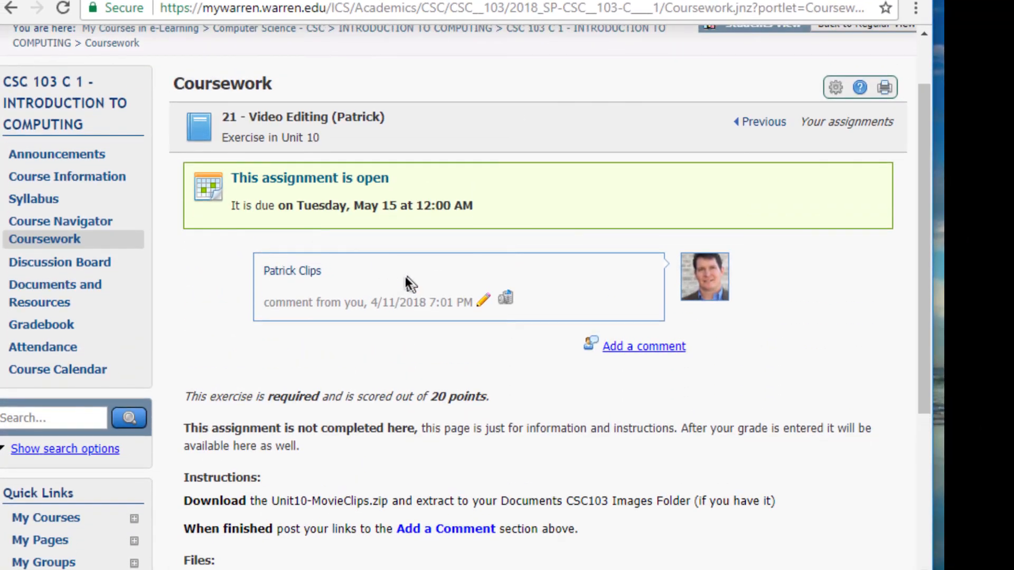
pyautogui.click(622, 348)
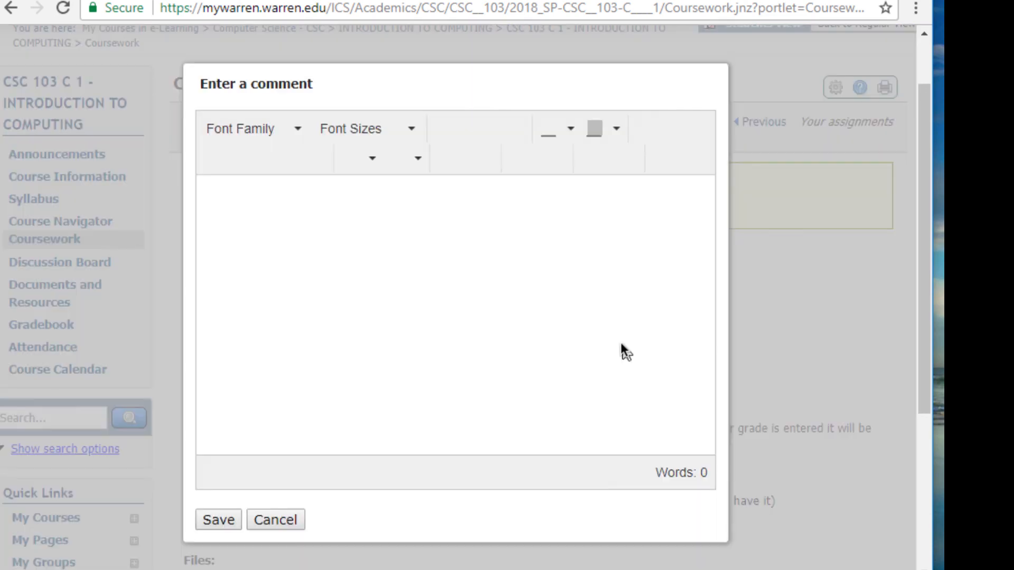
pyautogui.click(261, 194)
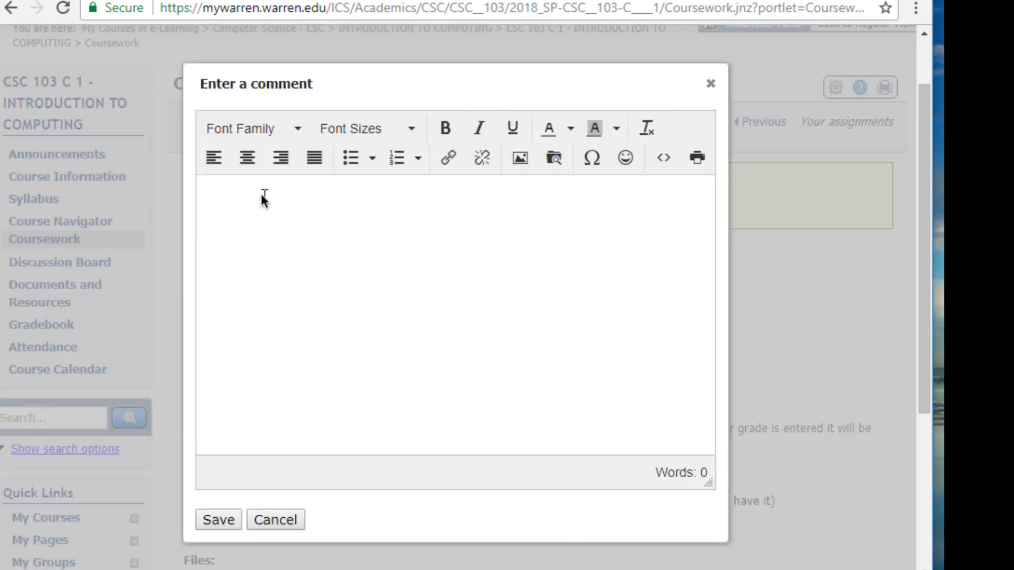
# Step: Insert the copied video URL into the comment as a link with the target New window, and save the comment
pyautogui.click(450, 157)
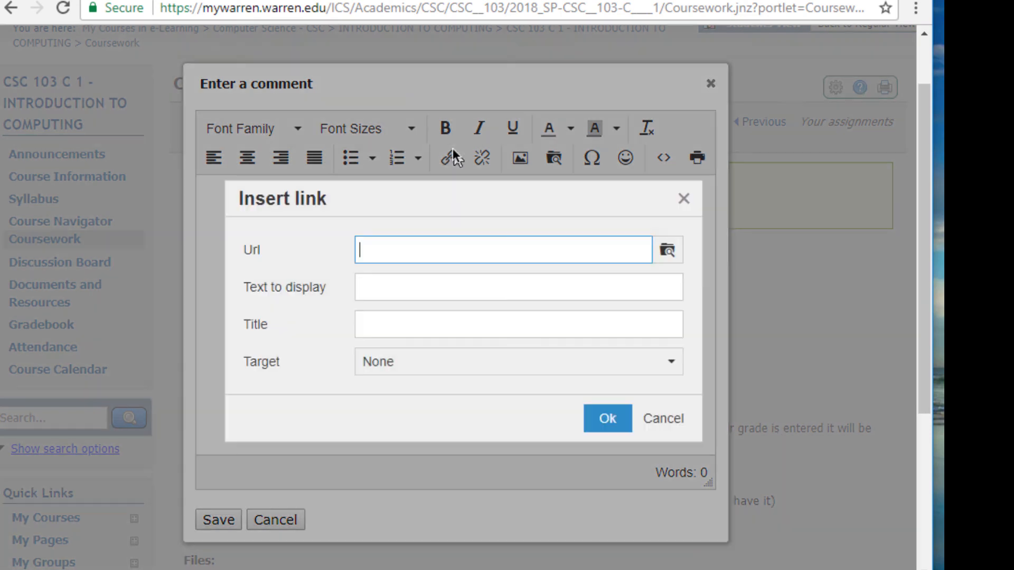
pyautogui.hotkey('ctrl', 'v')
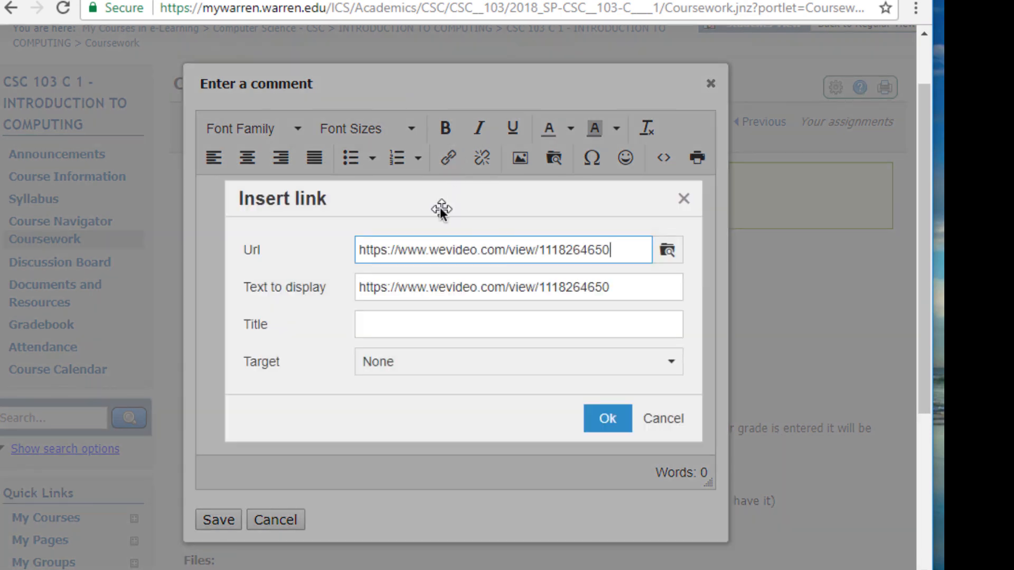
pyautogui.click(416, 364)
pyautogui.click(410, 419)
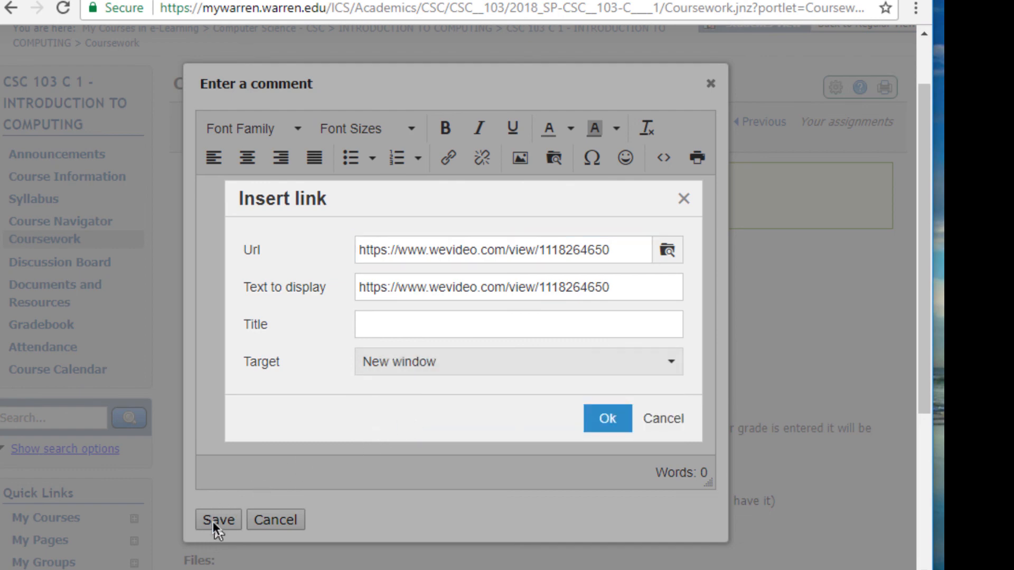
pyautogui.click(607, 419)
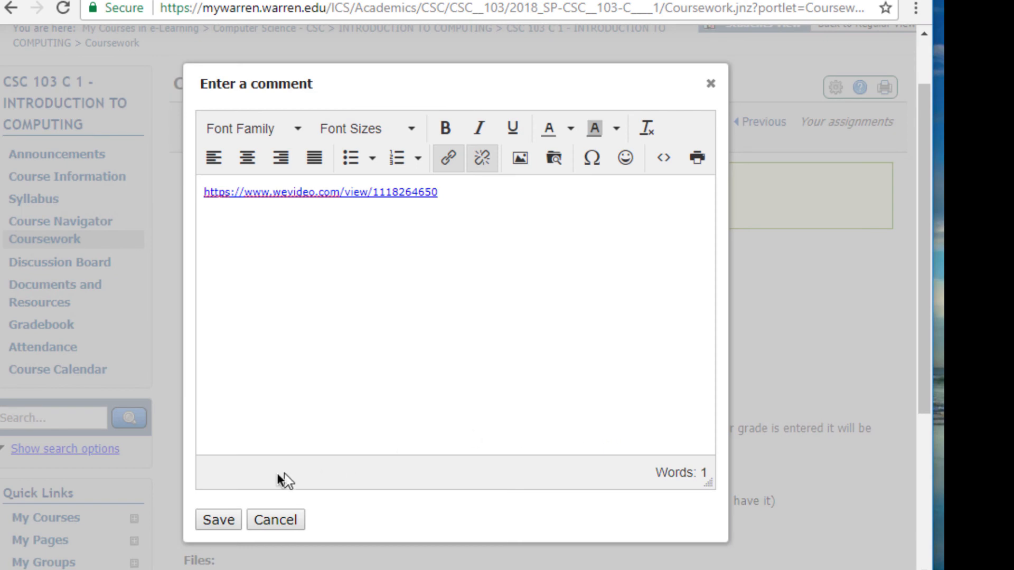
pyautogui.click(223, 517)
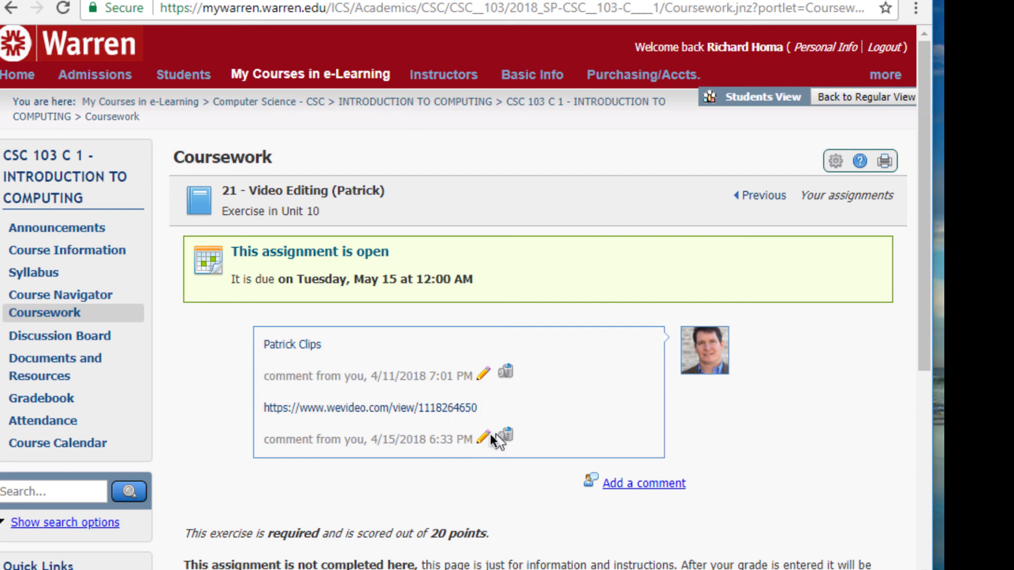
# Step: Test the link posted in the assignment comment by playing part of the published video and pausing it
pyautogui.click(448, 410)
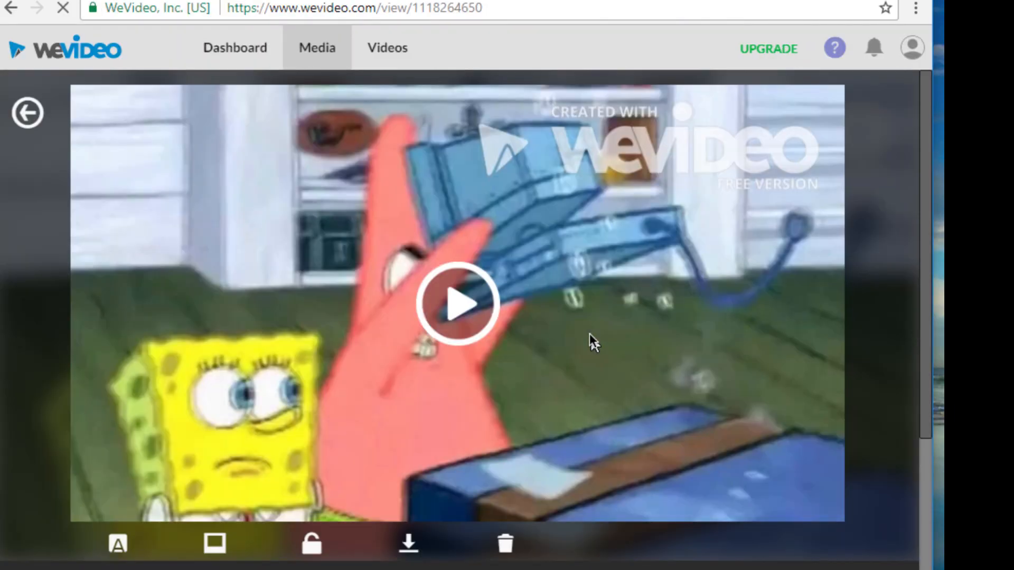
pyautogui.click(451, 293)
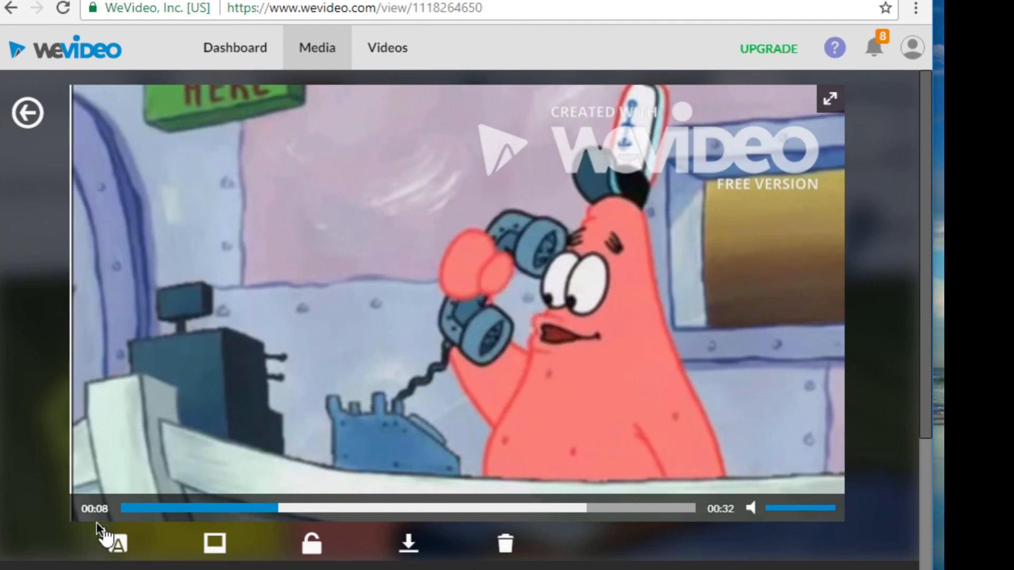
pyautogui.click(607, 265)
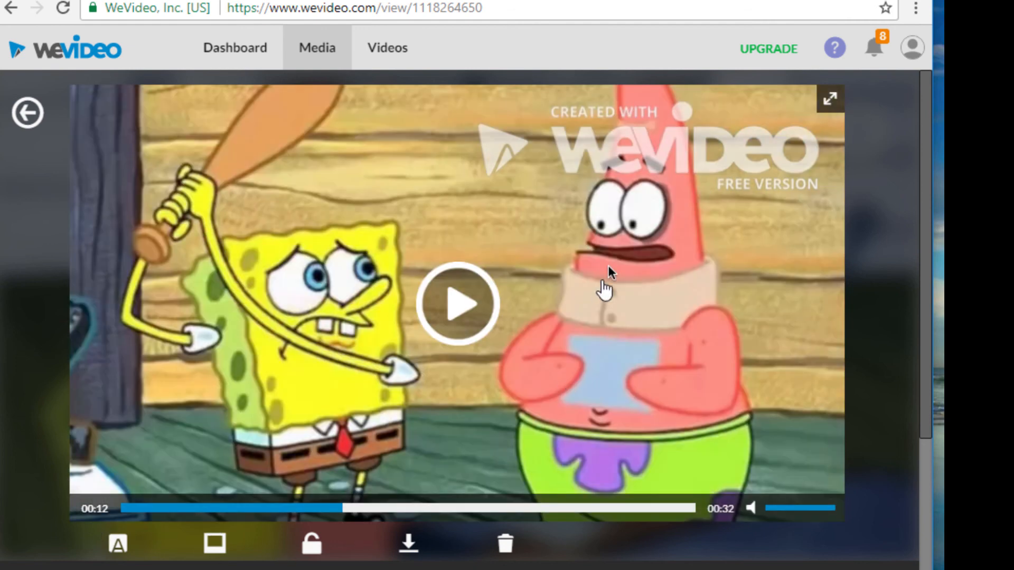